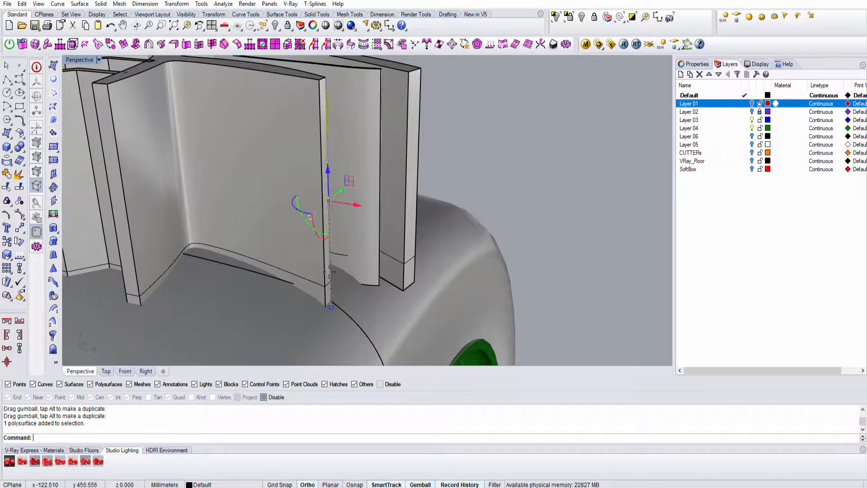
Lock everything except the selected tread block and stretch its end faces outward along the X axis
{"action": "right_click_drag", "start_coordinate": [333, 236], "coordinate": [393, 300]}
{"action": "left_click", "coordinate": [569, 17]}
{"action": "right_click_drag", "start_coordinate": [317, 198], "coordinate": [235, 256]}
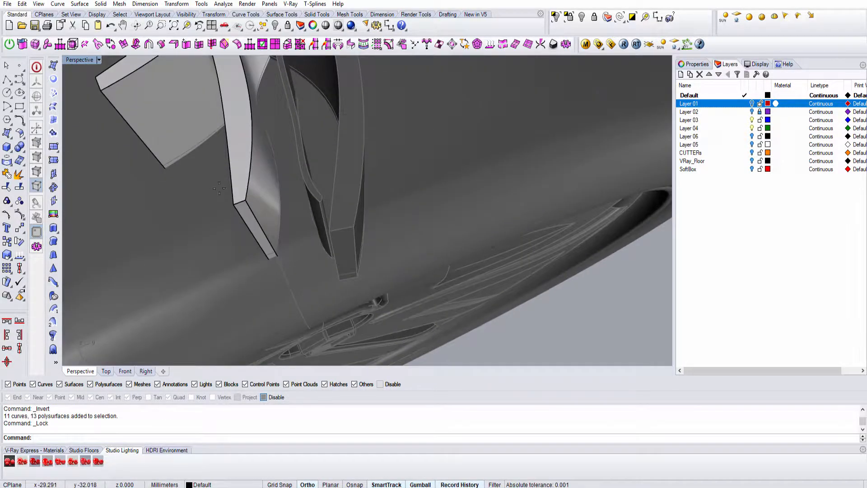
{"action": "left_click_drag", "start_coordinate": [287, 290], "coordinate": [287, 291], "text": "ctrl+shift"}
{"action": "right_click_drag", "start_coordinate": [289, 289], "coordinate": [363, 185]}
{"action": "left_click_drag", "start_coordinate": [370, 142], "coordinate": [398, 150]}
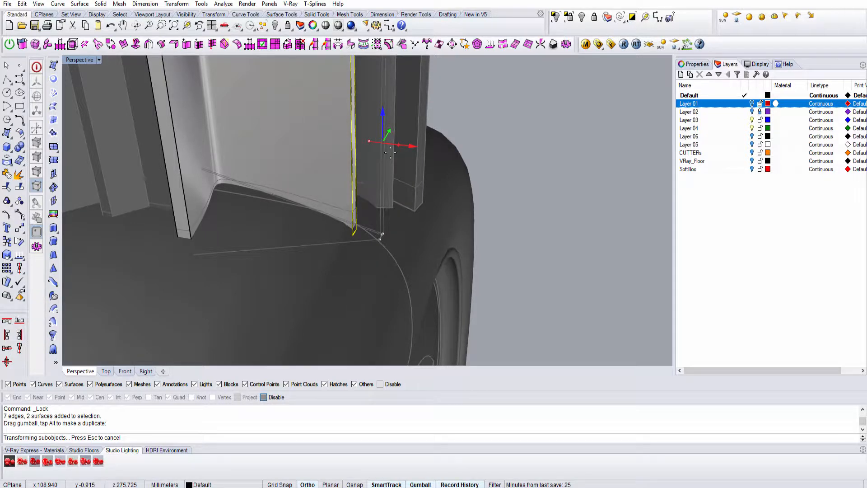
{"action": "key", "text": "Escape"}
Polar-array the nine tread blocks around the origin in the Right view, with 50 items over 360 degrees
{"action": "mouse_move", "coordinate": [411, 226]}
{"action": "right_mouse_down"}
{"action": "mouse_move", "coordinate": [298, 193]}
{"action": "mouse_move", "coordinate": [301, 255]}
{"action": "mouse_move", "coordinate": [419, 245]}
{"action": "mouse_move", "coordinate": [323, 246]}
{"action": "right_mouse_up"}
{"action": "key", "text": "ctrl+alt+s"}
{"action": "scroll", "coordinate": [301, 256], "scroll_direction": "down", "scroll_amount": 2}
{"action": "scroll", "coordinate": [316, 251], "scroll_direction": "down", "scroll_amount": 3}
{"action": "left_click_drag", "start_coordinate": [243, 176], "coordinate": [242, 184]}
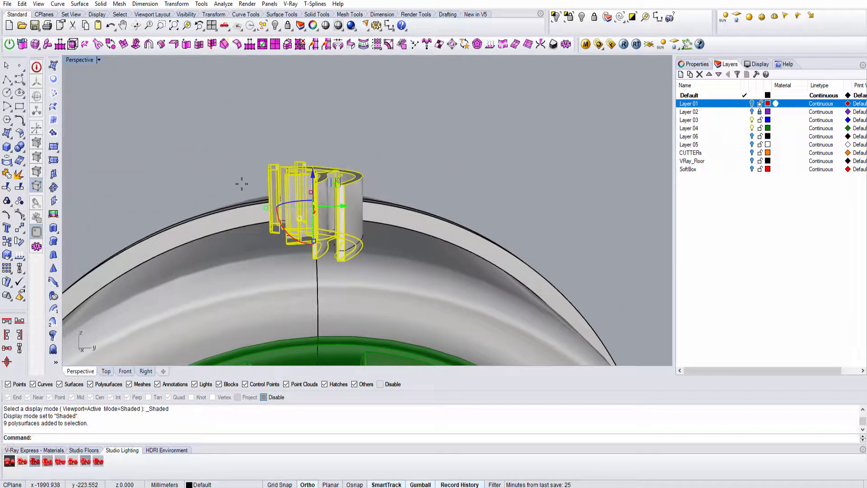
{"action": "key", "text": "ctrl+F2"}
{"action": "key", "text": "ctrl+F3"}
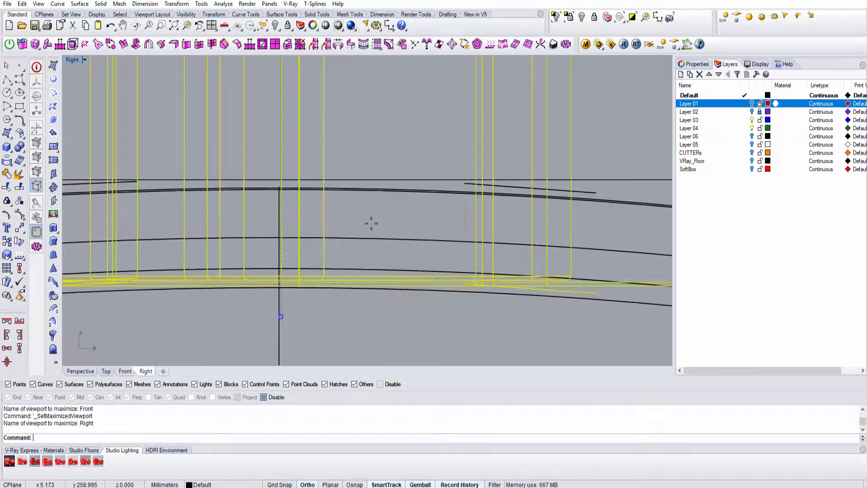
{"action": "scroll", "coordinate": [366, 218], "scroll_direction": "down", "scroll_amount": 4}
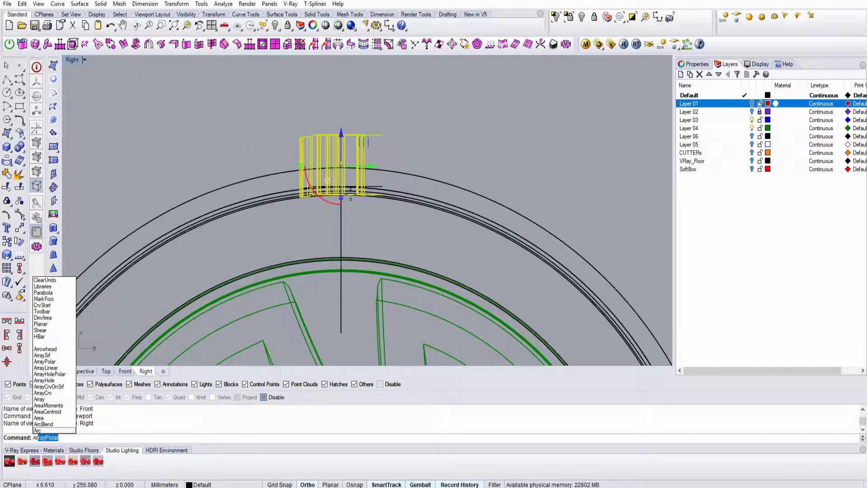
{"action": "key", "text": "Return"}
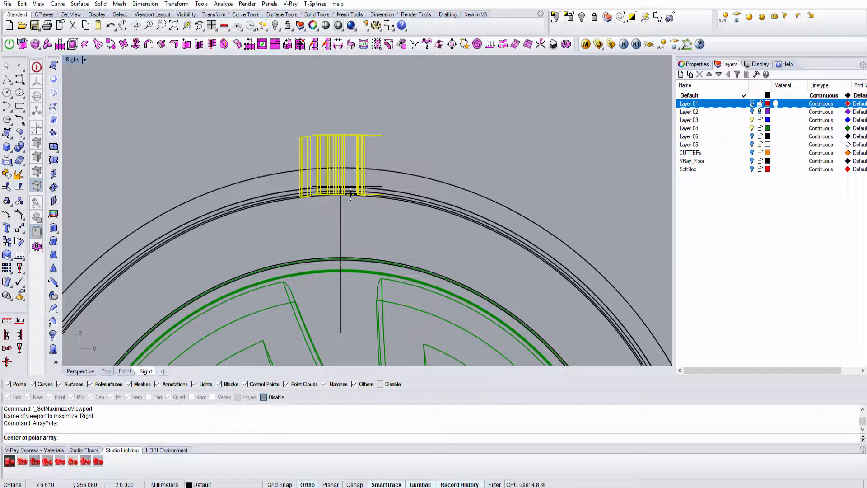
{"action": "key", "text": "Return"}
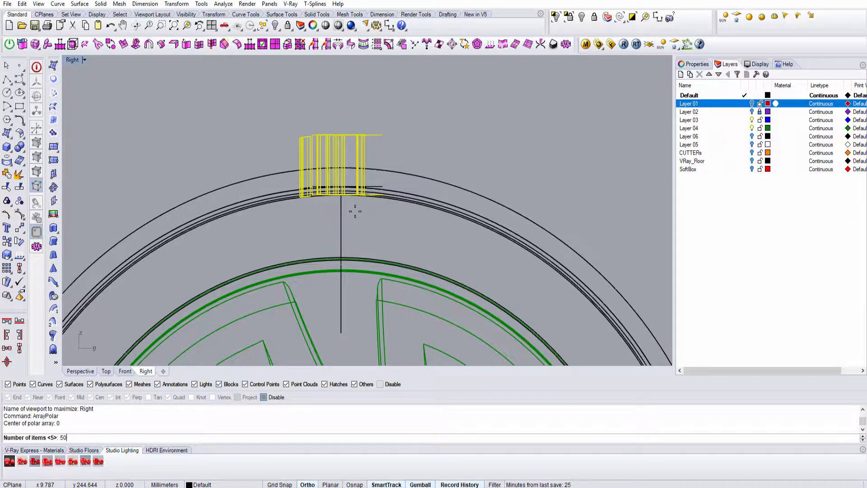
{"action": "key", "text": "Return"}
{"action": "key", "text": "Return"}
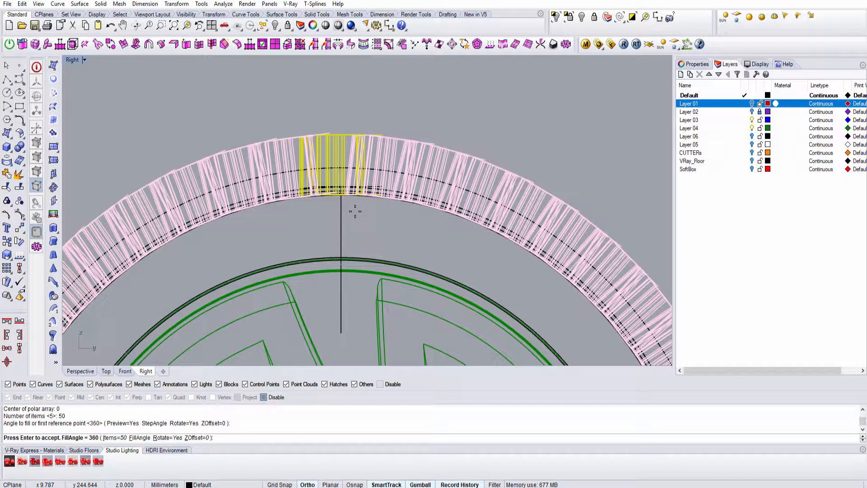
Examine the array preview around the tire in shaded Perspective and accept the polar array
{"action": "key", "text": "ctrl+F4"}
{"action": "right_click_drag", "start_coordinate": [355, 211], "coordinate": [373, 289]}
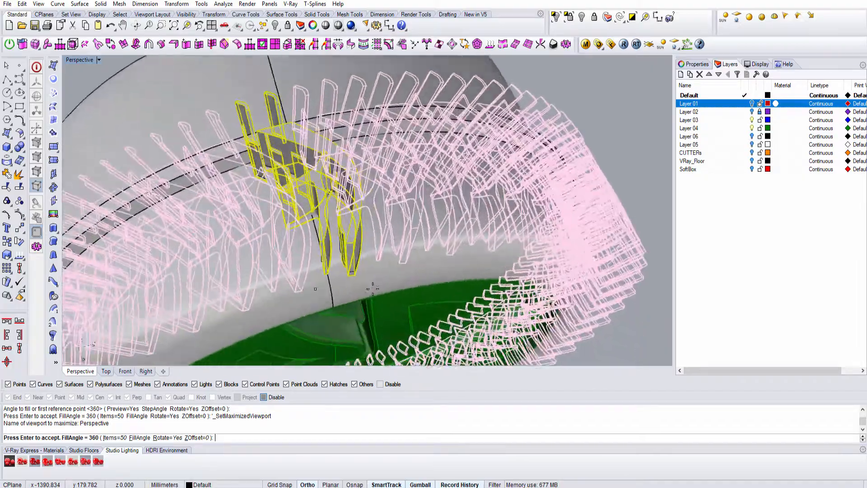
{"action": "scroll", "coordinate": [323, 173], "scroll_direction": "up", "scroll_amount": 5}
{"action": "key", "text": "ctrl+alt+s"}
{"action": "mouse_move", "coordinate": [352, 185]}
{"action": "right_mouse_down"}
{"action": "mouse_move", "coordinate": [420, 198]}
{"action": "mouse_move", "coordinate": [532, 167]}
{"action": "mouse_move", "coordinate": [419, 149]}
{"action": "mouse_move", "coordinate": [427, 131]}
{"action": "mouse_move", "coordinate": [384, 158]}
{"action": "right_mouse_up"}
{"action": "scroll", "coordinate": [428, 131], "scroll_direction": "down", "scroll_amount": 10}
{"action": "key", "text": "Return"}
Try a Boolean Difference on the tire with the arrayed blocks, abandon it and undo the polar array
{"action": "scroll", "coordinate": [352, 181], "scroll_direction": "down", "scroll_amount": 4}
{"action": "mouse_move", "coordinate": [330, 199]}
{"action": "right_mouse_down"}
{"action": "mouse_move", "coordinate": [318, 159]}
{"action": "mouse_move", "coordinate": [367, 198]}
{"action": "right_mouse_up"}
{"action": "left_click", "coordinate": [20, 147]}
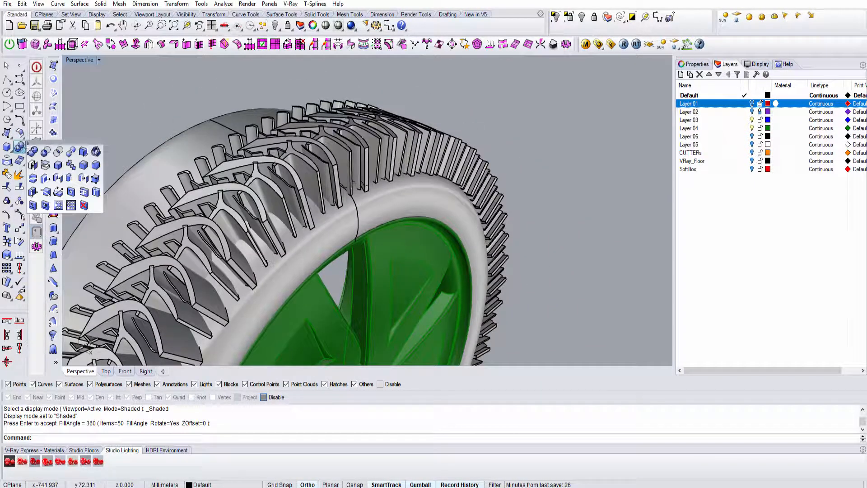
{"action": "left_click", "coordinate": [45, 151]}
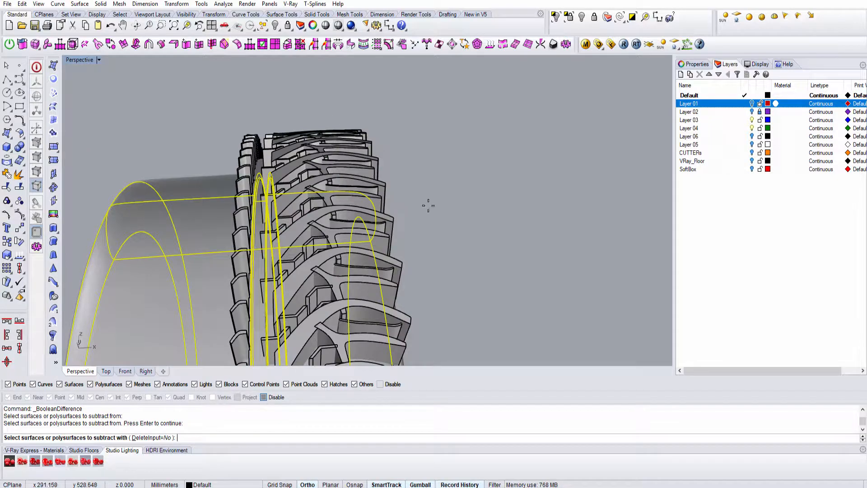
{"action": "key", "text": "ctrl+z"}
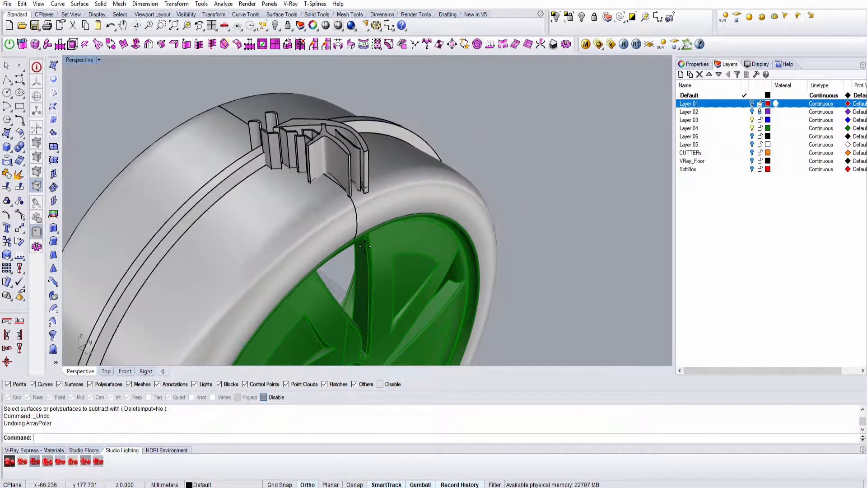
Select the Y-shaped tread block and create a new layer named Vincos
{"action": "scroll", "coordinate": [334, 140], "scroll_direction": "up", "scroll_amount": 5}
{"action": "left_click", "coordinate": [330, 138]}
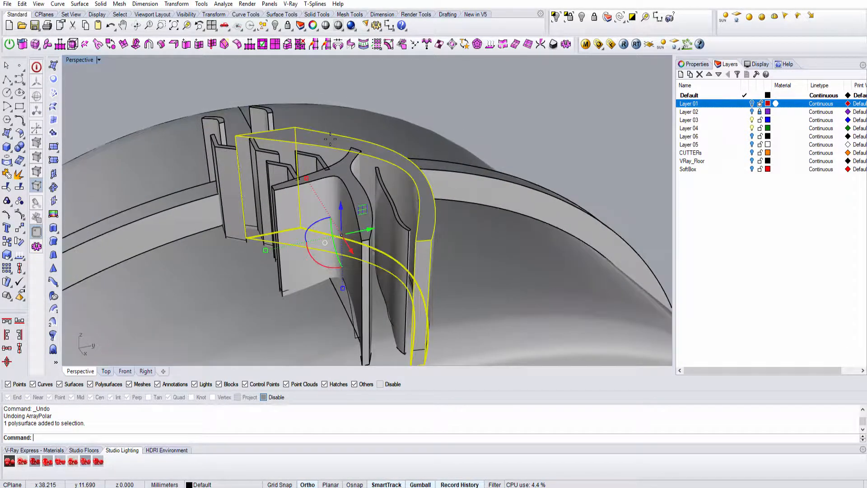
{"action": "scroll", "coordinate": [331, 139], "scroll_direction": "up", "scroll_amount": 5}
{"action": "left_click", "coordinate": [330, 154]}
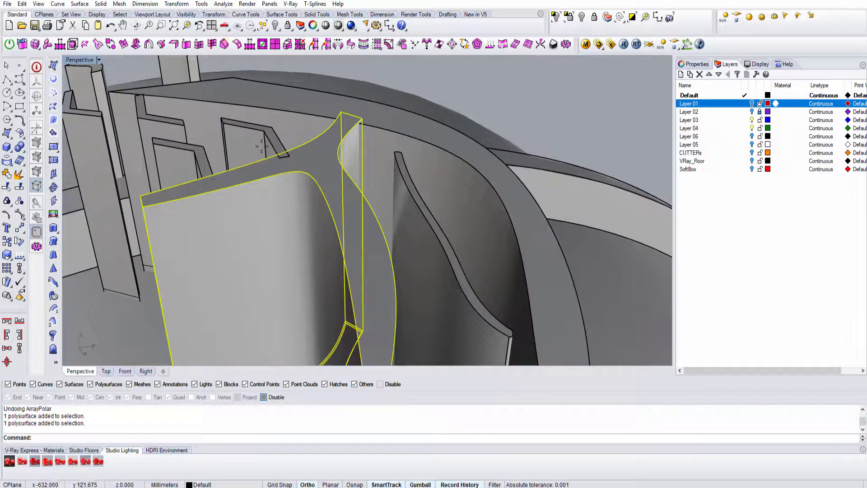
{"action": "scroll", "coordinate": [364, 175], "scroll_direction": "down", "scroll_amount": 5}
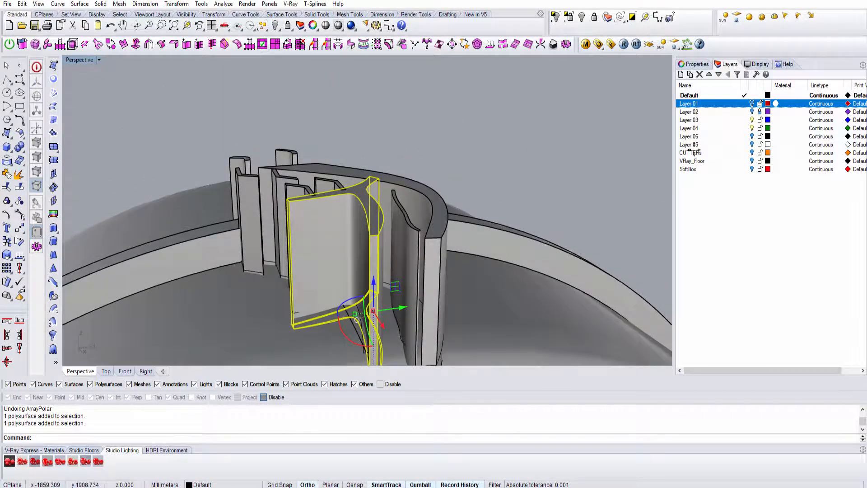
{"action": "left_click", "coordinate": [687, 169]}
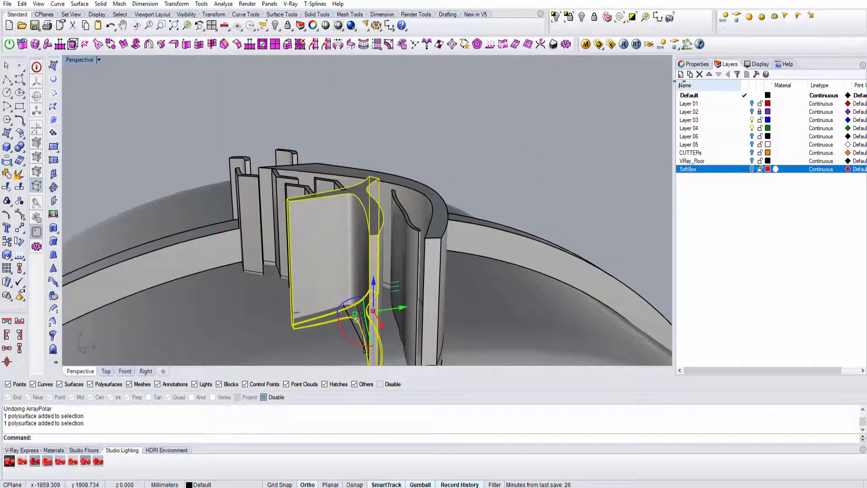
{"action": "left_click", "coordinate": [681, 74]}
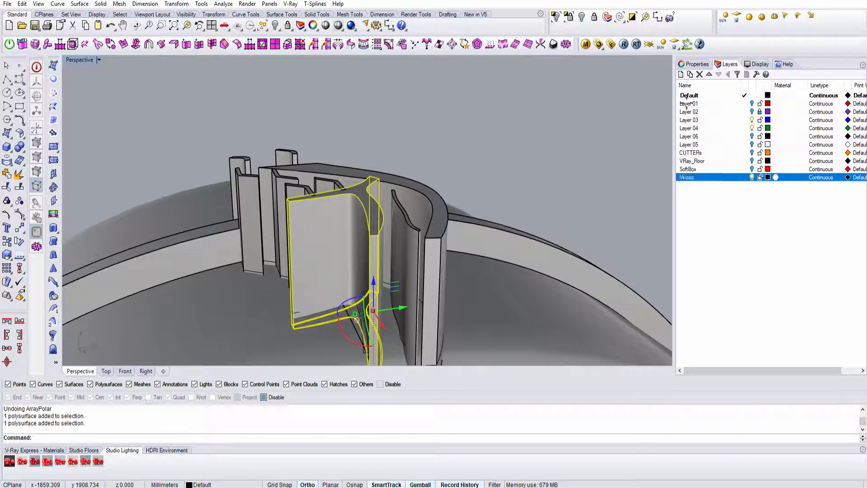
Create two sublayers named Grupo1 and Grupo2 under Vincos, deleting the stray nested sublayer
{"action": "right_click_drag", "start_coordinate": [386, 221], "coordinate": [393, 234]}
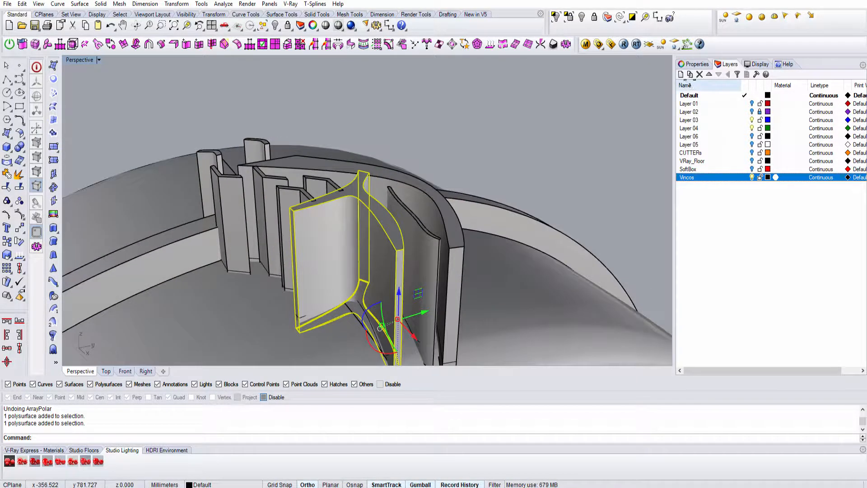
{"action": "left_click", "coordinate": [690, 75]}
{"action": "left_click", "coordinate": [690, 74]}
{"action": "left_click", "coordinate": [699, 186]}
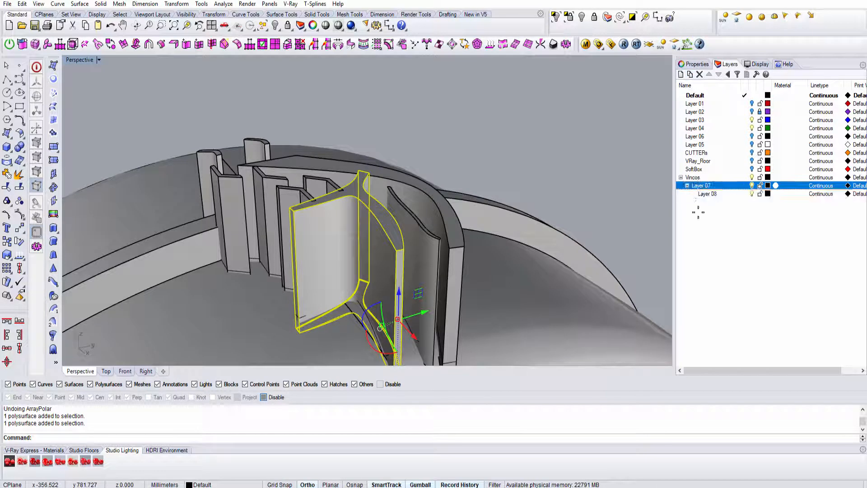
{"action": "left_click", "coordinate": [695, 177]}
{"action": "left_click", "coordinate": [689, 74]}
{"action": "left_click", "coordinate": [708, 193]}
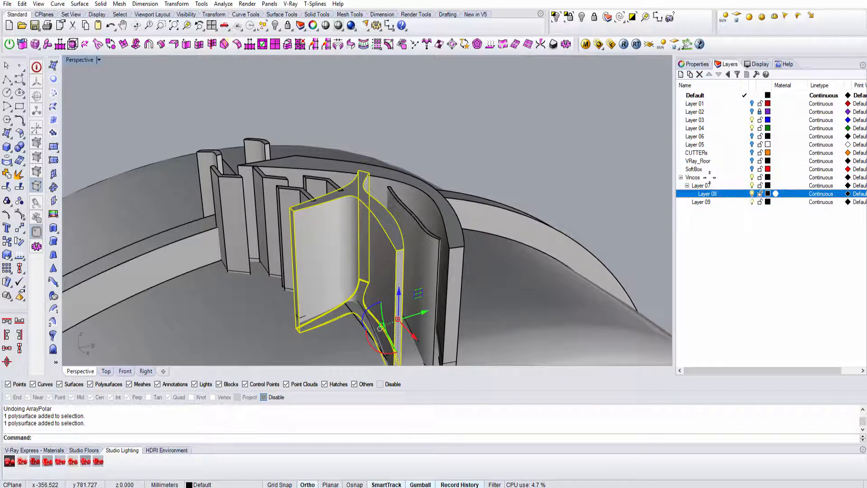
{"action": "key", "text": "Delete"}
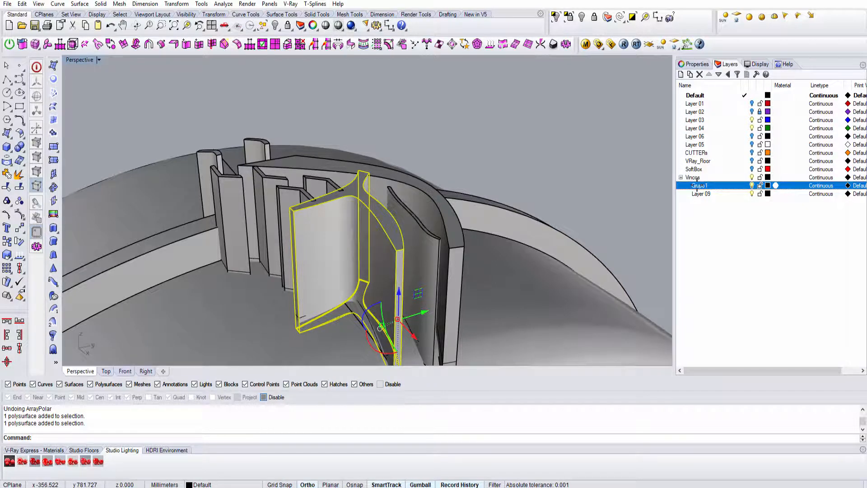
{"action": "double_click", "coordinate": [702, 194]}
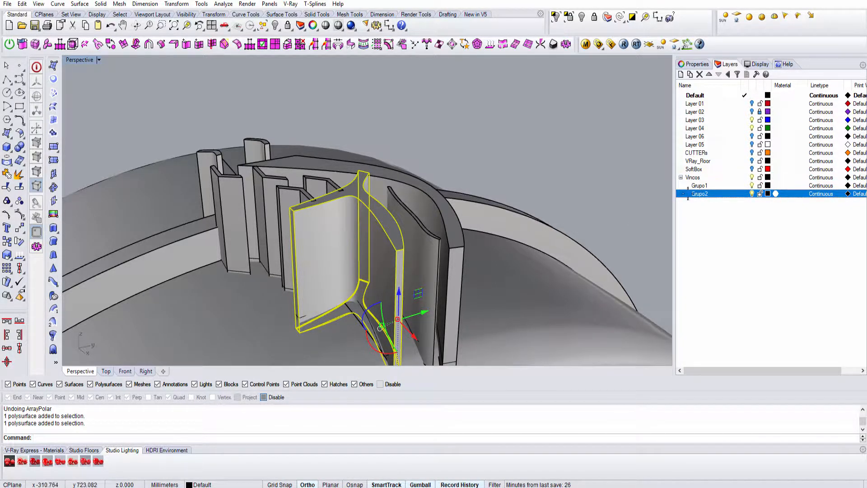
Move the selected Y-shaped block to the Grupo2 layer and set that layer's color to SeaGreen
{"action": "right_click", "coordinate": [689, 193]}
{"action": "left_click", "coordinate": [723, 361]}
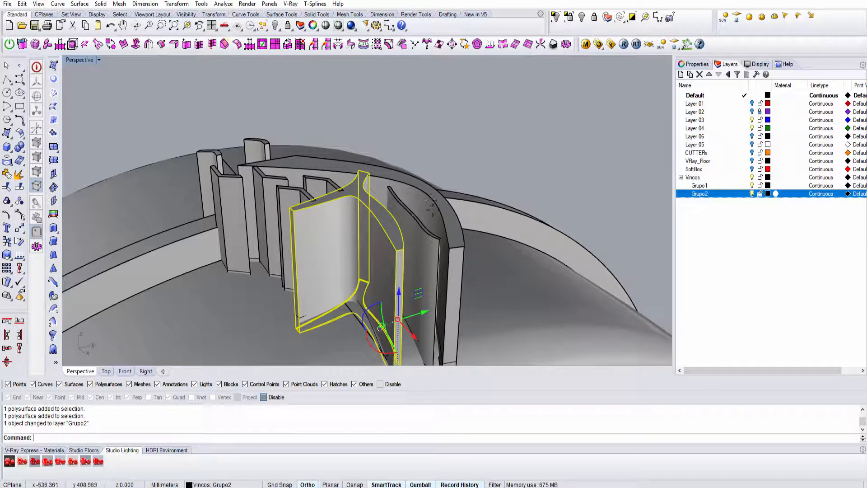
{"action": "left_click", "coordinate": [768, 193]}
{"action": "left_click", "coordinate": [374, 245]}
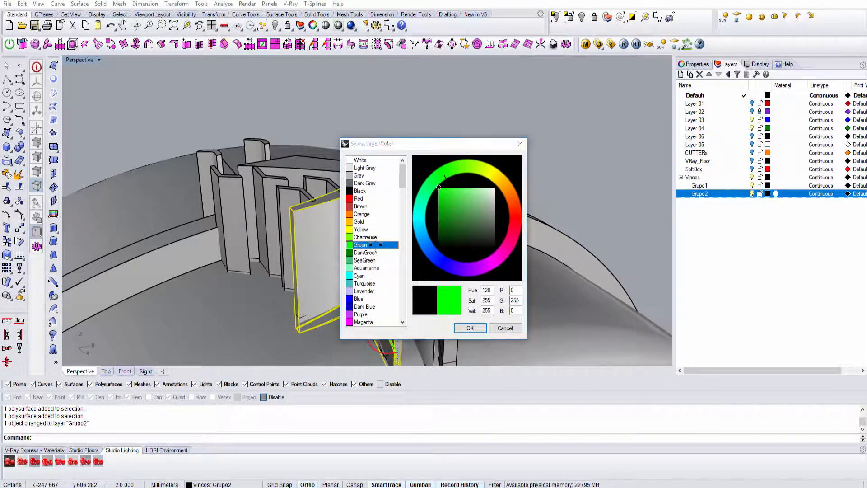
{"action": "left_click", "coordinate": [375, 253]}
{"action": "left_click", "coordinate": [375, 261]}
{"action": "left_click", "coordinate": [471, 328]}
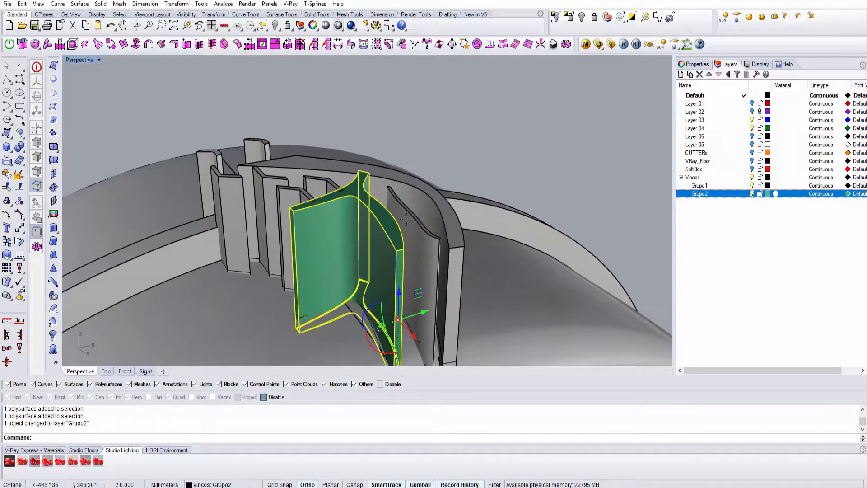
Hide the Grupo2 layer and move the eight remaining tread blocks to the Grupo1 layer
{"action": "right_click_drag", "start_coordinate": [406, 220], "coordinate": [362, 174]}
{"action": "left_click", "coordinate": [753, 193]}
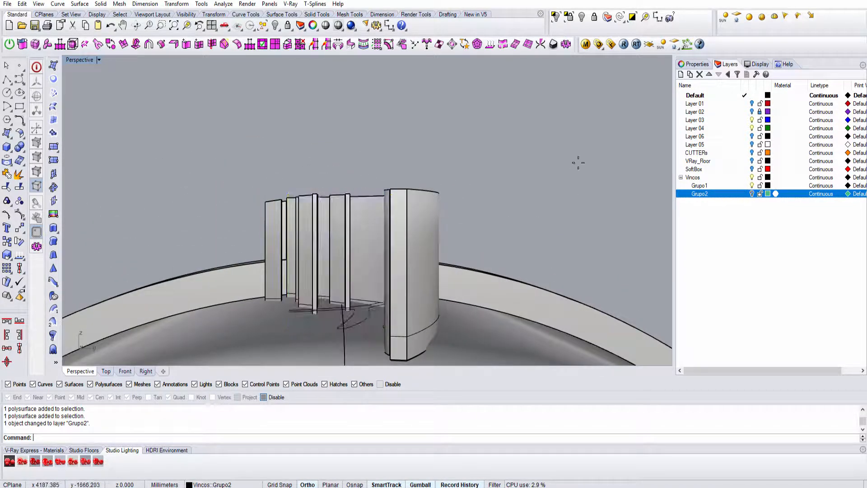
{"action": "left_click_drag", "start_coordinate": [578, 164], "coordinate": [217, 214]}
{"action": "right_click_drag", "start_coordinate": [289, 226], "coordinate": [467, 241]}
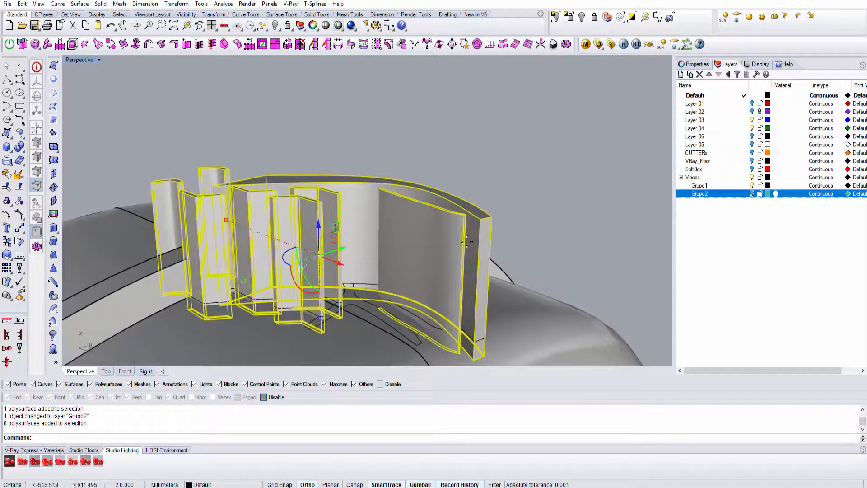
{"action": "right_click", "coordinate": [700, 184]}
{"action": "left_click", "coordinate": [726, 351]}
Set the Grupo1 layer's color to Turquoise and turn the Grupo2 layer back on
{"action": "left_click", "coordinate": [768, 186]}
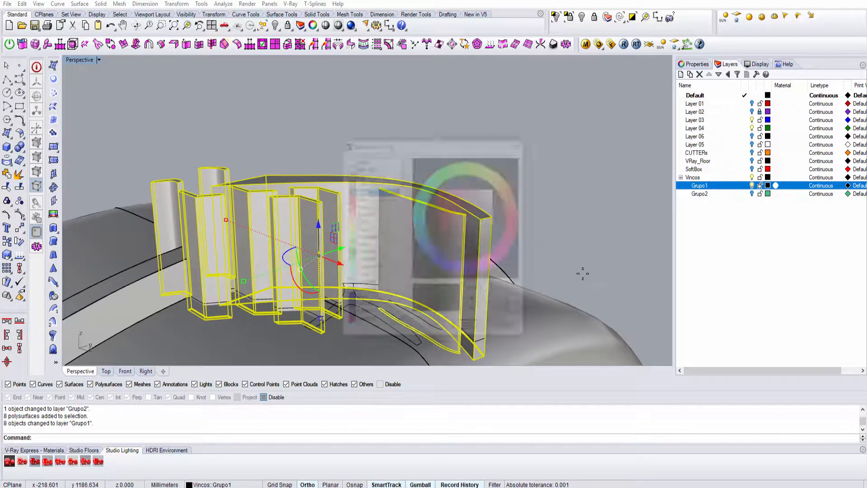
{"action": "left_click", "coordinate": [363, 284]}
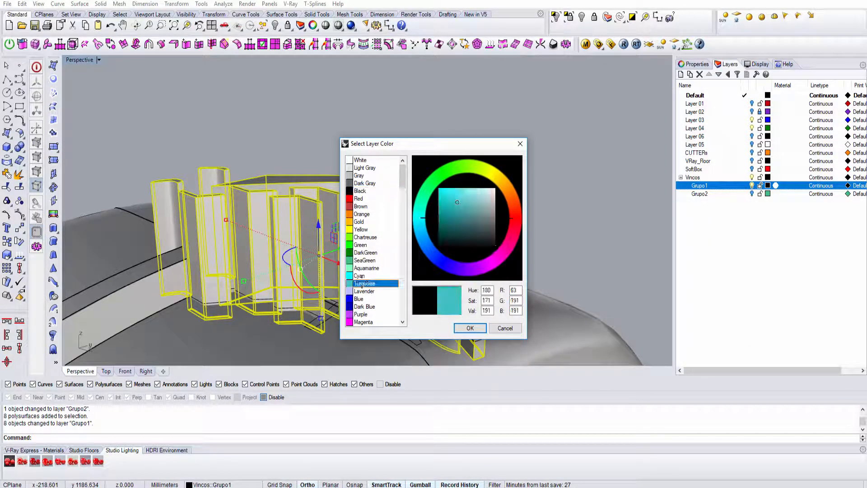
{"action": "left_click", "coordinate": [364, 260]}
{"action": "left_click", "coordinate": [365, 283]}
{"action": "left_click", "coordinate": [463, 326]}
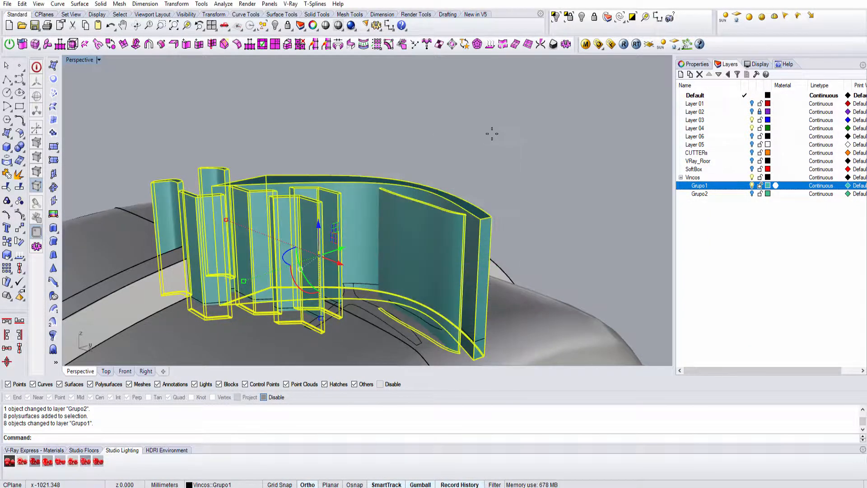
{"action": "left_click", "coordinate": [492, 134]}
{"action": "left_click", "coordinate": [752, 193]}
Move the ring band running around the tire to the Vincos layer and set that layer's color to Aquamarine
{"action": "right_click_drag", "start_coordinate": [583, 183], "coordinate": [434, 217]}
{"action": "scroll", "coordinate": [378, 190], "scroll_direction": "down", "scroll_amount": 6}
{"action": "left_click", "coordinate": [269, 223]}
{"action": "left_click", "coordinate": [693, 177]}
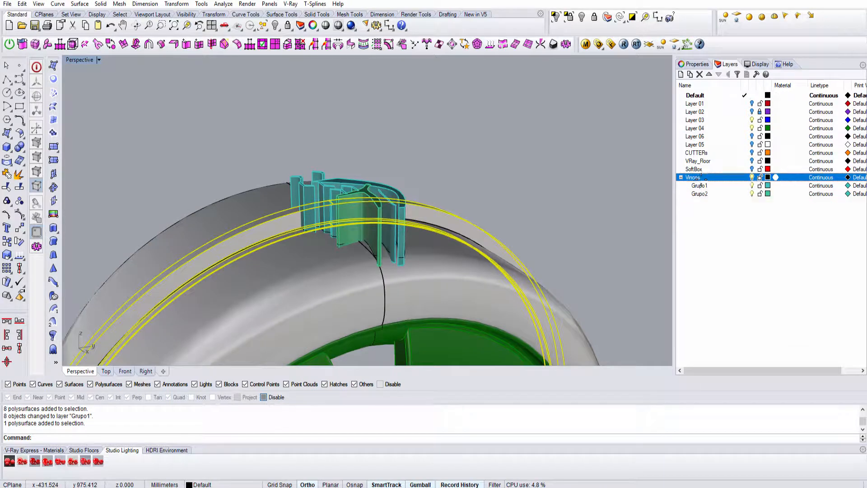
{"action": "right_click", "coordinate": [695, 177]}
{"action": "left_click", "coordinate": [725, 338]}
{"action": "left_click", "coordinate": [768, 177]}
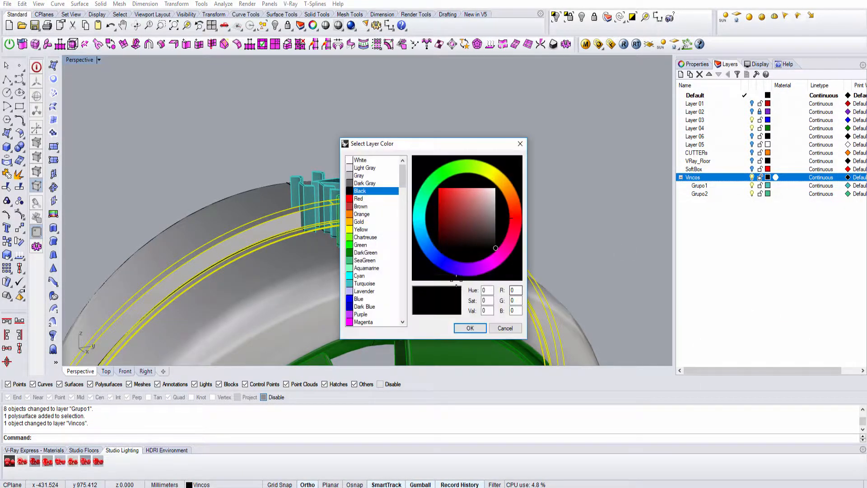
{"action": "left_click", "coordinate": [366, 268]}
{"action": "left_click", "coordinate": [469, 328]}
{"action": "key", "text": "Escape"}
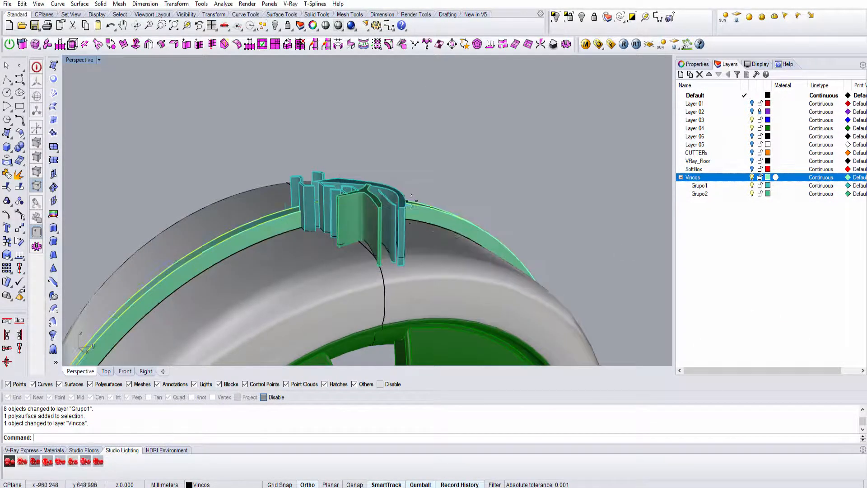
Save the wheel model and switch to the maximized Right view
{"action": "right_click_drag", "start_coordinate": [411, 197], "coordinate": [383, 235]}
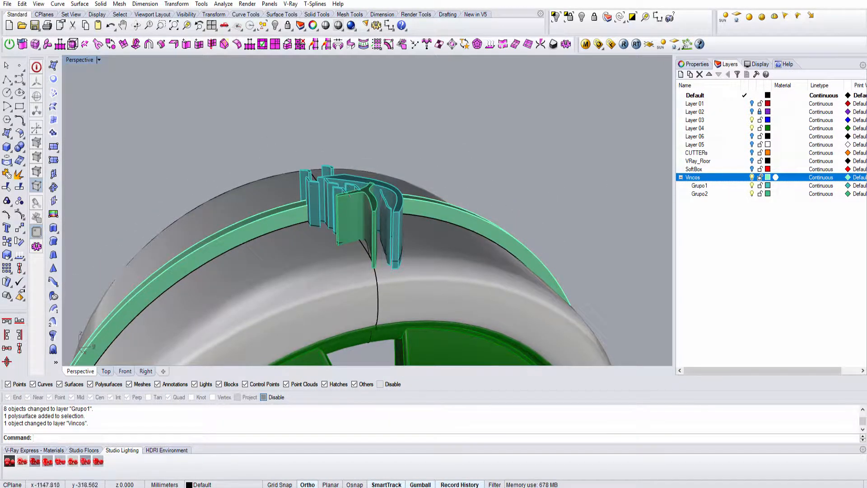
{"action": "left_click", "coordinate": [35, 25]}
{"action": "right_click_drag", "start_coordinate": [438, 276], "coordinate": [403, 244]}
{"action": "key", "text": "ctrl+F3"}
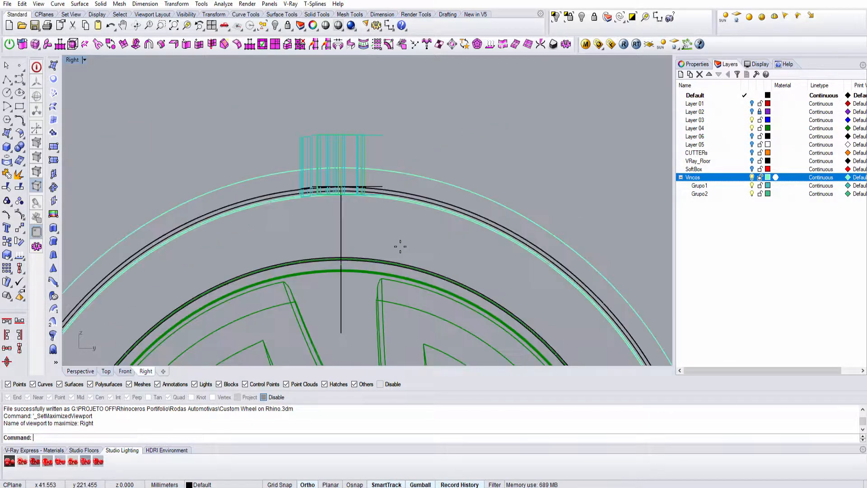
Polar-array the nine tread blocks about the origin with 50 items over the full 360 degrees
{"action": "scroll", "coordinate": [330, 140], "scroll_direction": "up", "scroll_amount": 3}
{"action": "key", "text": "ctrl+alt+s"}
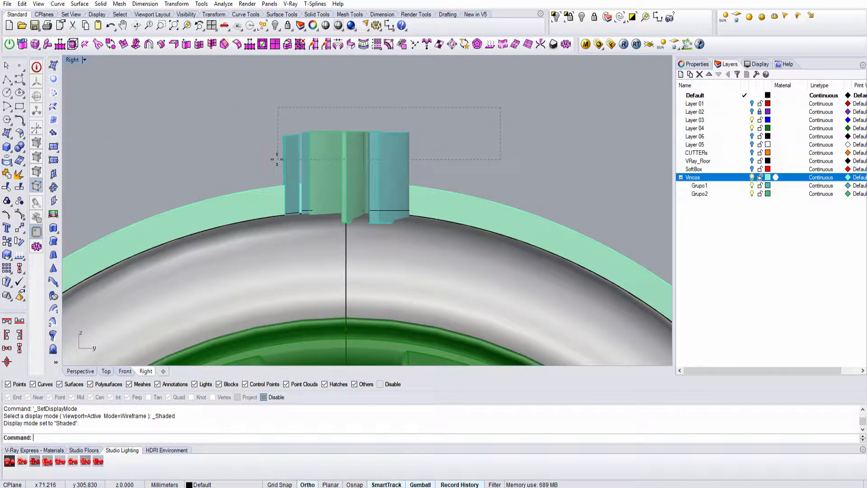
{"action": "left_click_drag", "start_coordinate": [277, 159], "coordinate": [278, 159]}
{"action": "middle_click", "coordinate": [311, 156]}
{"action": "left_click", "coordinate": [337, 217]}
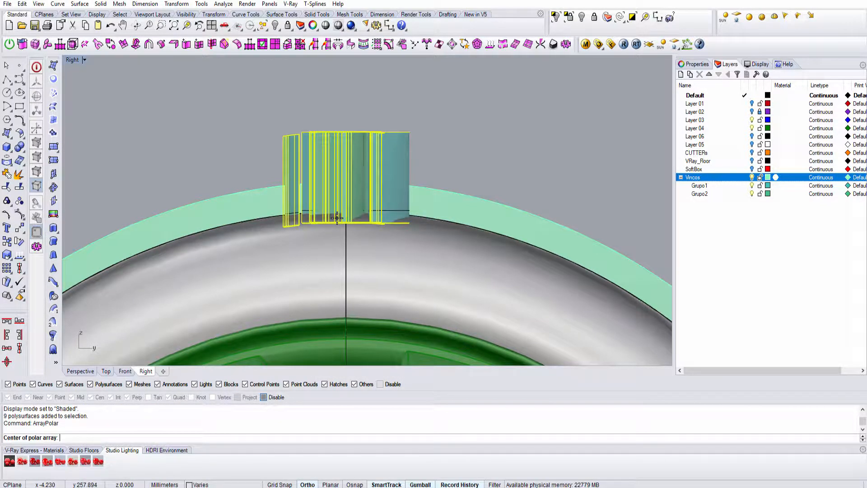
{"action": "type", "text": "0"}
{"action": "key", "text": "Return"}
{"action": "key", "text": "Return"}
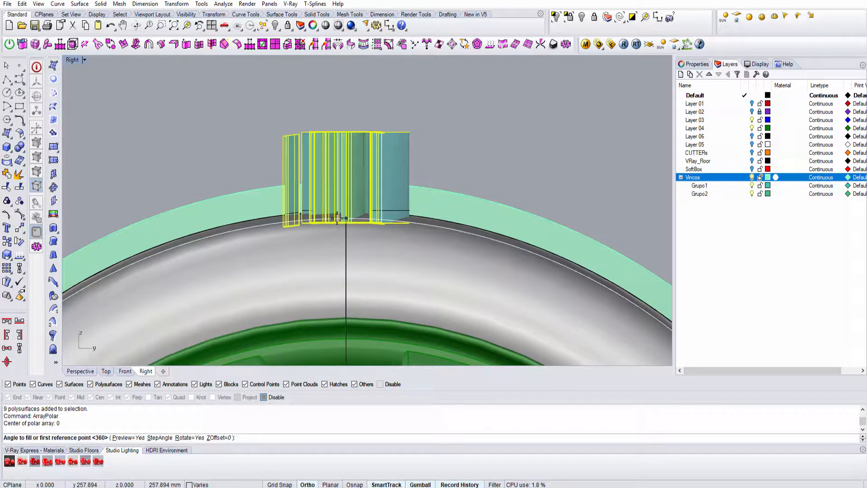
{"action": "key", "text": "Return"}
{"action": "key", "text": "Return"}
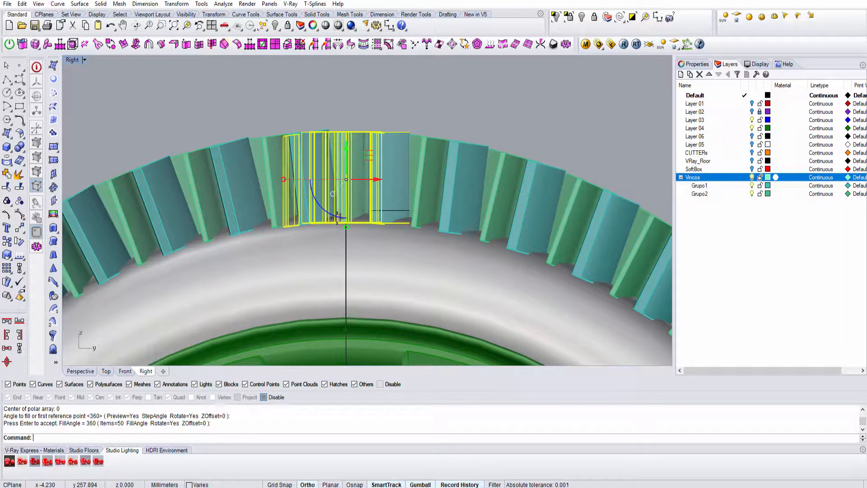
{"action": "key", "text": "Escape"}
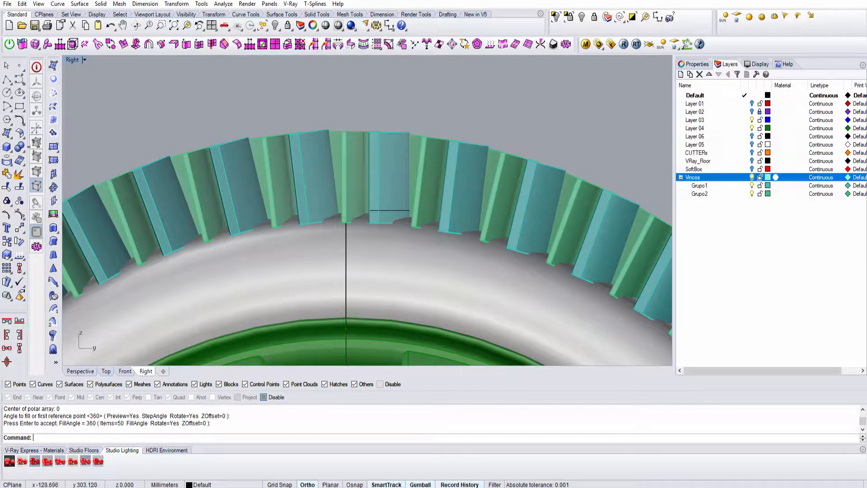
Subtract the Grupo1 layer's cutter blocks from the tire with Boolean Difference, keeping the cutters
{"action": "middle_click", "coordinate": [202, 125]}
{"action": "left_click", "coordinate": [22, 150]}
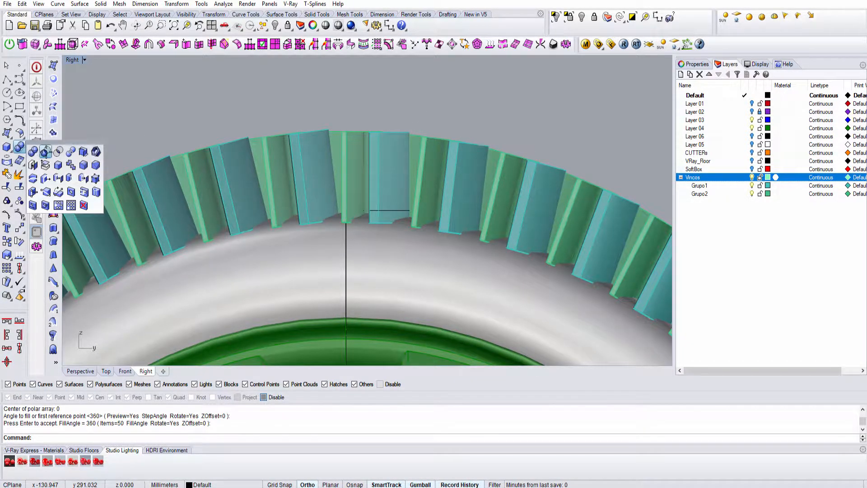
{"action": "left_click", "coordinate": [46, 152]}
{"action": "left_click", "coordinate": [311, 269]}
{"action": "key", "text": "Return"}
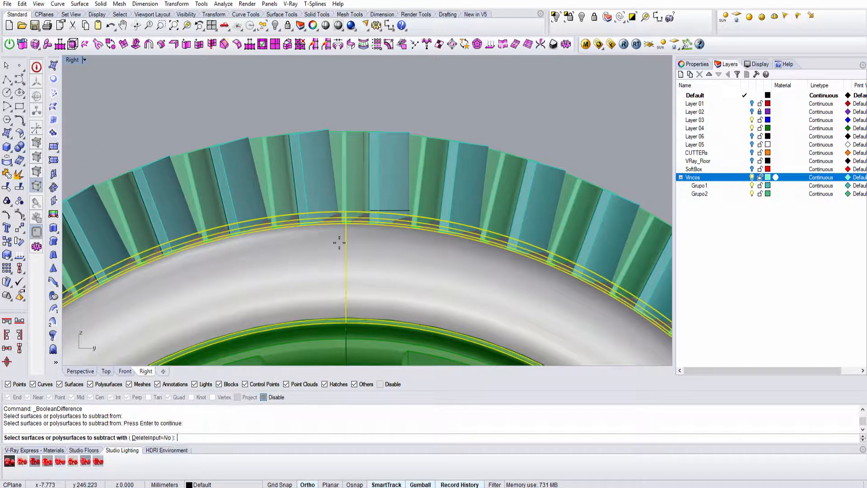
{"action": "left_click", "coordinate": [700, 186]}
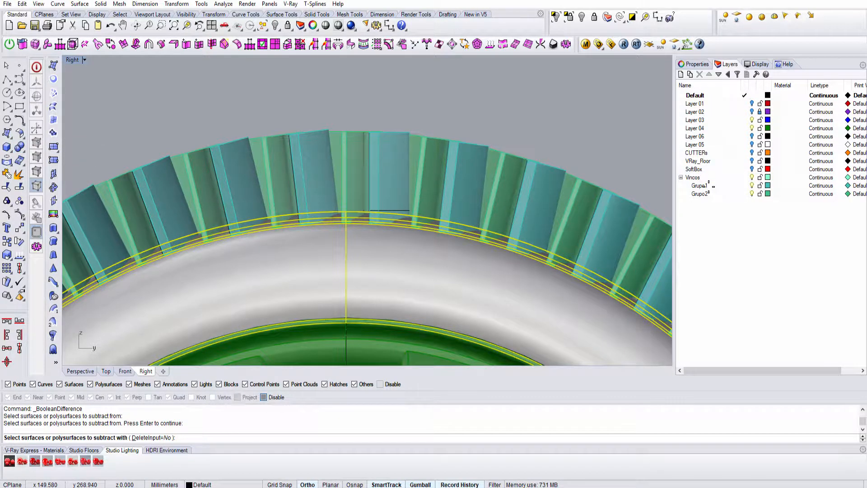
{"action": "right_click", "coordinate": [701, 186]}
{"action": "left_click", "coordinate": [741, 334]}
{"action": "key", "text": "Return"}
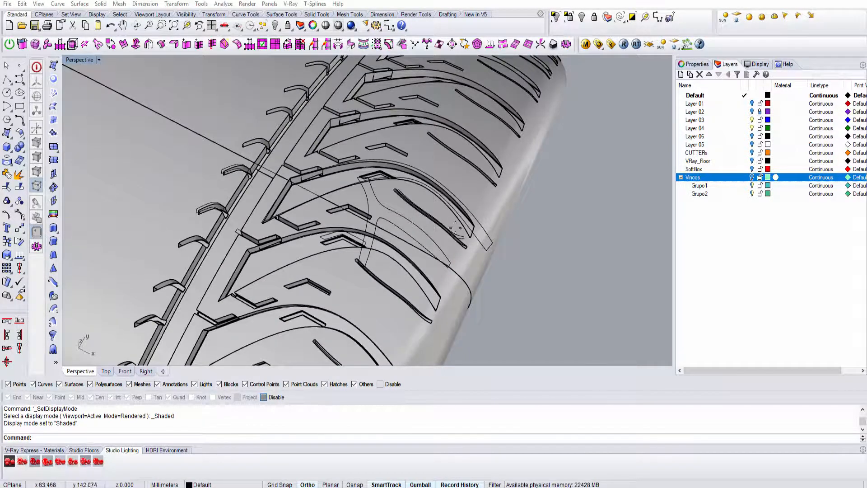
Inspect the cut tread grooves up close and turn the Vincos layer back on
{"action": "scroll", "coordinate": [455, 228], "scroll_direction": "down", "scroll_amount": 5}
{"action": "right_click_drag", "start_coordinate": [456, 228], "coordinate": [542, 203]}
{"action": "scroll", "coordinate": [533, 208], "scroll_direction": "up", "scroll_amount": 7}
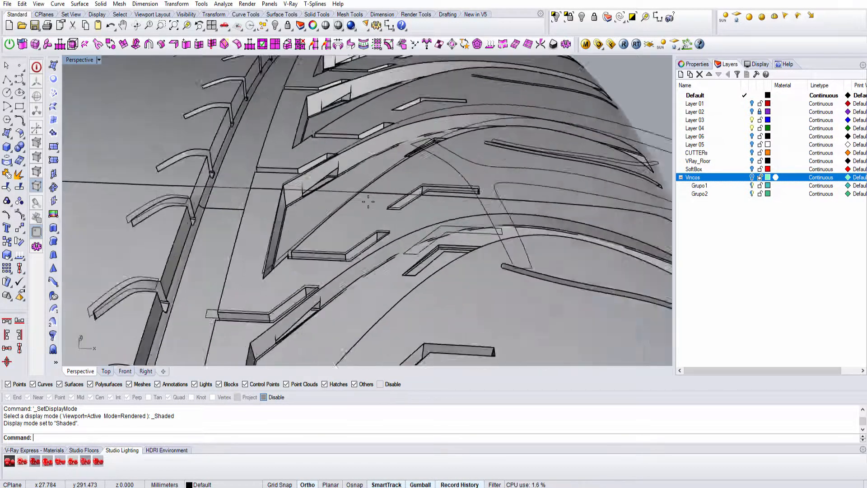
{"action": "scroll", "coordinate": [369, 202], "scroll_direction": "up", "scroll_amount": 3}
{"action": "right_click_drag", "start_coordinate": [368, 201], "coordinate": [360, 163]}
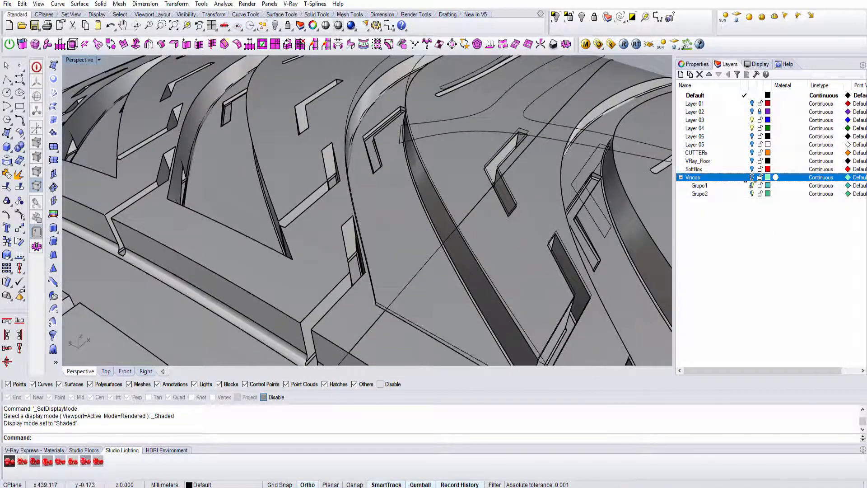
{"action": "left_click", "coordinate": [752, 177]}
{"action": "scroll", "coordinate": [450, 197], "scroll_direction": "down", "scroll_amount": 10}
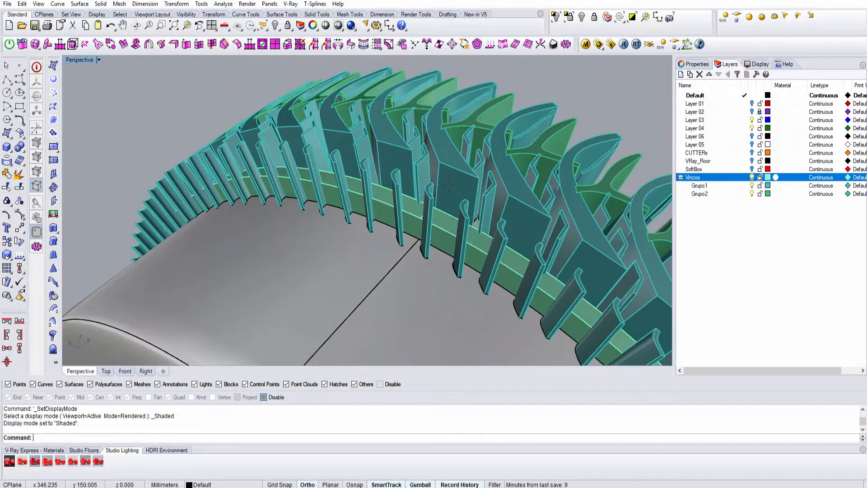
Examine the small angled Grupo1 cutter and how it meets the neighboring long curved blocks
{"action": "right_click_drag", "start_coordinate": [450, 197], "coordinate": [417, 146]}
{"action": "scroll", "coordinate": [417, 144], "scroll_direction": "up", "scroll_amount": 6}
{"action": "left_click", "coordinate": [417, 144]}
{"action": "scroll", "coordinate": [439, 203], "scroll_direction": "up", "scroll_amount": 6}
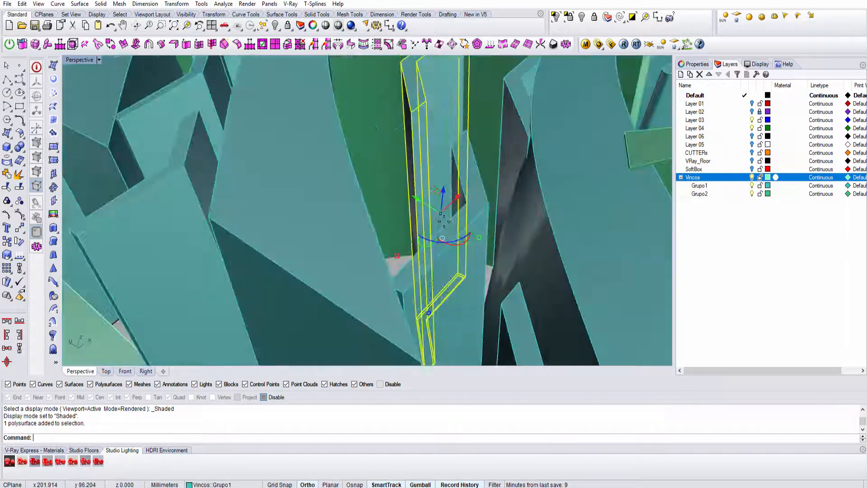
{"action": "mouse_move", "coordinate": [441, 207]}
{"action": "right_mouse_down"}
{"action": "mouse_move", "coordinate": [453, 194]}
{"action": "mouse_move", "coordinate": [464, 237]}
{"action": "mouse_move", "coordinate": [452, 222]}
{"action": "right_mouse_up"}
{"action": "key", "text": "ctrl+alt+w"}
{"action": "key", "text": "ctrl+alt+s"}
{"action": "left_click", "coordinate": [446, 221]}
{"action": "scroll", "coordinate": [449, 218], "scroll_direction": "down", "scroll_amount": 4}
{"action": "scroll", "coordinate": [542, 253], "scroll_direction": "up", "scroll_amount": 5}
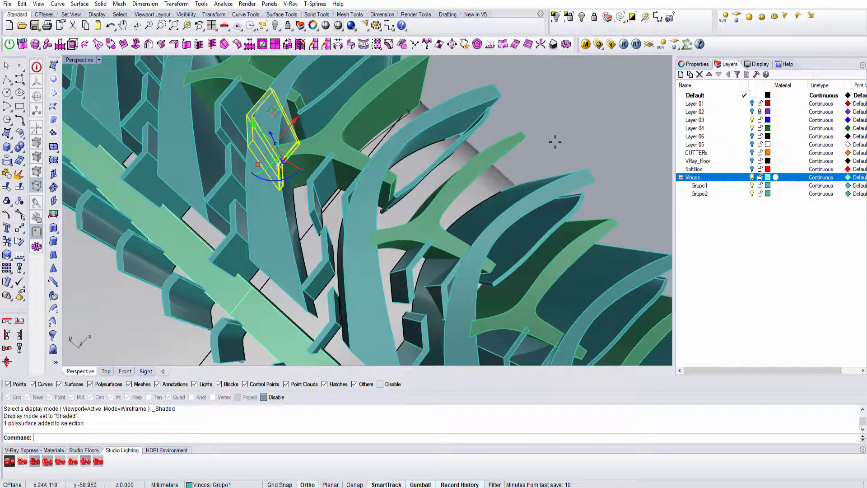
{"action": "scroll", "coordinate": [555, 142], "scroll_direction": "down", "scroll_amount": 6}
Undo the tire's Boolean cut while keeping the polar array of cutter blocks
{"action": "key", "text": "ctrl+z"}
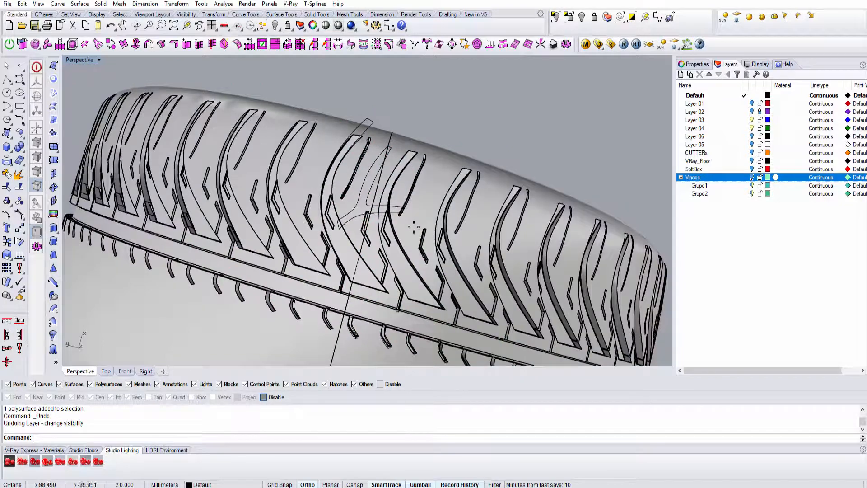
{"action": "key", "text": "ctrl+z"}
{"action": "key", "text": "ctrl+y"}
Examine the small angled cutter beside the Y-shaped block from several angles to check its overlap with the curved cutter
{"action": "right_click_drag", "start_coordinate": [413, 228], "coordinate": [374, 204]}
{"action": "scroll", "coordinate": [374, 204], "scroll_direction": "up", "scroll_amount": 5}
{"action": "left_click", "coordinate": [375, 204]}
{"action": "scroll", "coordinate": [374, 204], "scroll_direction": "down", "scroll_amount": 5}
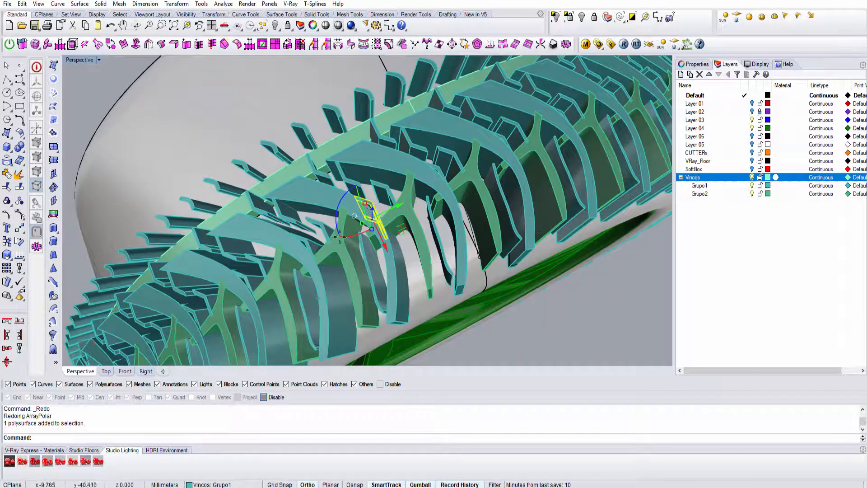
{"action": "scroll", "coordinate": [305, 254], "scroll_direction": "up", "scroll_amount": 5}
{"action": "scroll", "coordinate": [298, 221], "scroll_direction": "down", "scroll_amount": 5}
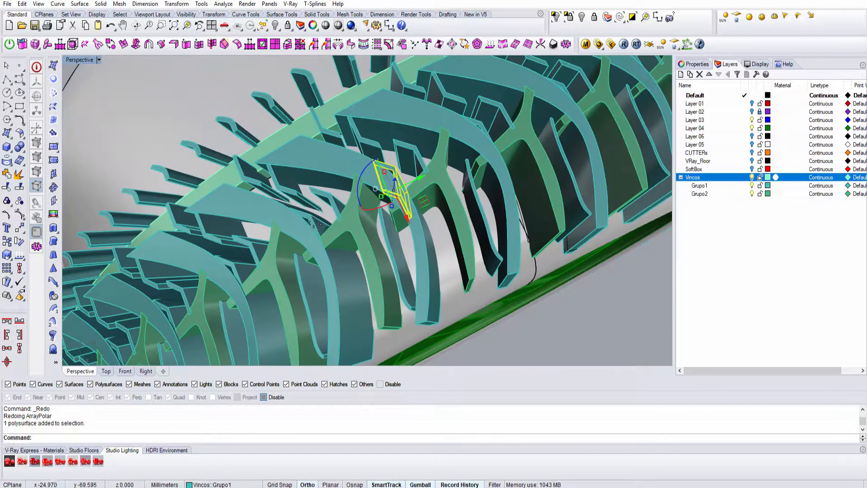
{"action": "scroll", "coordinate": [417, 189], "scroll_direction": "down", "scroll_amount": 3}
{"action": "right_click_drag", "start_coordinate": [416, 188], "coordinate": [567, 182]}
{"action": "scroll", "coordinate": [392, 216], "scroll_direction": "up", "scroll_amount": 2}
{"action": "scroll", "coordinate": [398, 223], "scroll_direction": "up", "scroll_amount": 3}
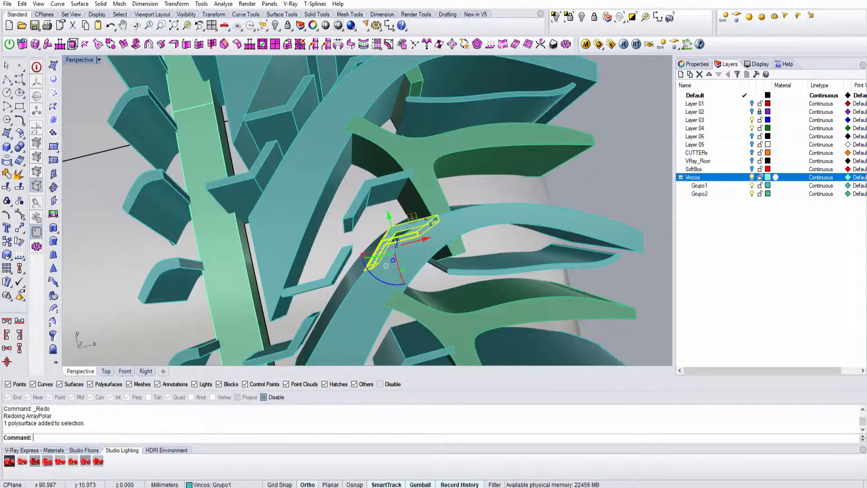
{"action": "scroll", "coordinate": [405, 229], "scroll_direction": "down", "scroll_amount": 6}
{"action": "scroll", "coordinate": [404, 229], "scroll_direction": "up", "scroll_amount": 2}
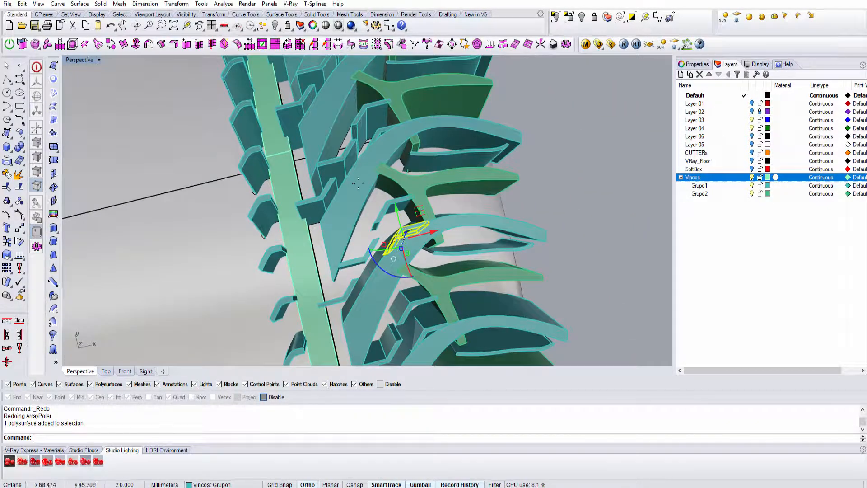
Pull the original small angled block next to the curved cutter away from the wheel and delete its whole ring of copies
{"action": "left_click", "coordinate": [380, 135]}
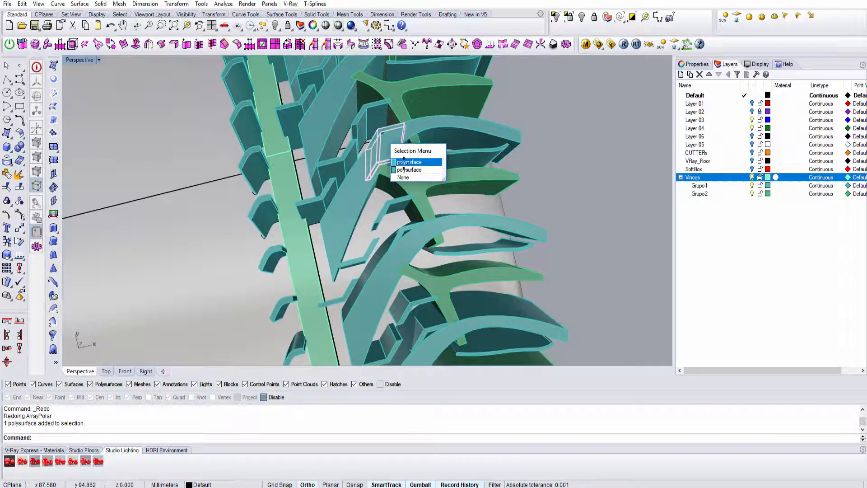
{"action": "left_click", "coordinate": [405, 162]}
{"action": "scroll", "coordinate": [404, 164], "scroll_direction": "down", "scroll_amount": 2}
{"action": "scroll", "coordinate": [405, 164], "scroll_direction": "down", "scroll_amount": 2}
{"action": "left_click_drag", "start_coordinate": [407, 161], "coordinate": [499, 144]}
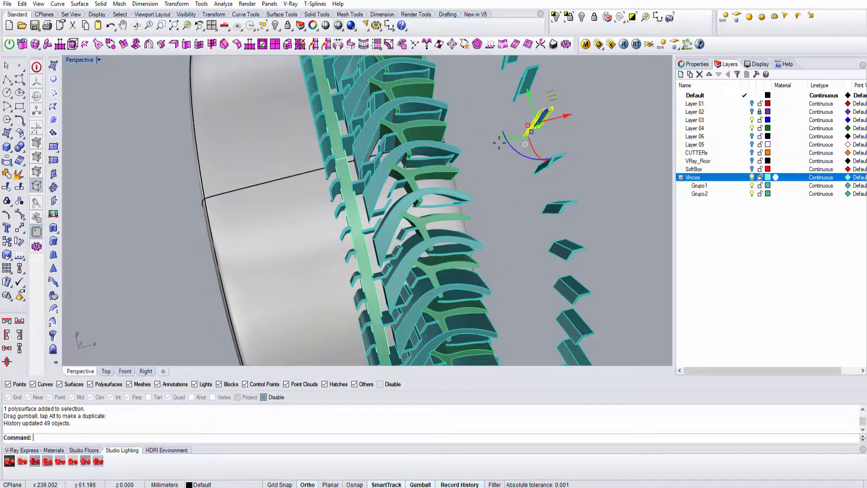
{"action": "scroll", "coordinate": [520, 189], "scroll_direction": "down", "scroll_amount": 5}
{"action": "right_click_drag", "start_coordinate": [520, 189], "coordinate": [491, 192]}
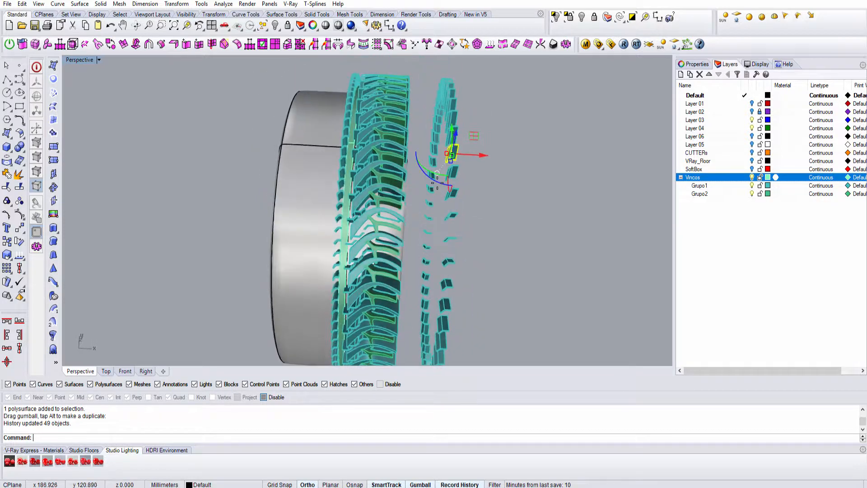
{"action": "scroll", "coordinate": [490, 191], "scroll_direction": "down", "scroll_amount": 2}
{"action": "left_click_drag", "start_coordinate": [434, 324], "coordinate": [424, 351]}
{"action": "key", "text": "Delete"}
Nudge the original small angled block in the gap between two long curved cutters
{"action": "scroll", "coordinate": [392, 205], "scroll_direction": "up", "scroll_amount": 18}
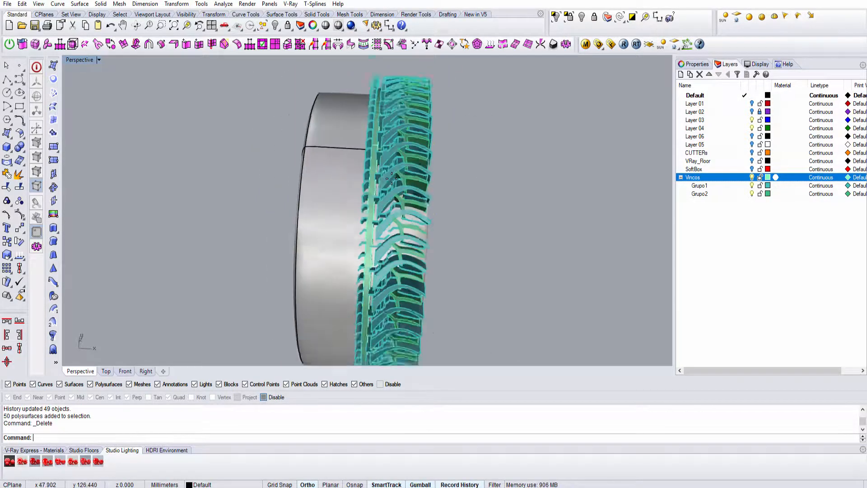
{"action": "scroll", "coordinate": [391, 205], "scroll_direction": "down", "scroll_amount": 8}
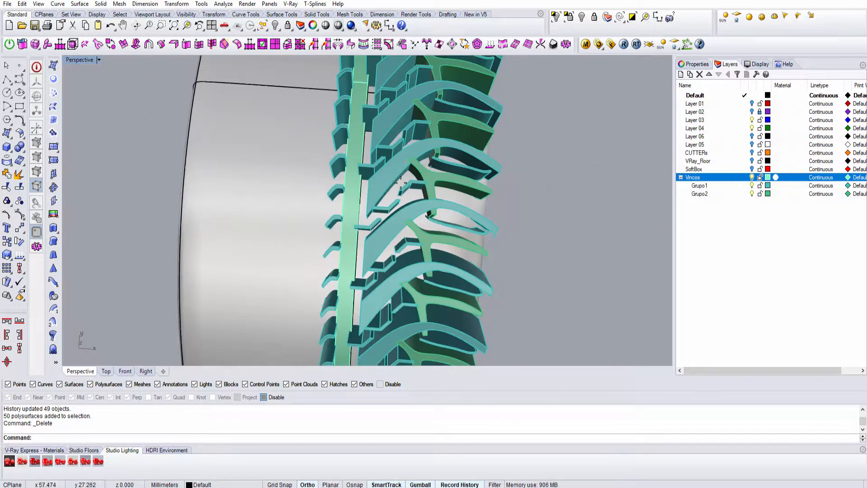
{"action": "scroll", "coordinate": [404, 132], "scroll_direction": "down", "scroll_amount": 4}
{"action": "right_click_drag", "start_coordinate": [404, 132], "coordinate": [331, 212]}
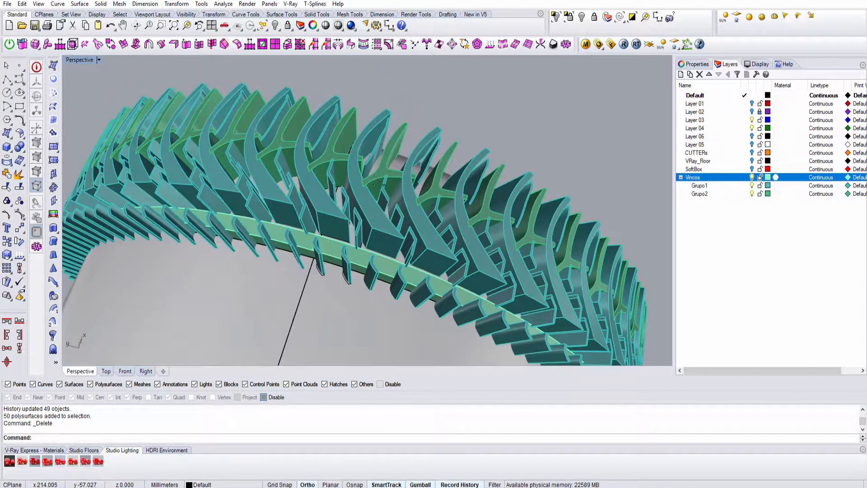
{"action": "scroll", "coordinate": [331, 212], "scroll_direction": "up", "scroll_amount": 7}
{"action": "left_click", "coordinate": [340, 225]}
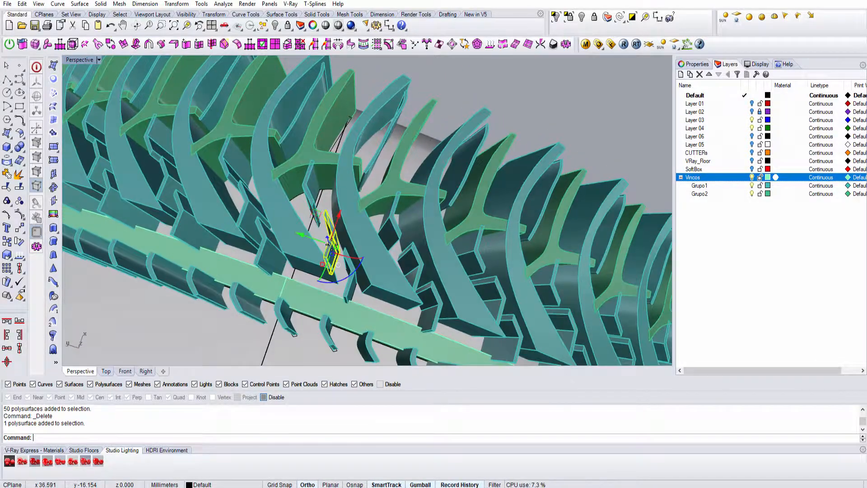
{"action": "scroll", "coordinate": [335, 217], "scroll_direction": "up", "scroll_amount": 8}
{"action": "mouse_move", "coordinate": [329, 204]}
{"action": "right_mouse_down"}
{"action": "mouse_move", "coordinate": [334, 142]}
{"action": "mouse_move", "coordinate": [343, 136]}
{"action": "mouse_move", "coordinate": [323, 149]}
{"action": "mouse_move", "coordinate": [331, 165]}
{"action": "mouse_move", "coordinate": [290, 239]}
{"action": "mouse_move", "coordinate": [305, 261]}
{"action": "mouse_move", "coordinate": [339, 238]}
{"action": "right_mouse_up"}
{"action": "key", "text": "ctrl+alt+g"}
{"action": "key", "text": "ctrl+alt+w"}
{"action": "key", "text": "ctrl+alt+s"}
{"action": "left_click_drag", "start_coordinate": [379, 216], "coordinate": [387, 208]}
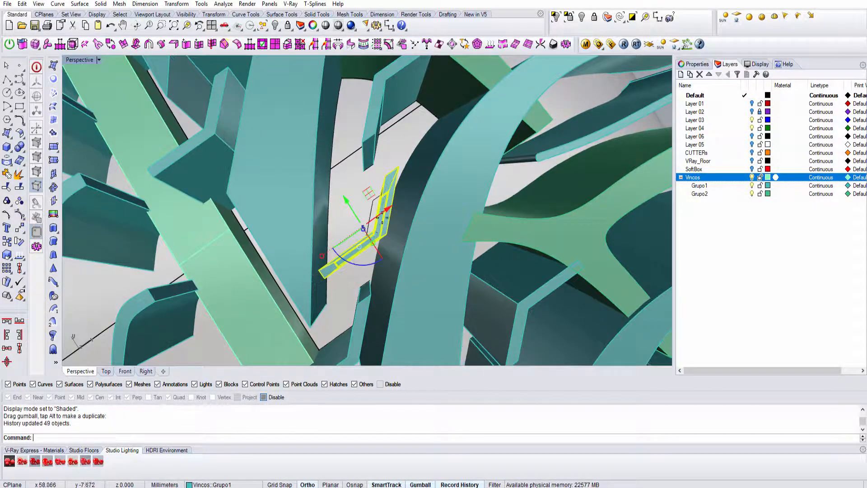
{"action": "key", "text": "Escape"}
Fine-tune the fit of that small angled block between the long curved cutters
{"action": "mouse_move", "coordinate": [375, 234]}
{"action": "right_mouse_down"}
{"action": "mouse_move", "coordinate": [389, 222]}
{"action": "mouse_move", "coordinate": [344, 231]}
{"action": "mouse_move", "coordinate": [358, 235]}
{"action": "right_mouse_up"}
{"action": "left_click_drag", "start_coordinate": [293, 236], "coordinate": [300, 235]}
{"action": "left_click_drag", "start_coordinate": [379, 214], "coordinate": [375, 214]}
{"action": "scroll", "coordinate": [376, 214], "scroll_direction": "down", "scroll_amount": 7}
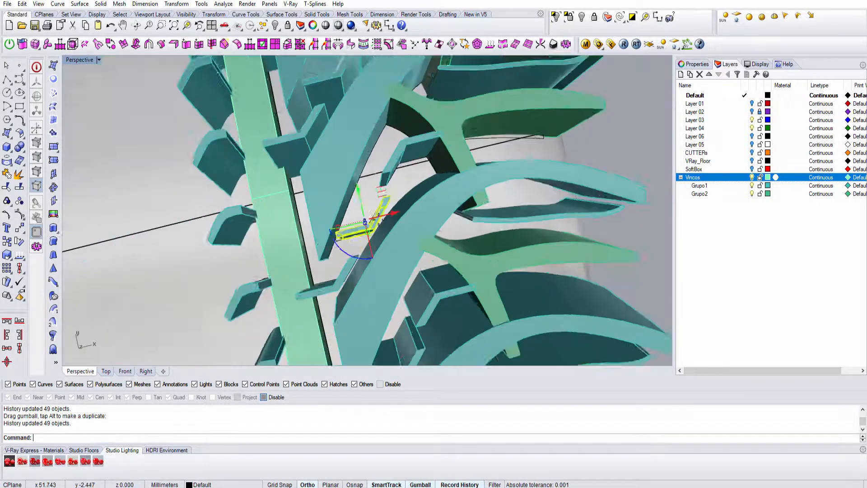
{"action": "key", "text": "Escape"}
Raise the neighboring small angled block slightly outward from the tire surface
{"action": "right_click_drag", "start_coordinate": [380, 226], "coordinate": [397, 310]}
{"action": "scroll", "coordinate": [377, 266], "scroll_direction": "up", "scroll_amount": 4}
{"action": "right_click_drag", "start_coordinate": [377, 266], "coordinate": [380, 183]}
{"action": "left_click", "coordinate": [379, 231]}
{"action": "scroll", "coordinate": [397, 236], "scroll_direction": "up", "scroll_amount": 3}
{"action": "left_click", "coordinate": [392, 233]}
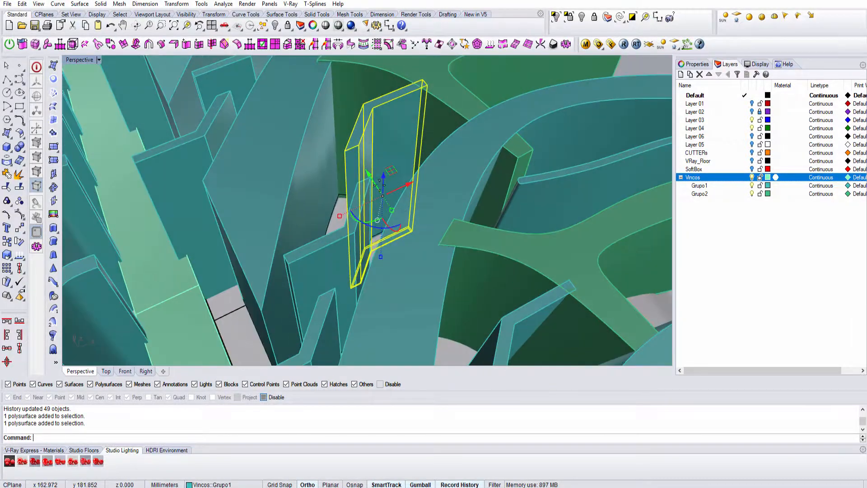
{"action": "left_click_drag", "start_coordinate": [382, 178], "coordinate": [400, 158]}
{"action": "key", "text": "Escape"}
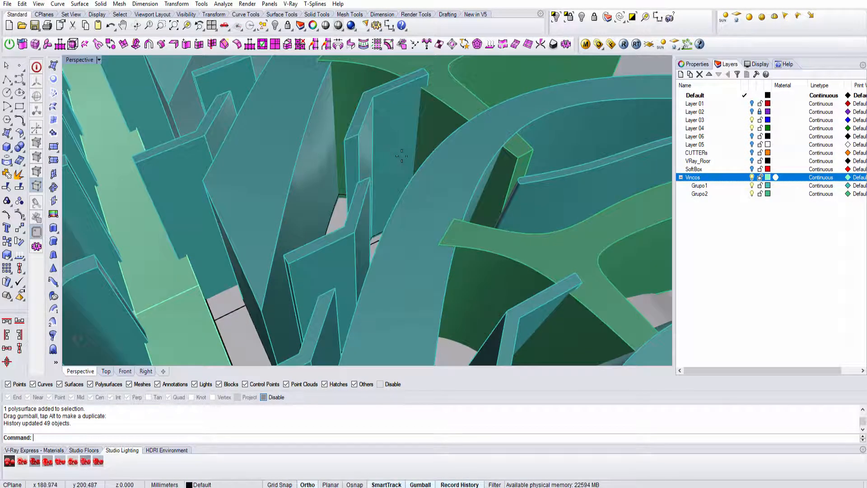
Raise the original Y-shaped Grupo2 cutter slightly outward from the tire surface
{"action": "right_click_drag", "start_coordinate": [401, 186], "coordinate": [465, 180]}
{"action": "left_click", "coordinate": [367, 161]}
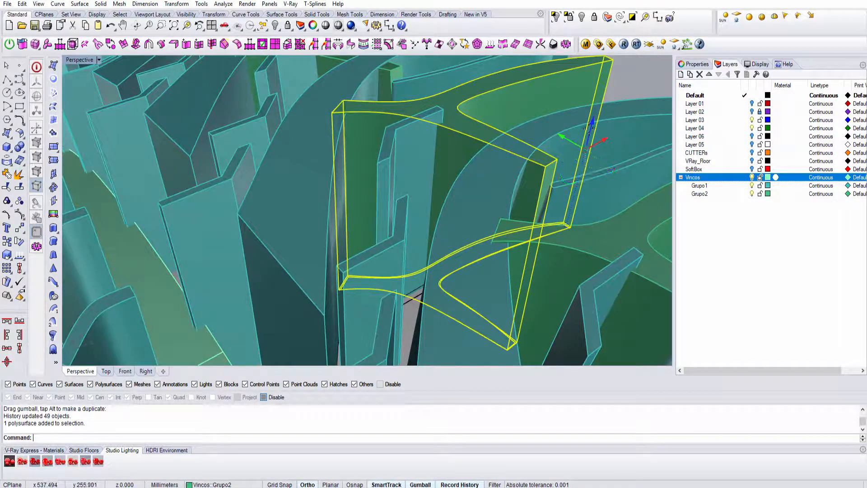
{"action": "left_click_drag", "start_coordinate": [589, 129], "coordinate": [591, 122]}
{"action": "key", "text": "Escape"}
{"action": "scroll", "coordinate": [407, 151], "scroll_direction": "down", "scroll_amount": 6}
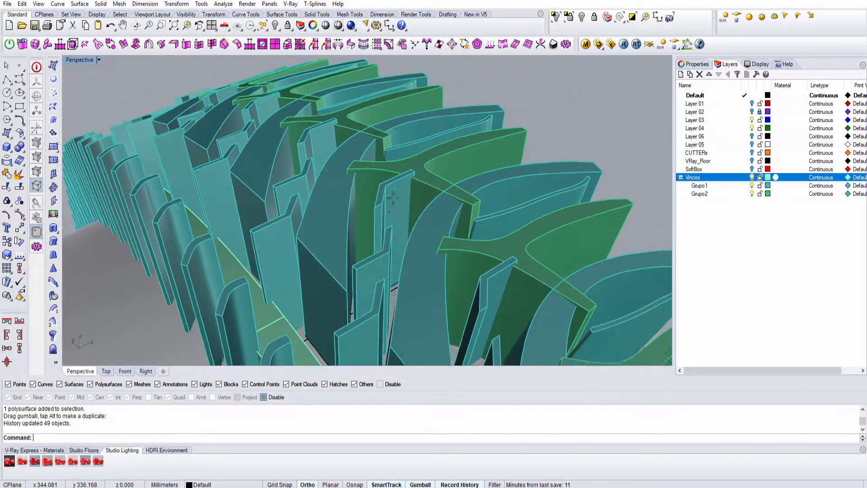
Shift the thin curved cutter near the tire's outer edge slightly sideways between its neighboring blocks
{"action": "right_click_drag", "start_coordinate": [407, 151], "coordinate": [314, 204]}
{"action": "left_click", "coordinate": [289, 187]}
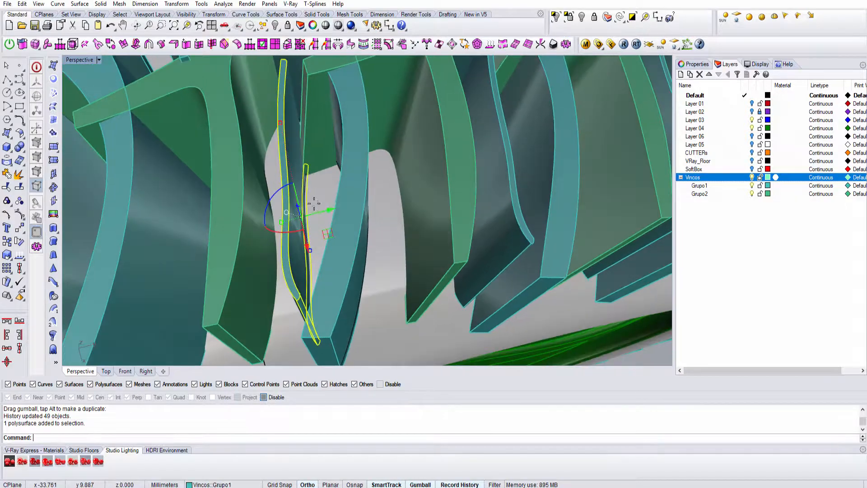
{"action": "left_click_drag", "start_coordinate": [329, 210], "coordinate": [322, 213]}
{"action": "right_click_drag", "start_coordinate": [322, 213], "coordinate": [338, 251]}
{"action": "key", "text": "Escape"}
{"action": "scroll", "coordinate": [335, 205], "scroll_direction": "down", "scroll_amount": 5}
{"action": "scroll", "coordinate": [338, 226], "scroll_direction": "down", "scroll_amount": 4}
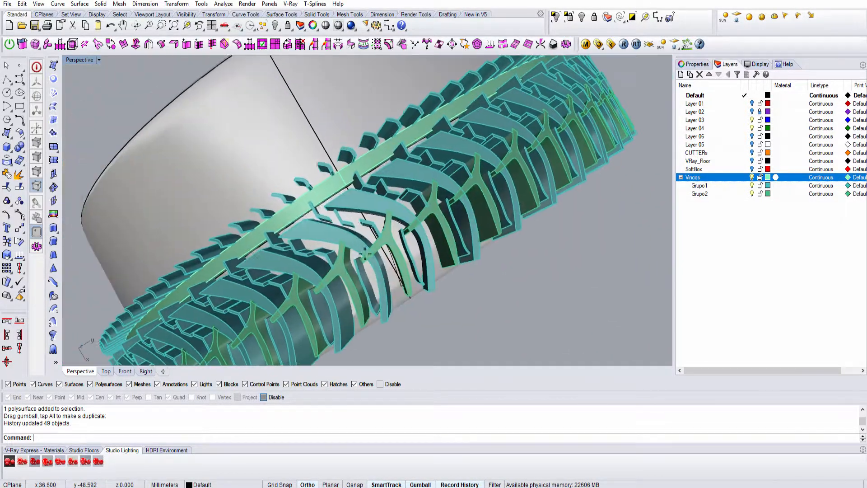
Subtract all Grupo1 cutter objects from the tire with BooleanDifference, keeping the input objects
{"action": "scroll", "coordinate": [338, 194], "scroll_direction": "up", "scroll_amount": 5}
{"action": "right_click_drag", "start_coordinate": [338, 195], "coordinate": [321, 214]}
{"action": "scroll", "coordinate": [320, 217], "scroll_direction": "up", "scroll_amount": 5}
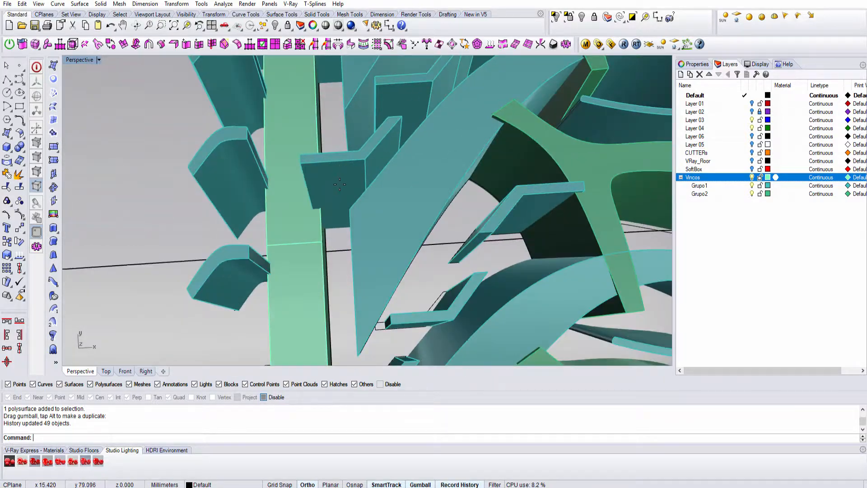
{"action": "scroll", "coordinate": [335, 201], "scroll_direction": "down", "scroll_amount": 6}
{"action": "scroll", "coordinate": [335, 197], "scroll_direction": "up", "scroll_amount": 8}
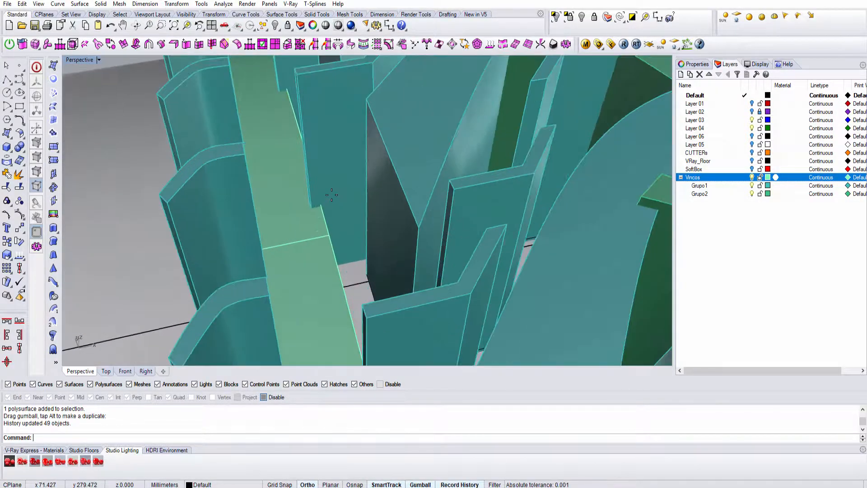
{"action": "scroll", "coordinate": [339, 196], "scroll_direction": "down", "scroll_amount": 9}
{"action": "right_click_drag", "start_coordinate": [351, 196], "coordinate": [351, 228]}
{"action": "left_click", "coordinate": [276, 216]}
{"action": "type", "text": "Bd"}
{"action": "key", "text": "Return"}
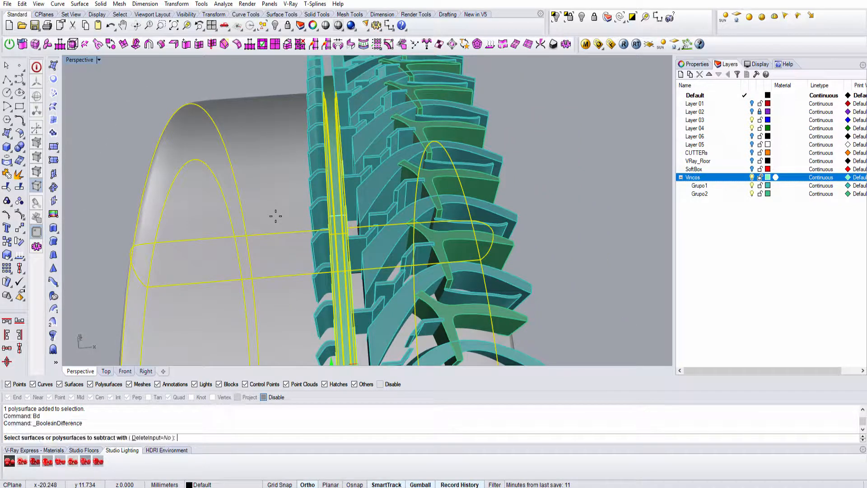
{"action": "right_click", "coordinate": [699, 186]}
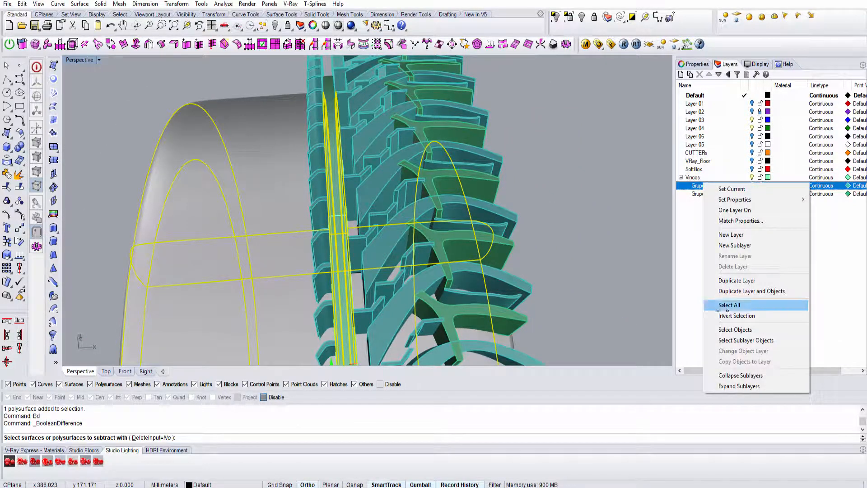
{"action": "left_click", "coordinate": [741, 330]}
{"action": "right_click", "coordinate": [387, 196]}
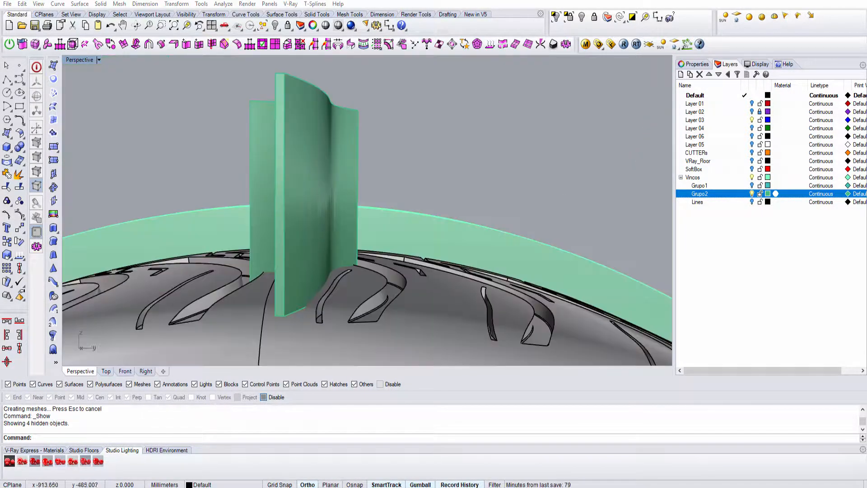
Polar-array the Y-shaped Grupo2 cutter around the origin in the Right view, with 50 items over 360 degrees
{"action": "right_click_drag", "start_coordinate": [199, 224], "coordinate": [324, 254]}
{"action": "left_click", "coordinate": [325, 254]}
{"action": "key", "text": "ctrl+F2"}
{"action": "key", "text": "ctrl+F3"}
{"action": "type", "text": "ArrayPolar"}
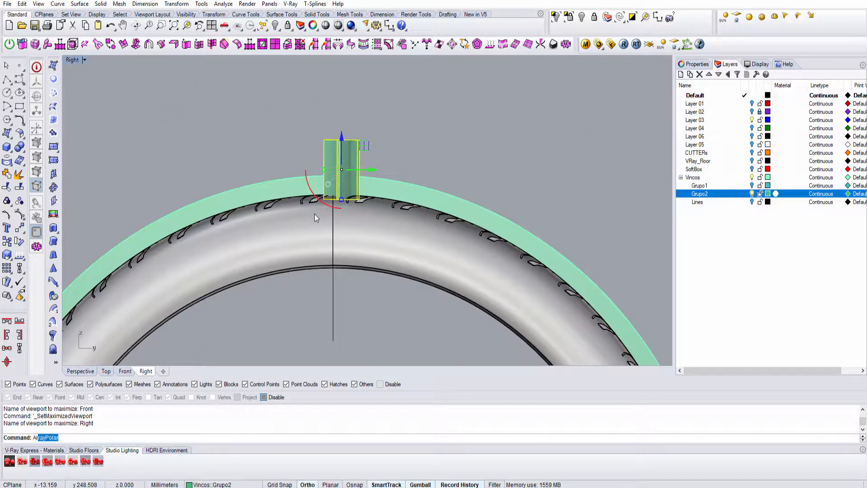
{"action": "key", "text": "Return"}
{"action": "type", "text": "0"}
{"action": "key", "text": "Return"}
{"action": "key", "text": "Return"}
{"action": "key", "text": "Return"}
{"action": "key", "text": "Return"}
{"action": "key", "text": "ctrl+F4"}
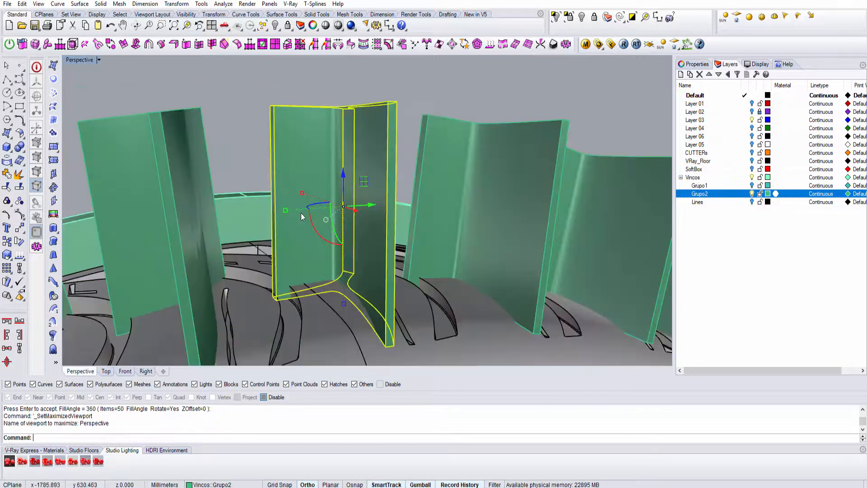
Try subtracting a single Y-shaped cutter from the tire with BooleanDifference, and hide the Grupo2 layer
{"action": "right_click_drag", "start_coordinate": [301, 217], "coordinate": [291, 313]}
{"action": "scroll", "coordinate": [289, 284], "scroll_direction": "up", "scroll_amount": 6}
{"action": "type", "text": "BD"}
{"action": "key", "text": "Return"}
{"action": "left_click", "coordinate": [294, 285]}
{"action": "key", "text": "Return"}
{"action": "left_click", "coordinate": [279, 184]}
{"action": "key", "text": "Return"}
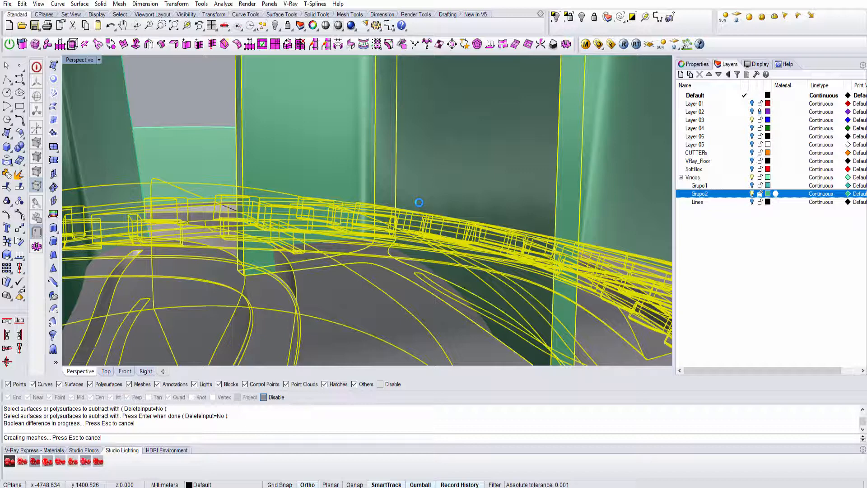
{"action": "left_click", "coordinate": [752, 193]}
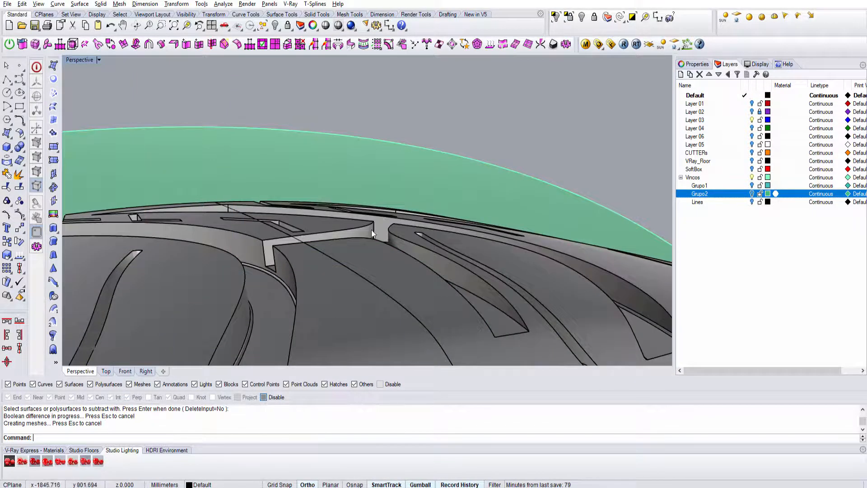
Check the single Y-shaped cut in Rendered and Shaded display, and undo both the layer hiding and the cut
{"action": "key", "text": "ctrl+alt+r"}
{"action": "mouse_move", "coordinate": [371, 230]}
{"action": "right_mouse_down"}
{"action": "mouse_move", "coordinate": [539, 316]}
{"action": "mouse_move", "coordinate": [448, 248]}
{"action": "mouse_move", "coordinate": [432, 313]}
{"action": "mouse_move", "coordinate": [231, 194]}
{"action": "right_mouse_up"}
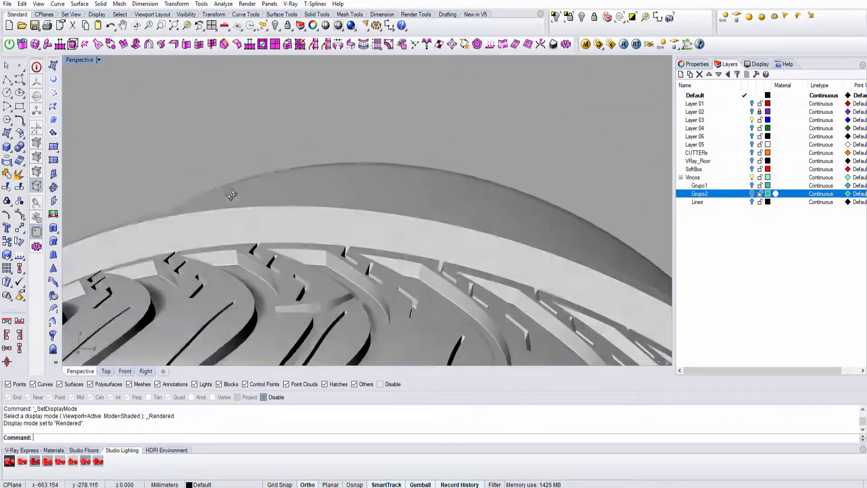
{"action": "scroll", "coordinate": [316, 301], "scroll_direction": "up", "scroll_amount": 5}
{"action": "key", "text": "ctrl+alt+s"}
{"action": "scroll", "coordinate": [317, 301], "scroll_direction": "down", "scroll_amount": 2}
{"action": "right_click_drag", "start_coordinate": [318, 300], "coordinate": [349, 224]}
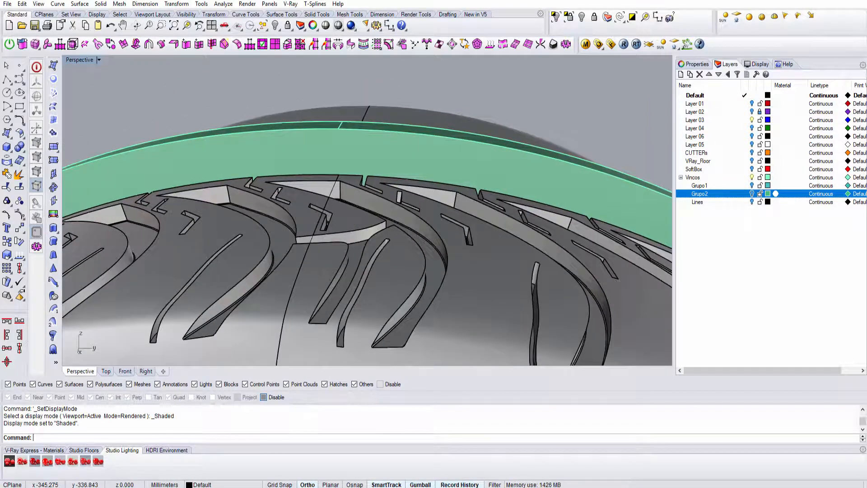
{"action": "key", "text": "ctrl+z"}
{"action": "key", "text": "ctrl+z"}
Subtract all arrayed Grupo2 cutters from the tire with BooleanDifference, keeping the input objects
{"action": "type", "text": "bd"}
{"action": "key", "text": "Return"}
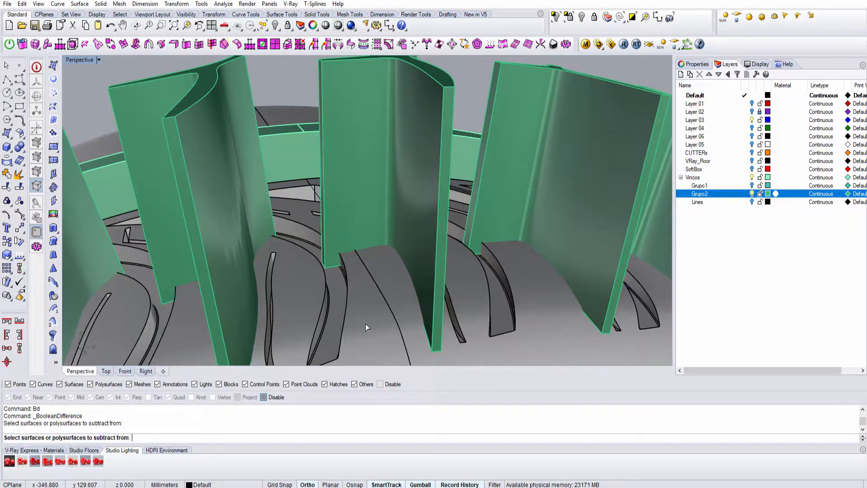
{"action": "left_click", "coordinate": [365, 323]}
{"action": "key", "text": "Return"}
{"action": "right_click", "coordinate": [698, 194]}
{"action": "left_click", "coordinate": [736, 340]}
{"action": "key", "text": "Return"}
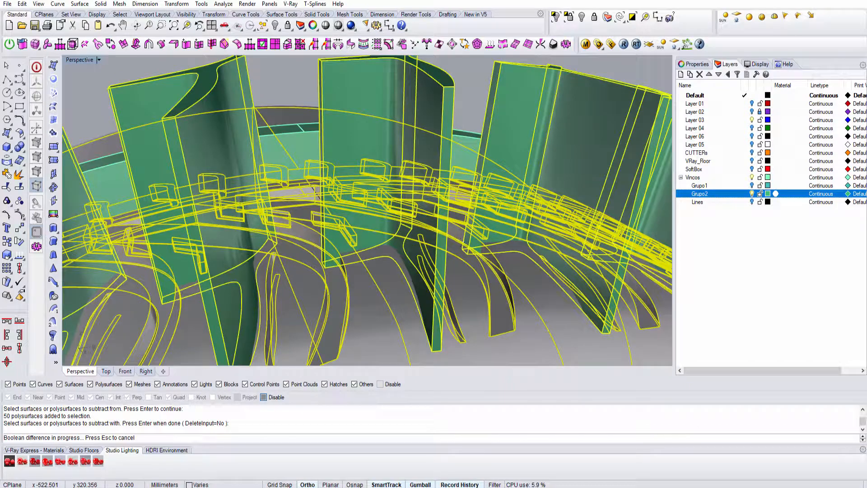
Hide the Grupo2 layer and its parent layer Vincos so only the cut tire remains displayed
{"action": "key", "text": "ctrl+alt+s"}
{"action": "mouse_move", "coordinate": [384, 225]}
{"action": "right_mouse_down"}
{"action": "mouse_move", "coordinate": [410, 243]}
{"action": "mouse_move", "coordinate": [439, 235]}
{"action": "mouse_move", "coordinate": [464, 206]}
{"action": "mouse_move", "coordinate": [452, 165]}
{"action": "right_mouse_up"}
{"action": "left_click", "coordinate": [752, 194]}
{"action": "key", "text": "ctrl+alt+r"}
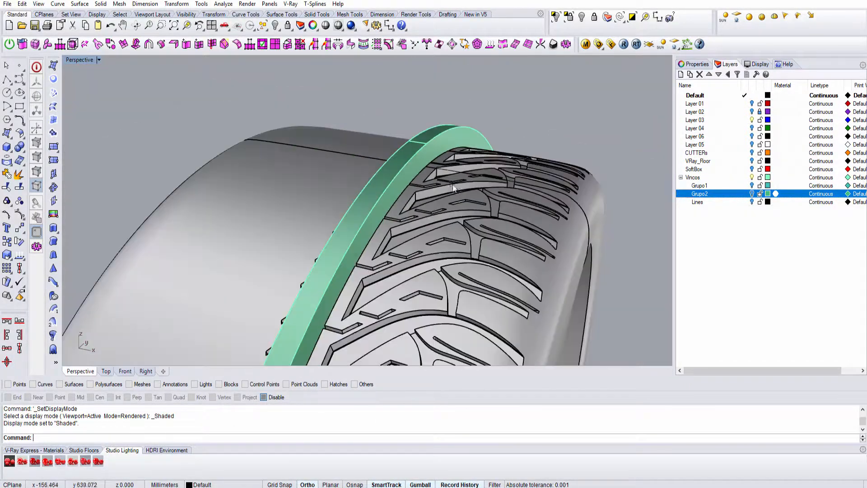
{"action": "left_click", "coordinate": [730, 179]}
Examine the cut tread in Rendered display from several angles, and return to Shaded display
{"action": "key", "text": "ctrl+alt+r"}
{"action": "right_click_drag", "start_coordinate": [470, 206], "coordinate": [519, 155]}
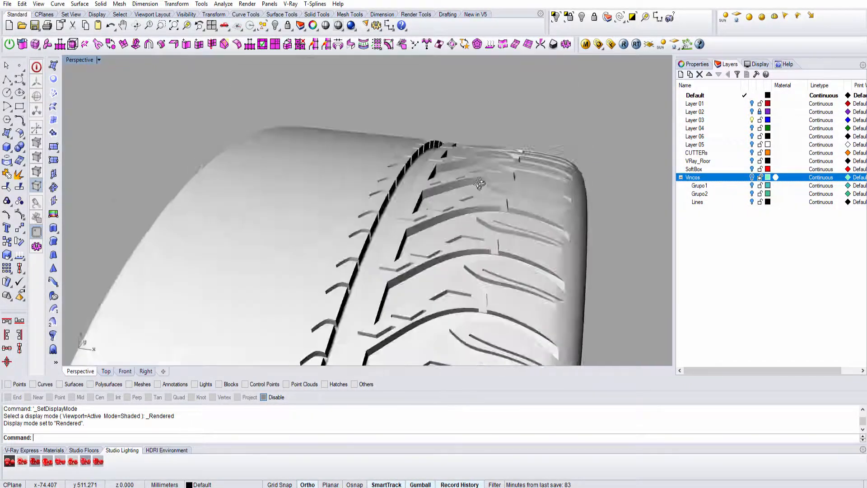
{"action": "scroll", "coordinate": [518, 156], "scroll_direction": "down", "scroll_amount": 6}
{"action": "right_click_drag", "start_coordinate": [498, 197], "coordinate": [470, 113], "text": "shift"}
{"action": "mouse_move", "coordinate": [470, 113]}
{"action": "right_mouse_down"}
{"action": "mouse_move", "coordinate": [285, 155]}
{"action": "mouse_move", "coordinate": [315, 114]}
{"action": "mouse_move", "coordinate": [349, 129]}
{"action": "mouse_move", "coordinate": [373, 110]}
{"action": "mouse_move", "coordinate": [500, 174]}
{"action": "mouse_move", "coordinate": [389, 152]}
{"action": "right_mouse_up"}
{"action": "scroll", "coordinate": [499, 174], "scroll_direction": "up", "scroll_amount": 6}
{"action": "key", "text": "ctrl+alt+s"}
Draw a vertical polyline from the origin (0) up past the tire's top in a wireframe Front view
{"action": "left_click", "coordinate": [389, 152]}
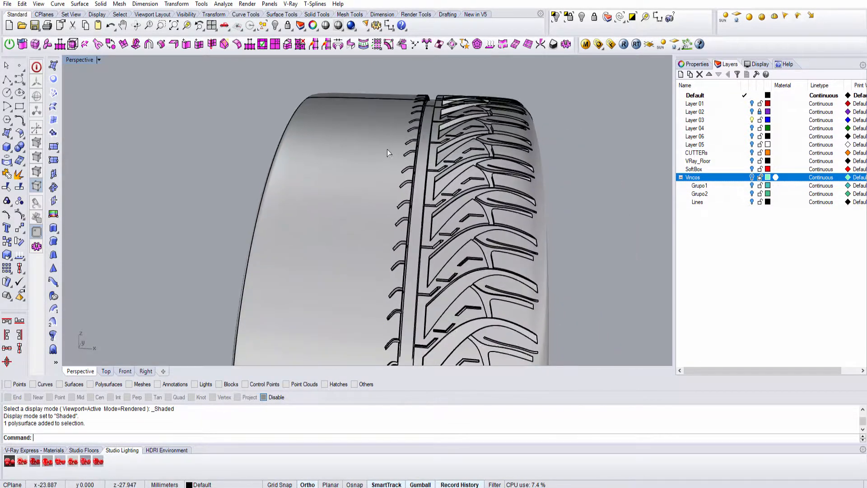
{"action": "key", "text": "ctrl+F3"}
{"action": "key", "text": "ctrl+F2"}
{"action": "scroll", "coordinate": [392, 187], "scroll_direction": "down", "scroll_amount": 6}
{"action": "key", "text": "Escape"}
{"action": "key", "text": "ctrl+alt+w"}
{"action": "scroll", "coordinate": [393, 189], "scroll_direction": "up", "scroll_amount": 5}
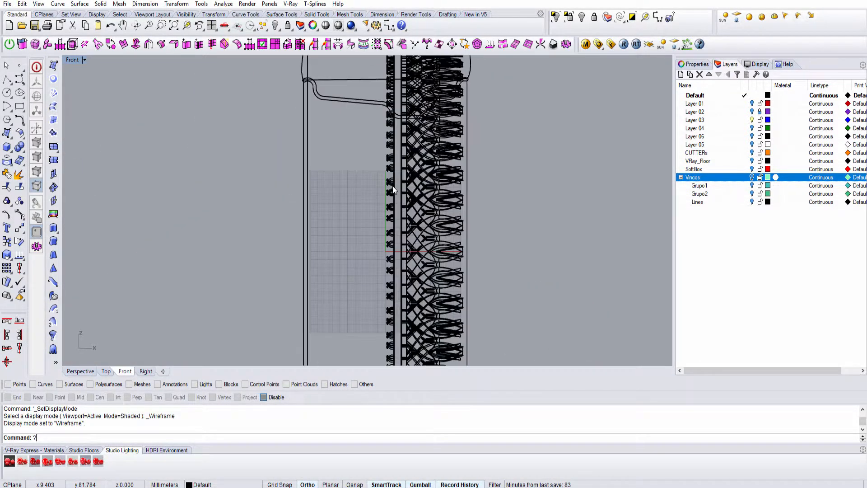
{"action": "left_click", "coordinate": [7, 79]}
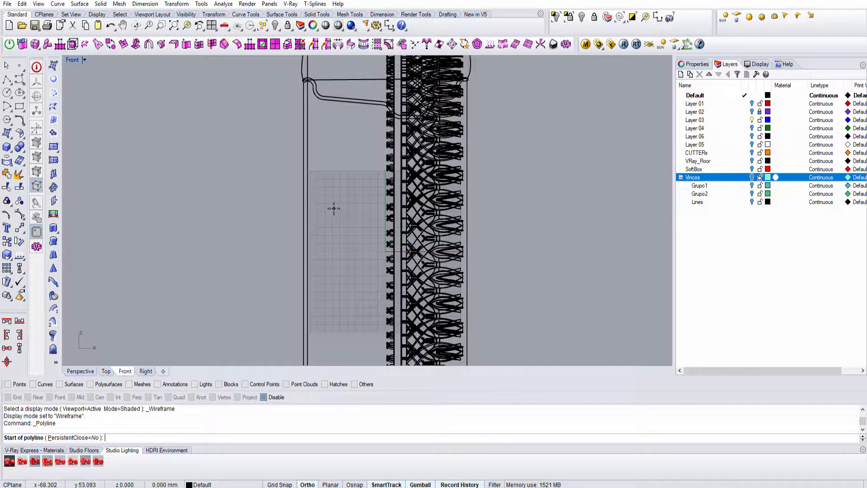
{"action": "type", "text": "0"}
{"action": "key", "text": "Return"}
{"action": "scroll", "coordinate": [367, 70], "scroll_direction": "down", "scroll_amount": 5}
{"action": "left_click", "coordinate": [368, 72]}
{"action": "right_click", "coordinate": [368, 76]}
Move the vertical line down so it crosses the tire's full height
{"action": "left_click", "coordinate": [370, 97]}
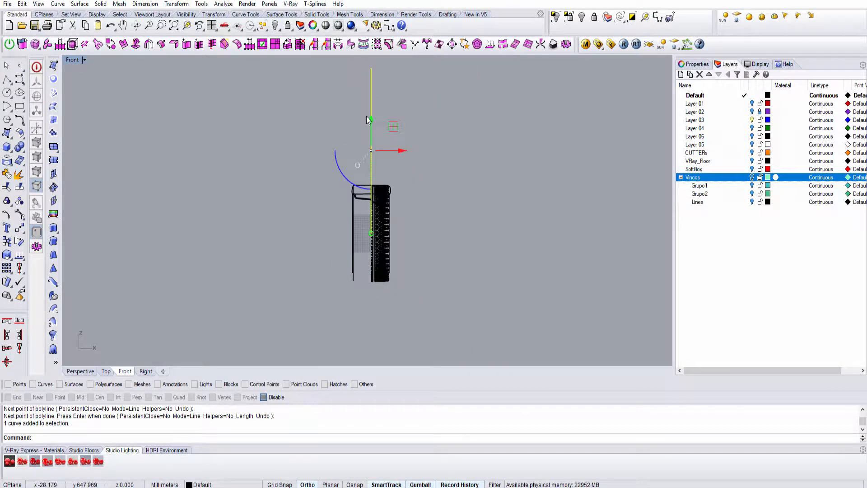
{"action": "left_click_drag", "start_coordinate": [370, 120], "coordinate": [371, 188]}
{"action": "scroll", "coordinate": [374, 191], "scroll_direction": "up", "scroll_amount": 7}
{"action": "key", "text": "Escape"}
Split the tire polysurface in two using the vertical center line as the cutting object
{"action": "type", "text": "Split"}
{"action": "key", "text": "Return"}
{"action": "left_click", "coordinate": [401, 174]}
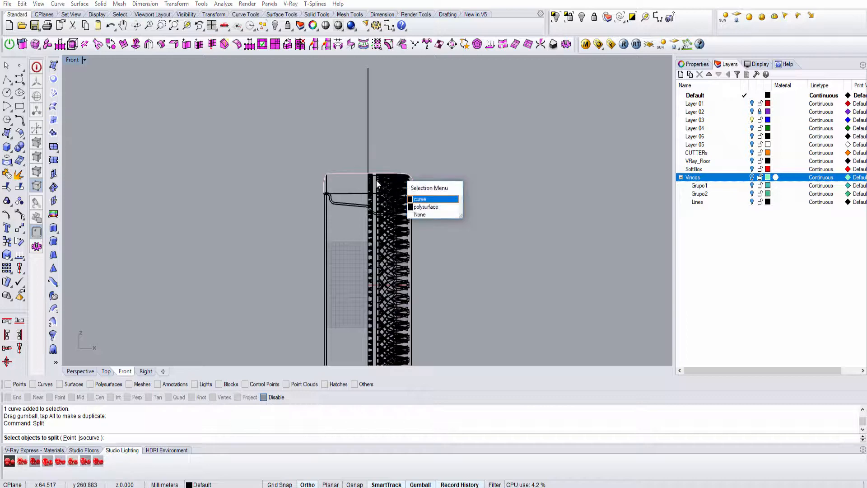
{"action": "left_click", "coordinate": [420, 200]}
{"action": "scroll", "coordinate": [363, 176], "scroll_direction": "up", "scroll_amount": 6}
{"action": "right_click", "coordinate": [365, 175]}
{"action": "left_click", "coordinate": [373, 157]}
{"action": "right_click", "coordinate": [372, 156]}
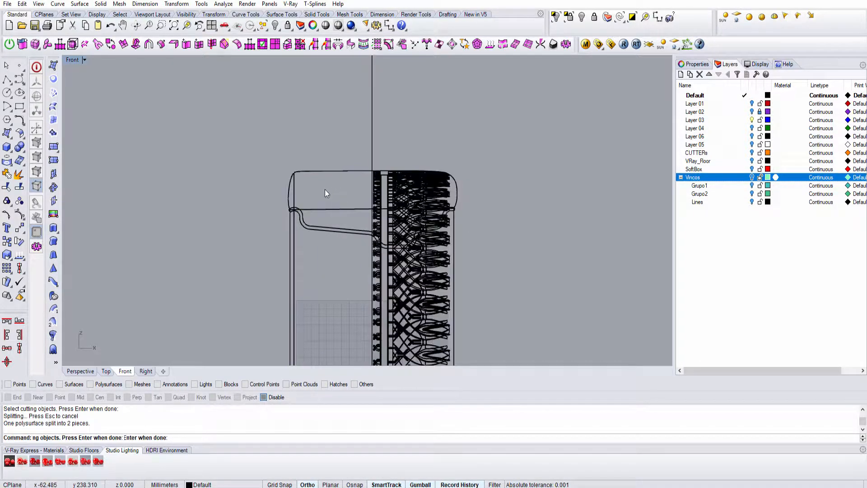
Delete the half of the tire without the full tread pattern, and return to the Perspective view
{"action": "left_click", "coordinate": [293, 192]}
{"action": "key", "text": "Delete"}
{"action": "key", "text": "ctrl+F4"}
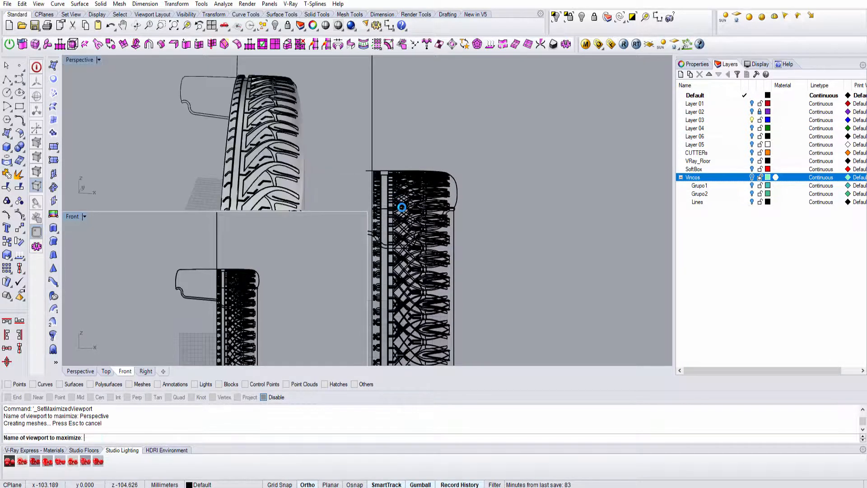
Mirror the treaded half across the tire's center plane to complete the tire, and show it in Rendered display
{"action": "mouse_move", "coordinate": [443, 215]}
{"action": "right_mouse_down"}
{"action": "mouse_move", "coordinate": [513, 213]}
{"action": "mouse_move", "coordinate": [445, 215]}
{"action": "right_mouse_up"}
{"action": "left_click", "coordinate": [445, 215]}
{"action": "right_click_drag", "start_coordinate": [445, 215], "coordinate": [499, 207]}
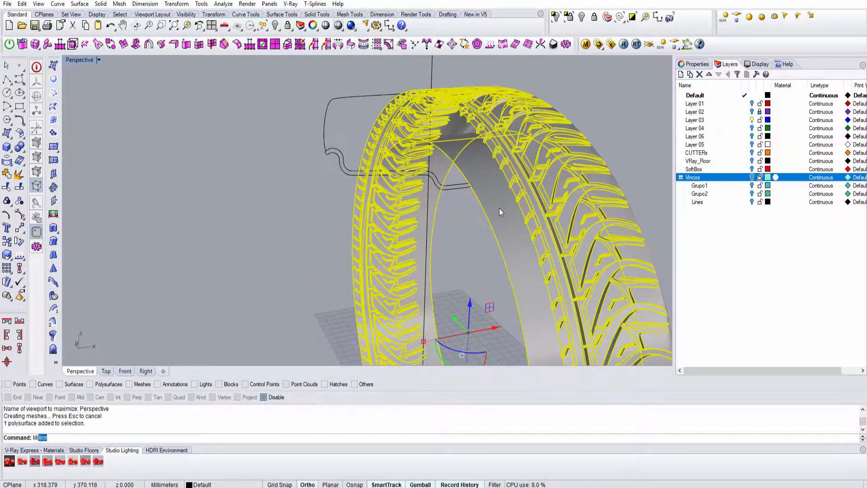
{"action": "key", "text": "ctrl+alt+r"}
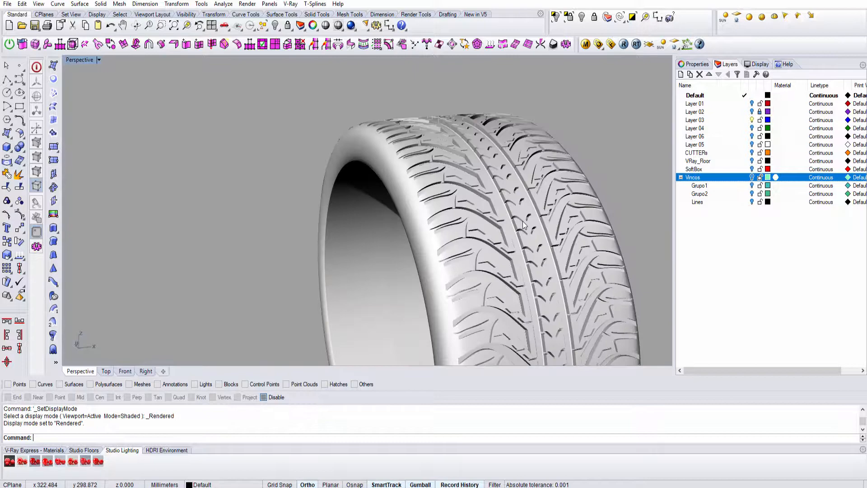
Join the two mirrored tire halves into one polysurface in Shaded display, and clear the selection
{"action": "mouse_move", "coordinate": [523, 224]}
{"action": "right_mouse_down"}
{"action": "mouse_move", "coordinate": [452, 181]}
{"action": "mouse_move", "coordinate": [421, 148]}
{"action": "mouse_move", "coordinate": [423, 167]}
{"action": "mouse_move", "coordinate": [518, 158]}
{"action": "mouse_move", "coordinate": [409, 163]}
{"action": "mouse_move", "coordinate": [410, 187]}
{"action": "right_mouse_up"}
{"action": "key", "text": "ctrl+alt+w"}
{"action": "key", "text": "ctrl+alt+s"}
{"action": "scroll", "coordinate": [410, 184], "scroll_direction": "up", "scroll_amount": 4}
{"action": "left_click", "coordinate": [410, 184]}
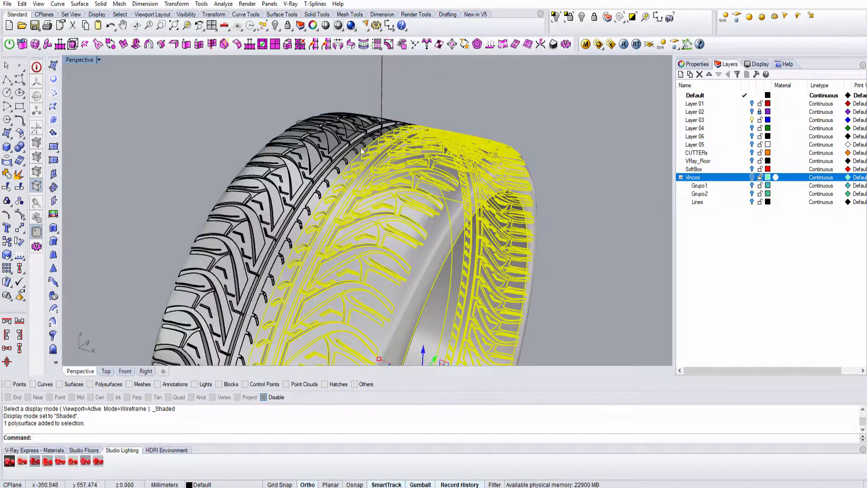
{"action": "left_click", "coordinate": [361, 148], "text": "shift"}
{"action": "key", "text": "ctrl+j"}
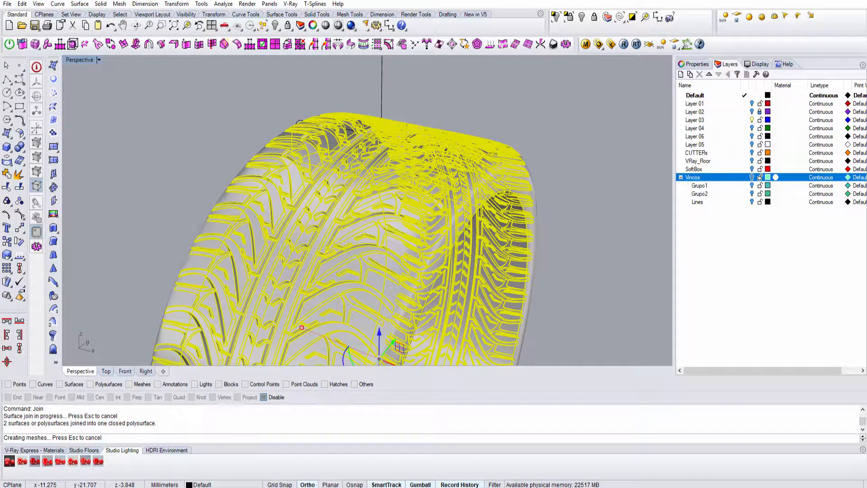
{"action": "right_click_drag", "start_coordinate": [466, 228], "coordinate": [450, 224]}
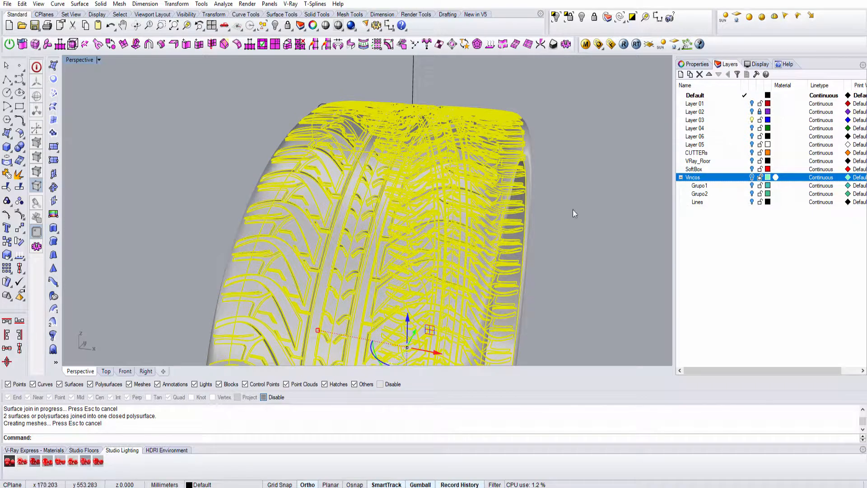
{"action": "left_click", "coordinate": [558, 209]}
Examine the tread, center seam and sidewall of the completed tire from several angles in Shaded and Rendered display
{"action": "scroll", "coordinate": [492, 195], "scroll_direction": "up", "scroll_amount": 3}
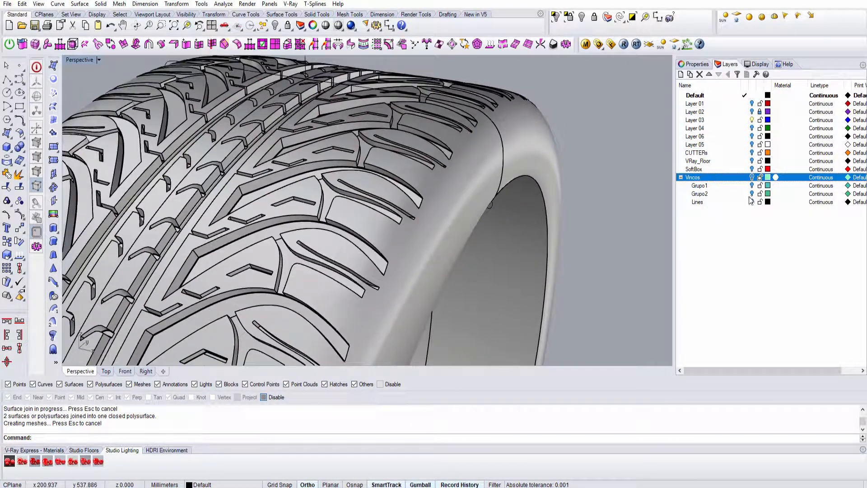
{"action": "right_click_drag", "start_coordinate": [300, 170], "coordinate": [371, 172]}
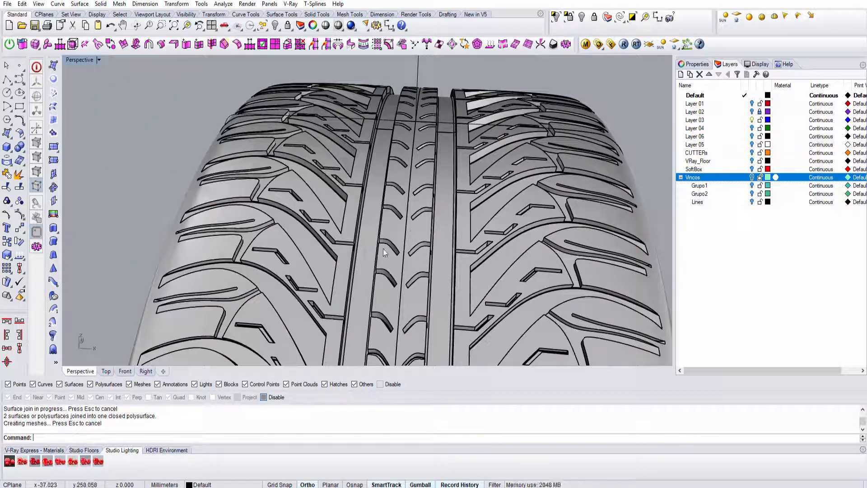
{"action": "scroll", "coordinate": [246, 216], "scroll_direction": "down", "scroll_amount": 3}
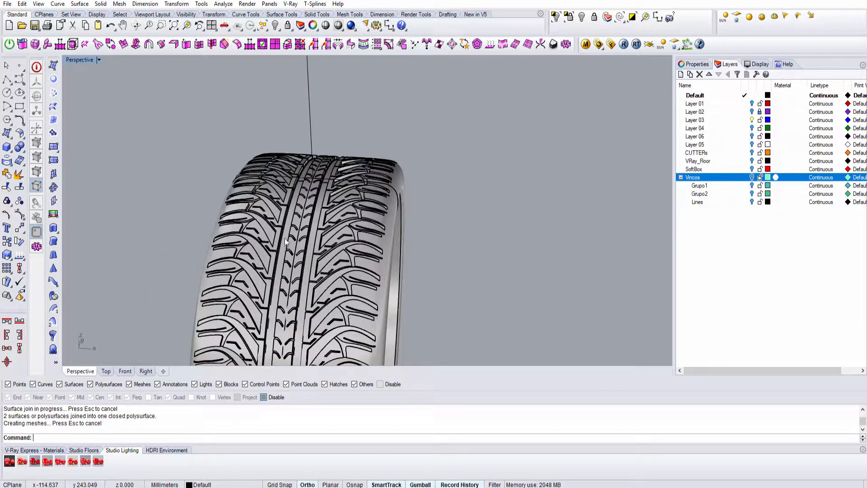
{"action": "right_click_drag", "start_coordinate": [283, 238], "coordinate": [255, 156]}
{"action": "scroll", "coordinate": [255, 154], "scroll_direction": "up", "scroll_amount": 3}
{"action": "key", "text": "ctrl+alt+r"}
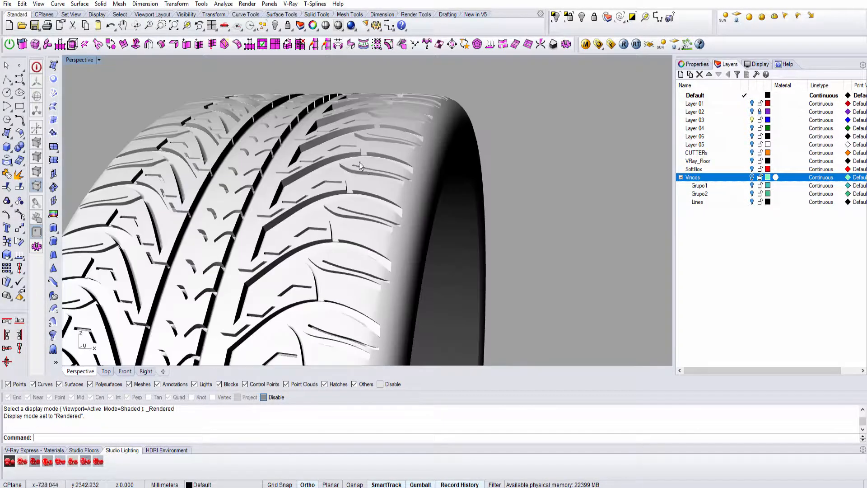
{"action": "mouse_move", "coordinate": [356, 165]}
{"action": "right_mouse_down"}
{"action": "mouse_move", "coordinate": [321, 167]}
{"action": "mouse_move", "coordinate": [320, 201]}
{"action": "mouse_move", "coordinate": [385, 163]}
{"action": "mouse_move", "coordinate": [271, 120]}
{"action": "mouse_move", "coordinate": [277, 170]}
{"action": "mouse_move", "coordinate": [355, 142]}
{"action": "mouse_move", "coordinate": [367, 232]}
{"action": "mouse_move", "coordinate": [323, 188]}
{"action": "right_mouse_up"}
{"action": "scroll", "coordinate": [321, 201], "scroll_direction": "down", "scroll_amount": 3}
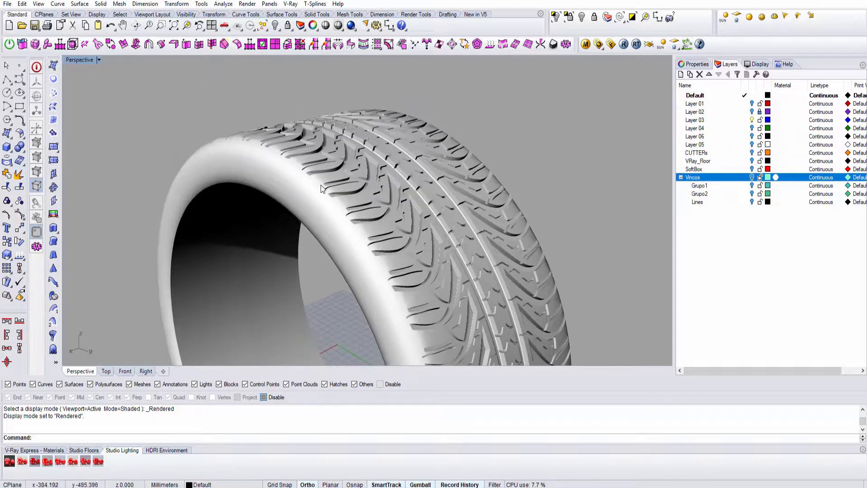
{"action": "scroll", "coordinate": [338, 186], "scroll_direction": "up", "scroll_amount": 3}
{"action": "right_click_drag", "start_coordinate": [384, 196], "coordinate": [411, 200]}
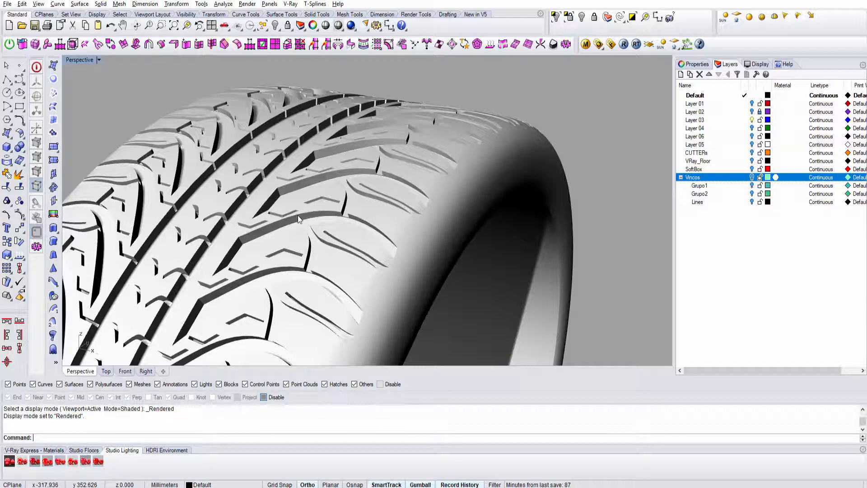
{"action": "right_click_drag", "start_coordinate": [300, 220], "coordinate": [307, 151]}
{"action": "key", "text": "ctrl+alt+s"}
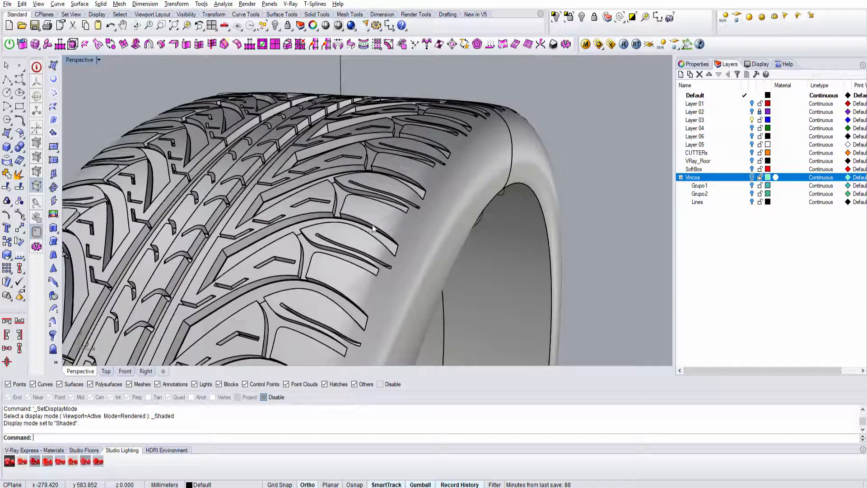
{"action": "mouse_move", "coordinate": [385, 225]}
{"action": "right_mouse_down"}
{"action": "mouse_move", "coordinate": [295, 235]}
{"action": "mouse_move", "coordinate": [440, 209]}
{"action": "mouse_move", "coordinate": [334, 172]}
{"action": "mouse_move", "coordinate": [368, 152]}
{"action": "right_mouse_up"}
{"action": "scroll", "coordinate": [311, 199], "scroll_direction": "down", "scroll_amount": 5}
{"action": "key", "text": "ctrl+alt+r"}
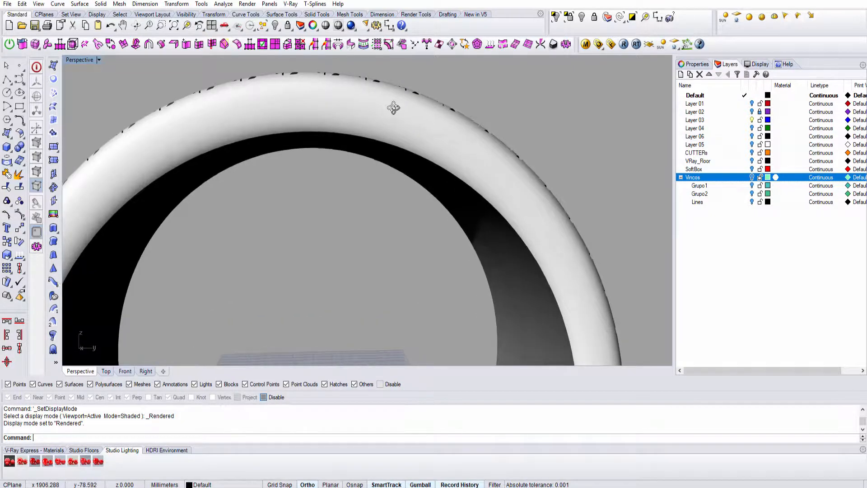
Examine the tire's tread and sidewall in Perspective, and look closely at its shoulder profile in the Front view
{"action": "right_click_drag", "start_coordinate": [393, 109], "coordinate": [333, 112]}
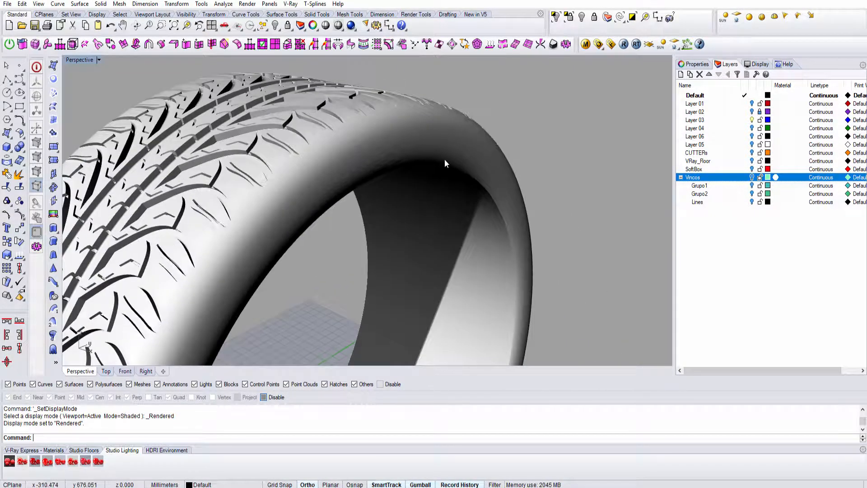
{"action": "right_click_drag", "start_coordinate": [267, 243], "coordinate": [214, 218]}
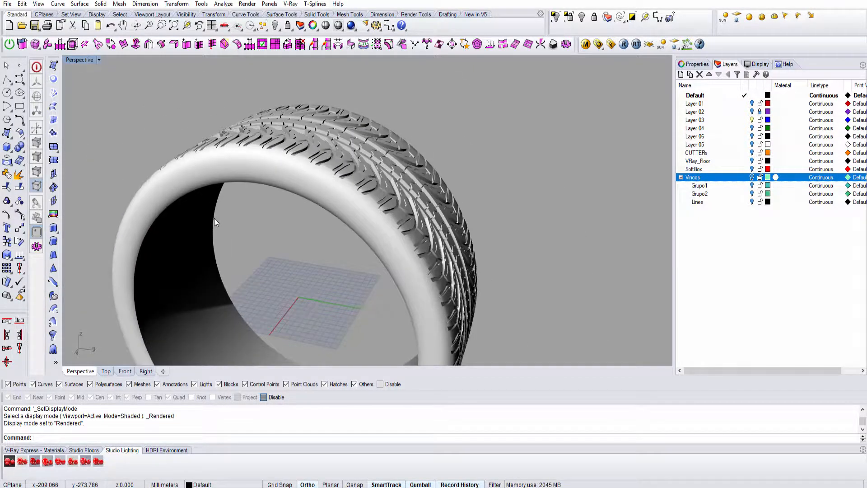
{"action": "key", "text": "ctrl+F2"}
{"action": "scroll", "coordinate": [463, 168], "scroll_direction": "up", "scroll_amount": 5}
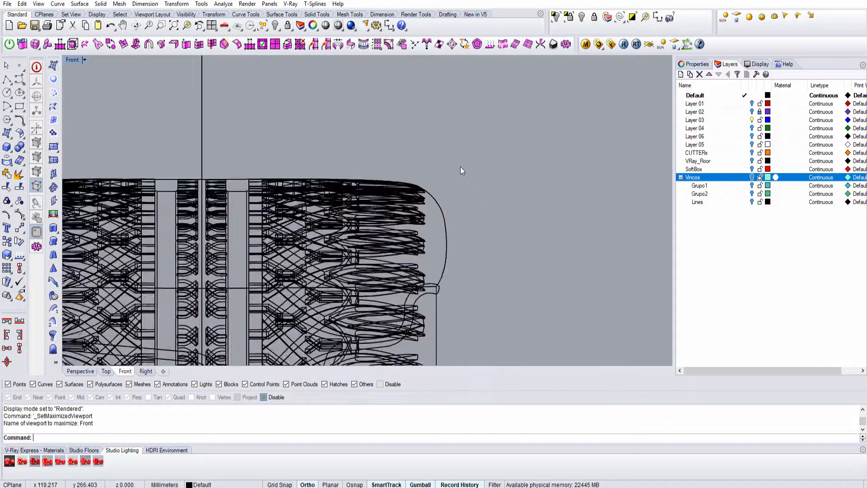
{"action": "scroll", "coordinate": [460, 171], "scroll_direction": "up", "scroll_amount": 3}
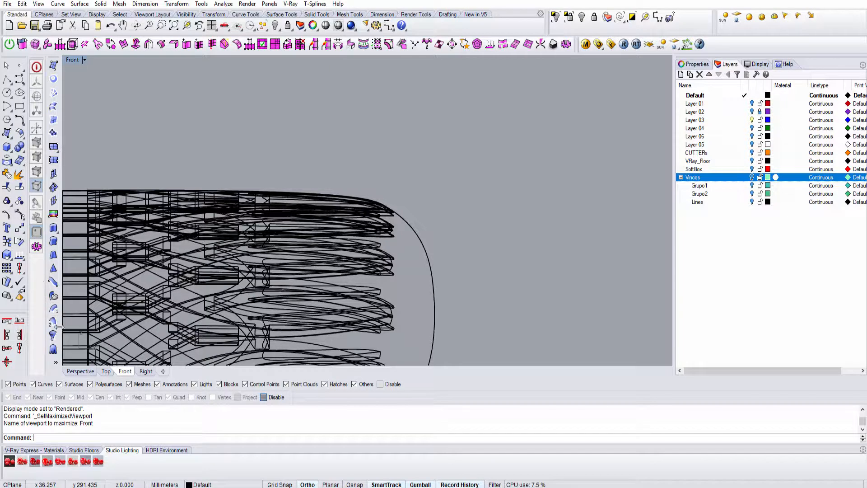
Create a very thin torus centered at the origin in the Right view, with a main radius of about 250 mm
{"action": "left_click", "coordinate": [13, 156]}
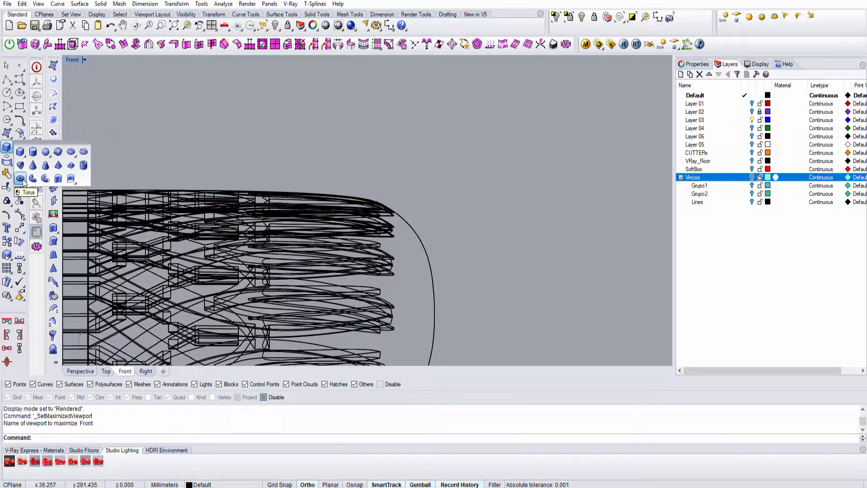
{"action": "left_click", "coordinate": [20, 179]}
{"action": "key", "text": "ctrl+F3"}
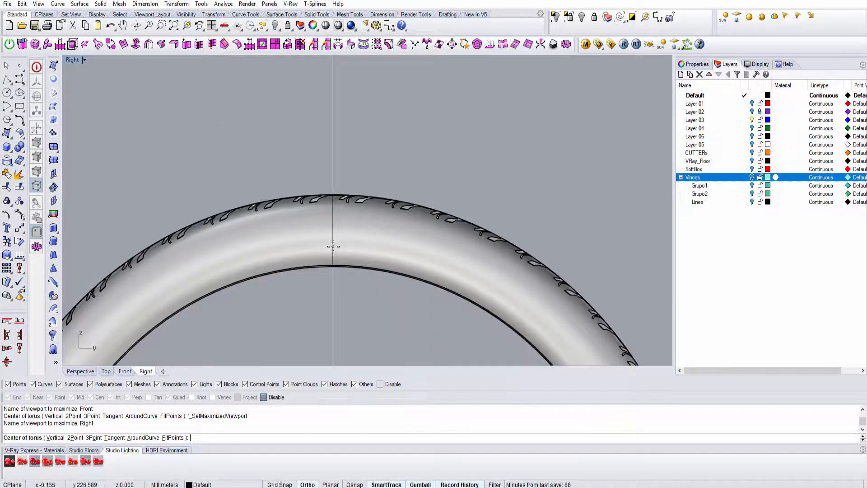
{"action": "scroll", "coordinate": [333, 246], "scroll_direction": "down", "scroll_amount": 1}
{"action": "type", "text": "0"}
{"action": "key", "text": "Return"}
{"action": "scroll", "coordinate": [319, 233], "scroll_direction": "up", "scroll_amount": 5}
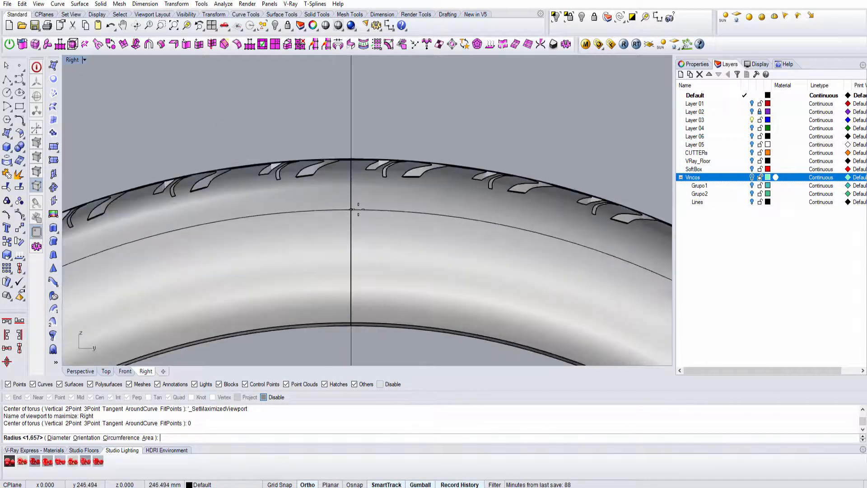
{"action": "scroll", "coordinate": [357, 209], "scroll_direction": "up", "scroll_amount": 1}
{"action": "left_click", "coordinate": [355, 209]}
{"action": "scroll", "coordinate": [348, 199], "scroll_direction": "up", "scroll_amount": 4}
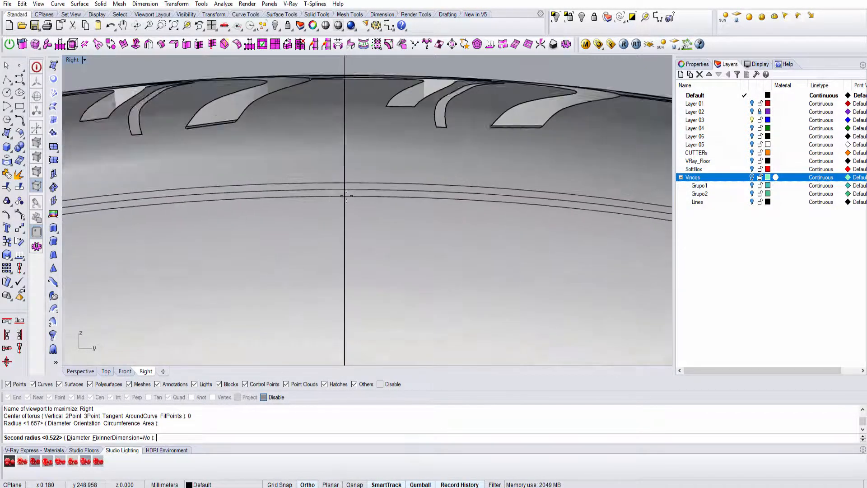
{"action": "scroll", "coordinate": [347, 195], "scroll_direction": "up", "scroll_amount": 3}
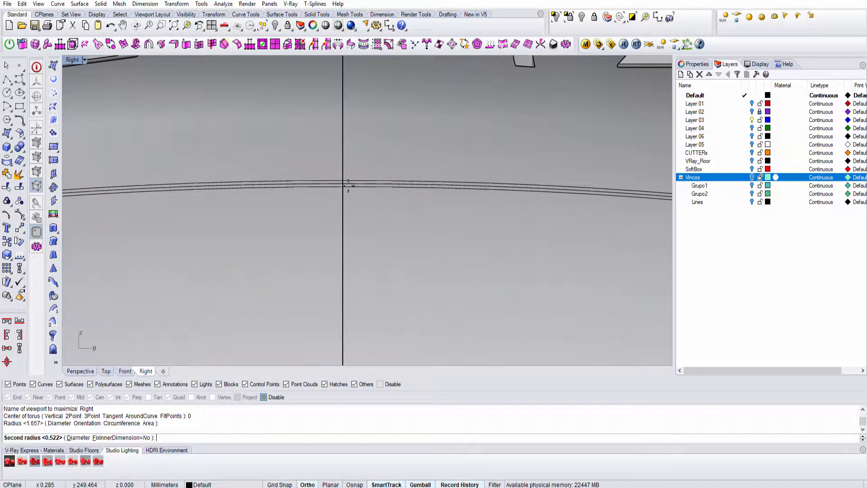
{"action": "left_click", "coordinate": [348, 186]}
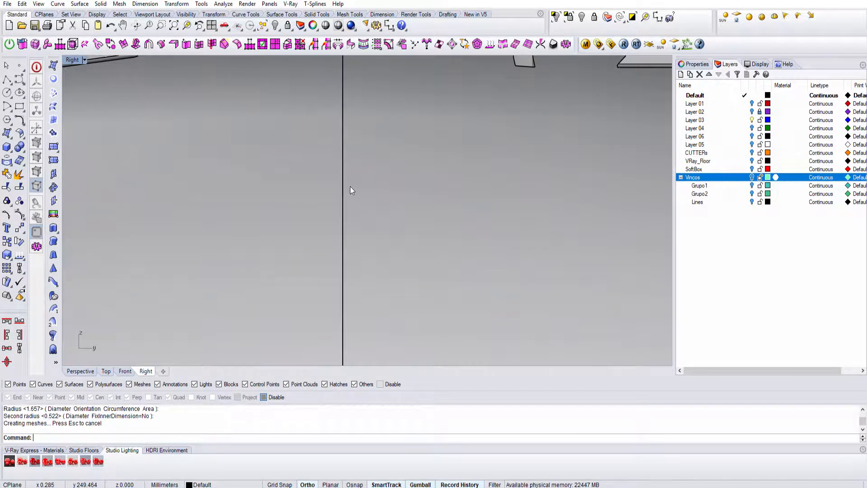
{"action": "scroll", "coordinate": [351, 186], "scroll_direction": "down", "scroll_amount": 5}
{"action": "scroll", "coordinate": [349, 188], "scroll_direction": "down", "scroll_amount": 3}
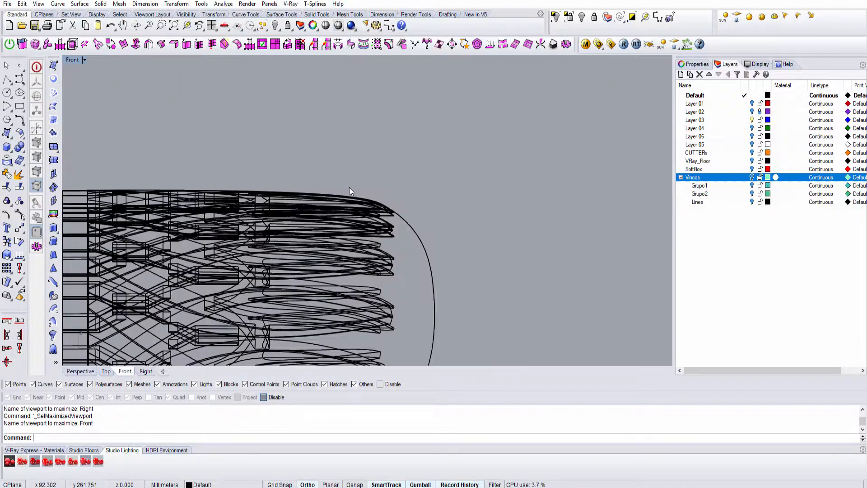
Pick the torus surface on the tire's center line in the Front view, and hide the tire polysurface
{"action": "key", "text": "ctrl+F2"}
{"action": "scroll", "coordinate": [243, 254], "scroll_direction": "up", "scroll_amount": 6}
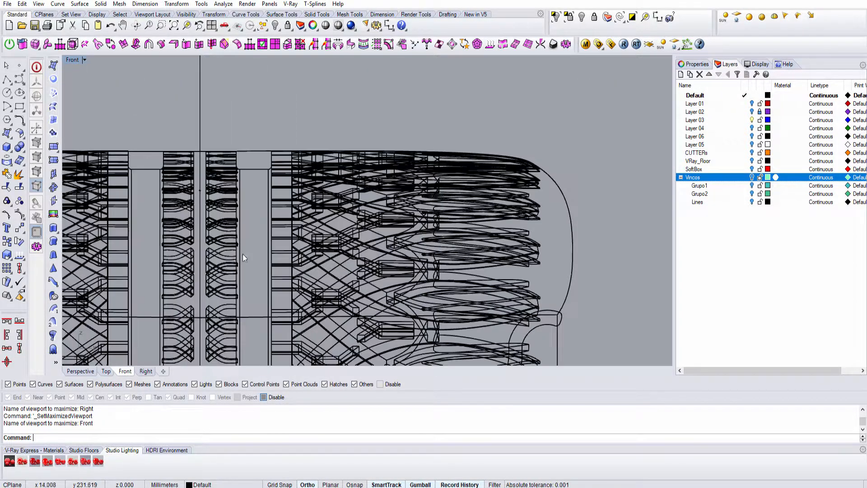
{"action": "scroll", "coordinate": [180, 115], "scroll_direction": "down", "scroll_amount": 5}
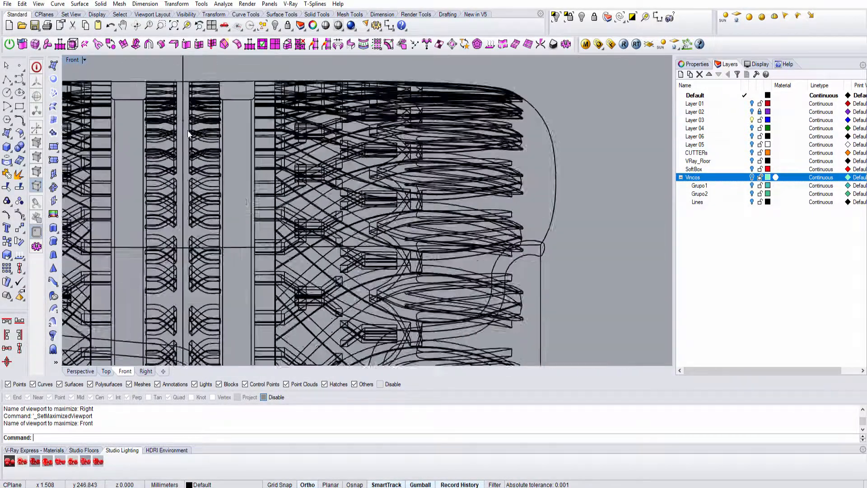
{"action": "scroll", "coordinate": [191, 128], "scroll_direction": "up", "scroll_amount": 7}
{"action": "left_click", "coordinate": [202, 142]}
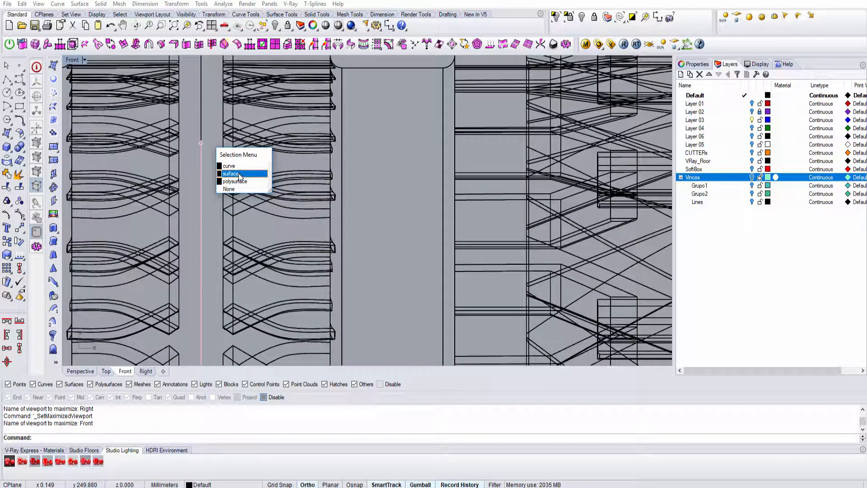
{"action": "left_click", "coordinate": [238, 174]}
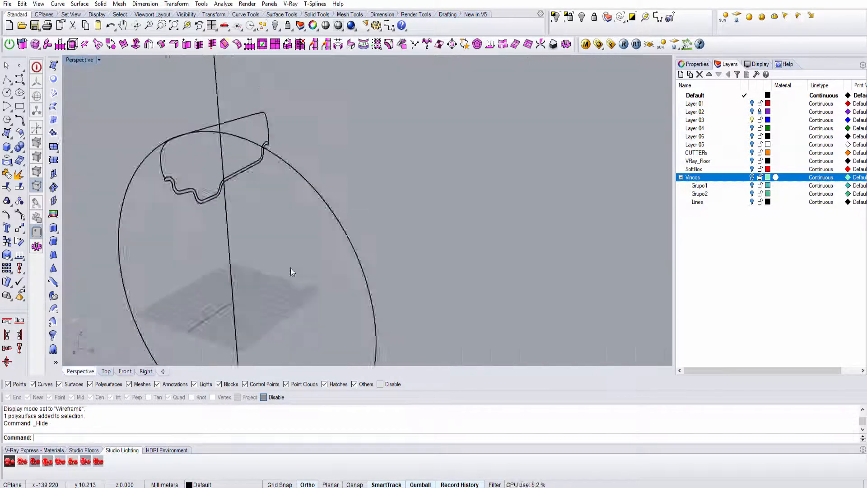
Select the isolated torus ring in the Perspective view, checking its thickness in Rendered and Shaded display
{"action": "scroll", "coordinate": [291, 268], "scroll_direction": "up", "scroll_amount": 6}
{"action": "key", "text": "ctrl+alt+s"}
{"action": "scroll", "coordinate": [453, 221], "scroll_direction": "up", "scroll_amount": 4}
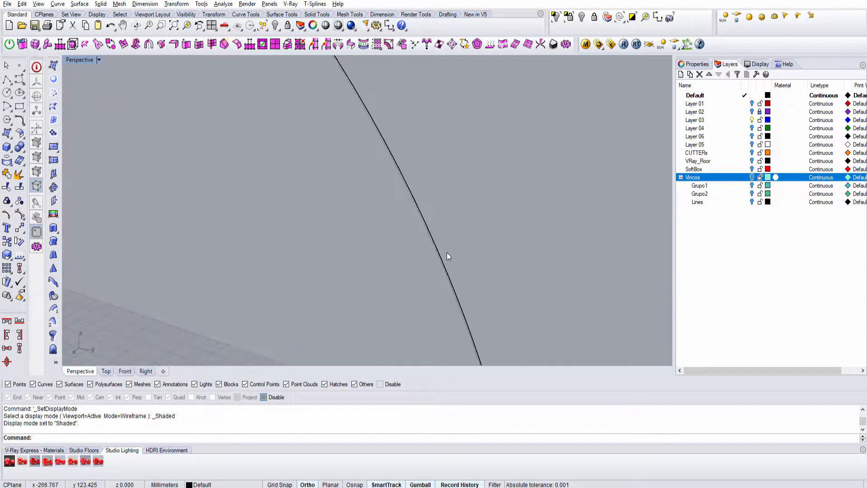
{"action": "scroll", "coordinate": [446, 253], "scroll_direction": "up", "scroll_amount": 2}
{"action": "key", "text": "ctrl+alt+r"}
{"action": "scroll", "coordinate": [440, 258], "scroll_direction": "up", "scroll_amount": 5}
{"action": "left_click", "coordinate": [424, 266]}
{"action": "key", "text": "ctrl+alt+s"}
{"action": "scroll", "coordinate": [500, 145], "scroll_direction": "down", "scroll_amount": 6}
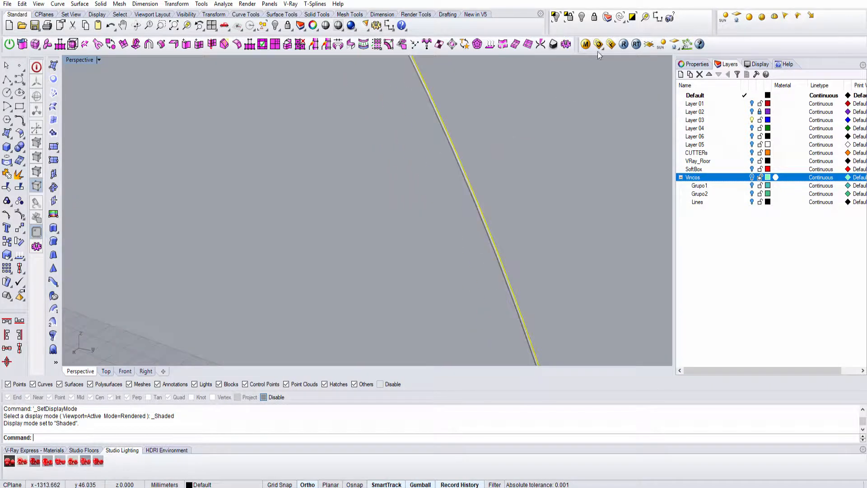
Show the hidden tire, move the torus ring sideways out beyond the tire's sidewall, and clear the selection
{"action": "left_click", "coordinate": [583, 17]}
{"action": "scroll", "coordinate": [459, 181], "scroll_direction": "down", "scroll_amount": 5}
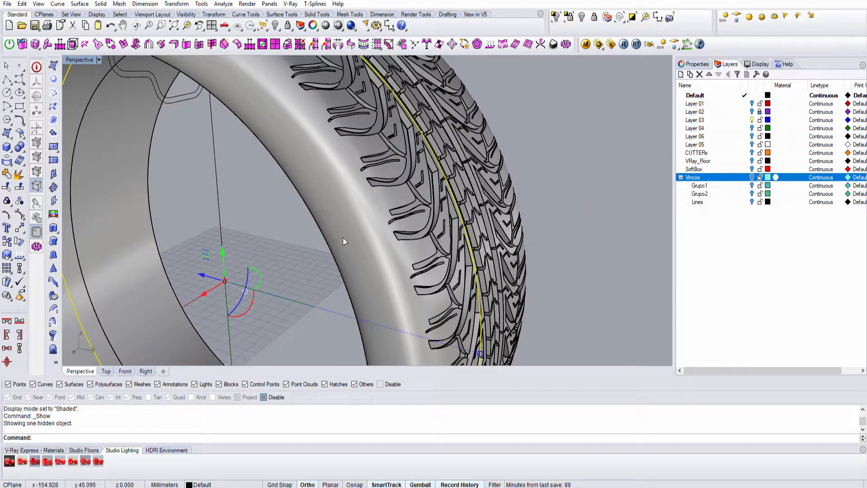
{"action": "scroll", "coordinate": [343, 237], "scroll_direction": "up", "scroll_amount": 2}
{"action": "left_click_drag", "start_coordinate": [252, 240], "coordinate": [228, 250]}
{"action": "left_click_drag", "start_coordinate": [154, 278], "coordinate": [135, 288]}
{"action": "key", "text": "Escape"}
Move the torus ring horizontally in the Front view so that it sits against the tire's outer sidewall
{"action": "right_click_drag", "start_coordinate": [253, 247], "coordinate": [458, 217]}
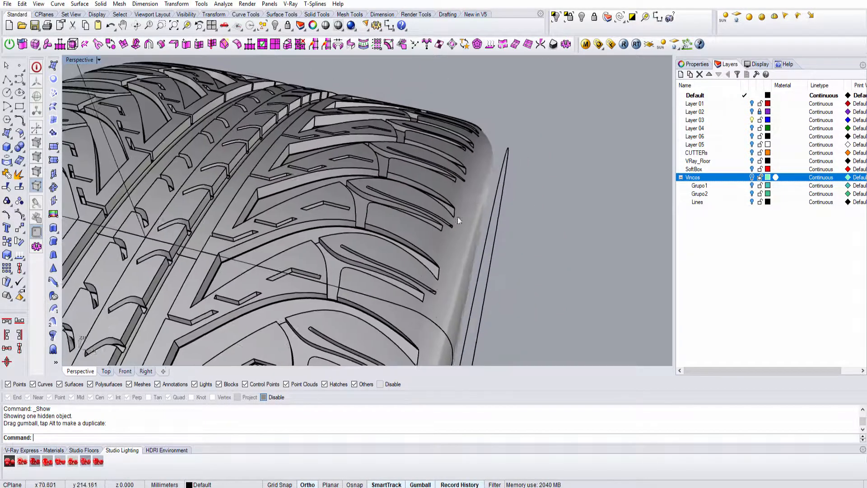
{"action": "scroll", "coordinate": [457, 217], "scroll_direction": "up", "scroll_amount": 5}
{"action": "left_click", "coordinate": [521, 155]}
{"action": "key", "text": "ctrl+F2"}
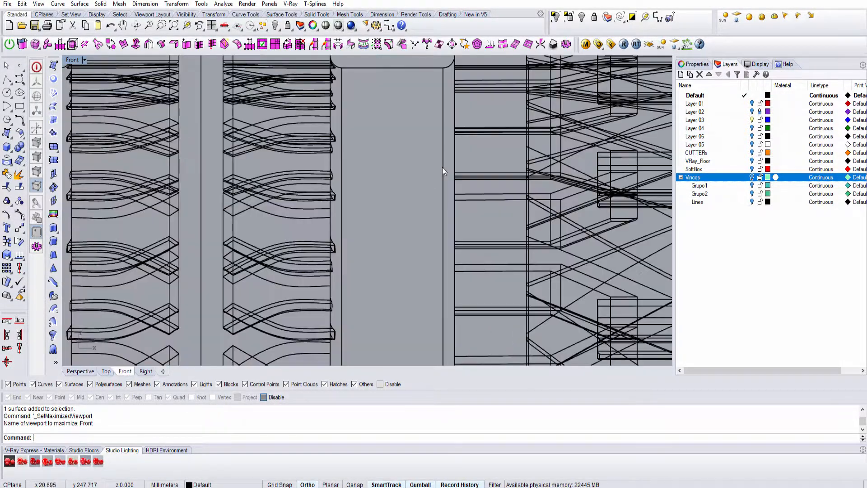
{"action": "scroll", "coordinate": [427, 166], "scroll_direction": "down", "scroll_amount": 4}
{"action": "scroll", "coordinate": [423, 185], "scroll_direction": "up", "scroll_amount": 6}
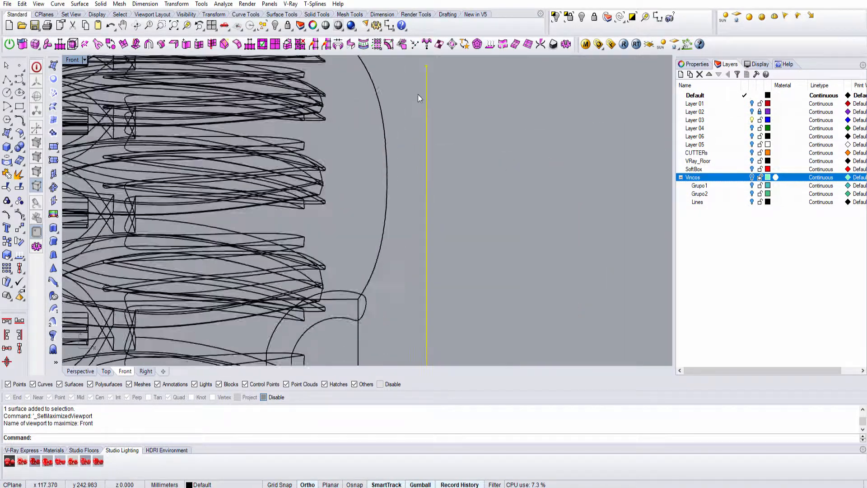
{"action": "left_click_drag", "start_coordinate": [520, 173], "coordinate": [344, 173]}
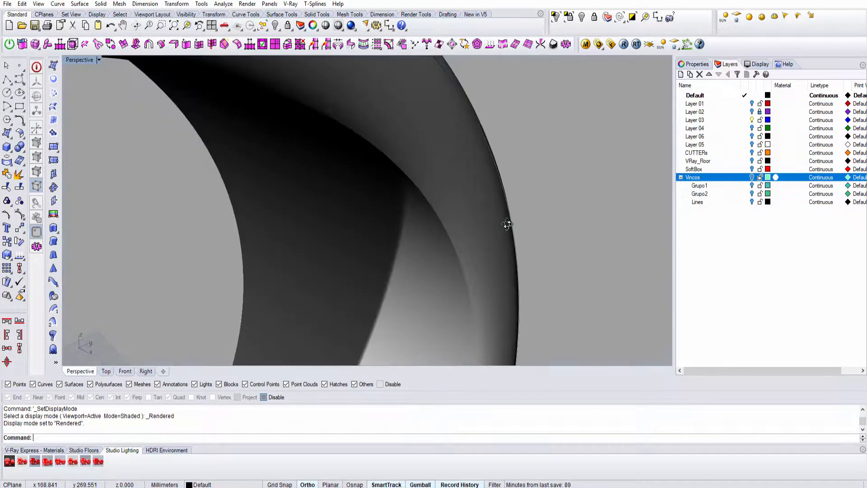
Examine the thin torus ring along the tire's sidewall from several angles in Rendered display
{"action": "right_click_drag", "start_coordinate": [508, 224], "coordinate": [482, 224]}
{"action": "scroll", "coordinate": [480, 224], "scroll_direction": "down", "scroll_amount": 3}
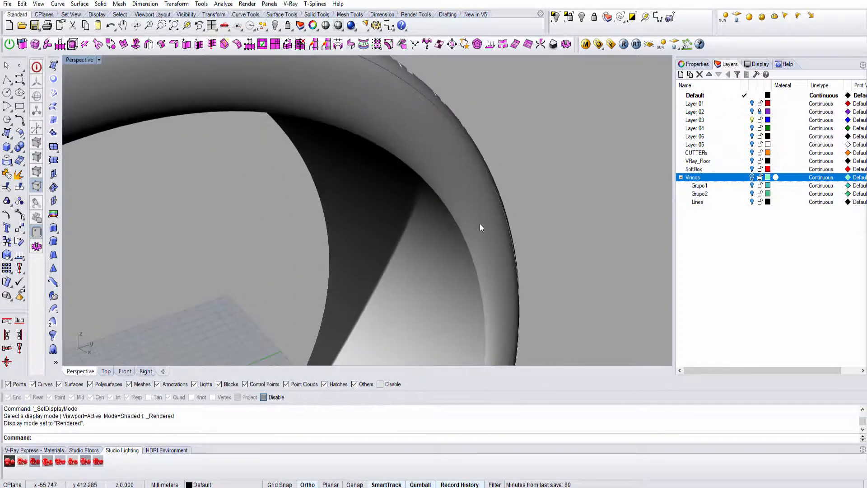
{"action": "right_click_drag", "start_coordinate": [385, 209], "coordinate": [341, 183]}
{"action": "scroll", "coordinate": [382, 64], "scroll_direction": "up", "scroll_amount": 3}
{"action": "right_click_drag", "start_coordinate": [254, 126], "coordinate": [290, 136]}
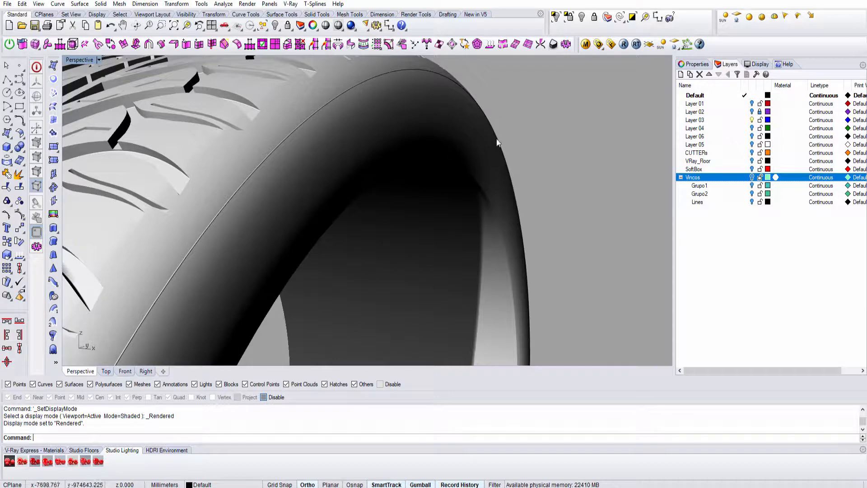
{"action": "scroll", "coordinate": [497, 139], "scroll_direction": "down", "scroll_amount": 5}
{"action": "right_click_drag", "start_coordinate": [450, 216], "coordinate": [371, 176]}
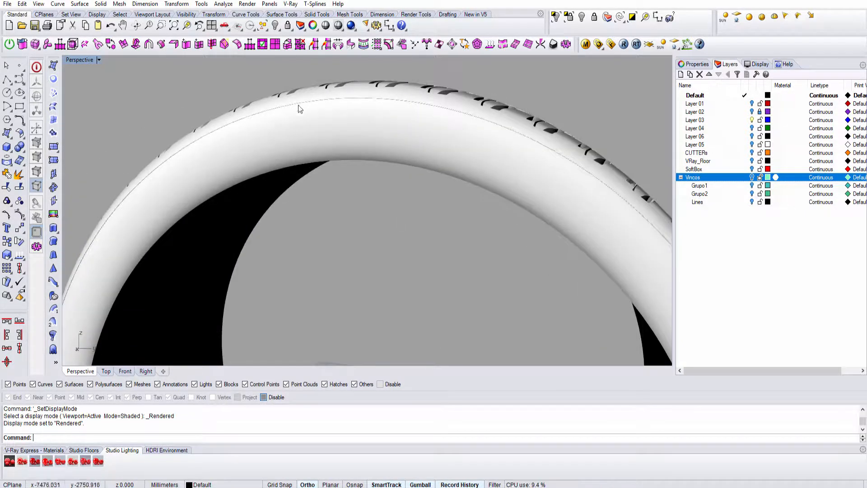
{"action": "right_click_drag", "start_coordinate": [29, 236], "coordinate": [53, 239]}
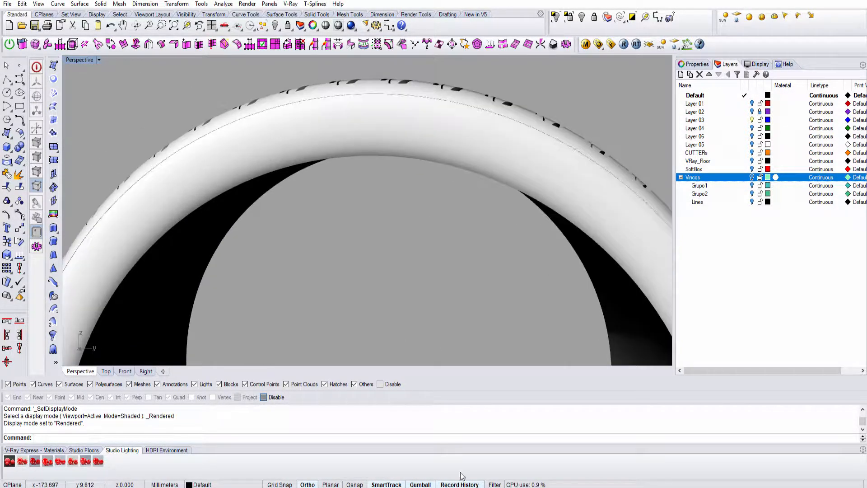
Compare the modelled sidewall with the lettering on the tire reference photo in IrfanView, and return to the Rhino model
{"action": "left_click", "coordinate": [461, 487]}
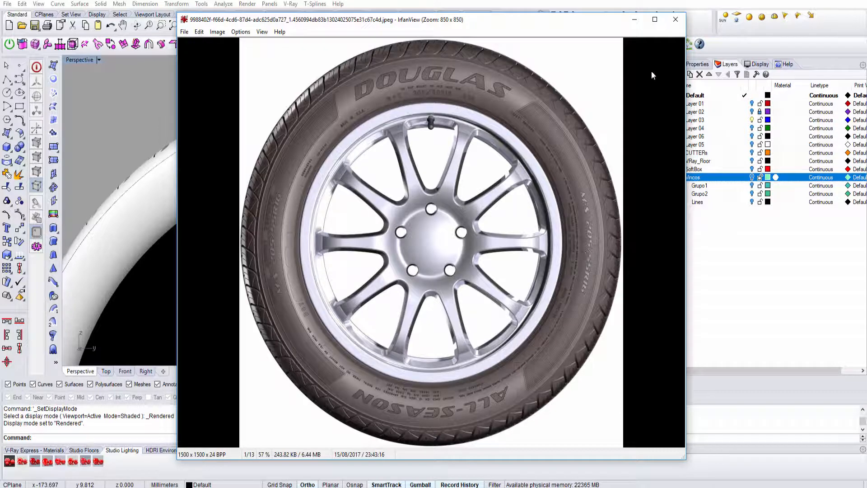
{"action": "left_click", "coordinate": [635, 20]}
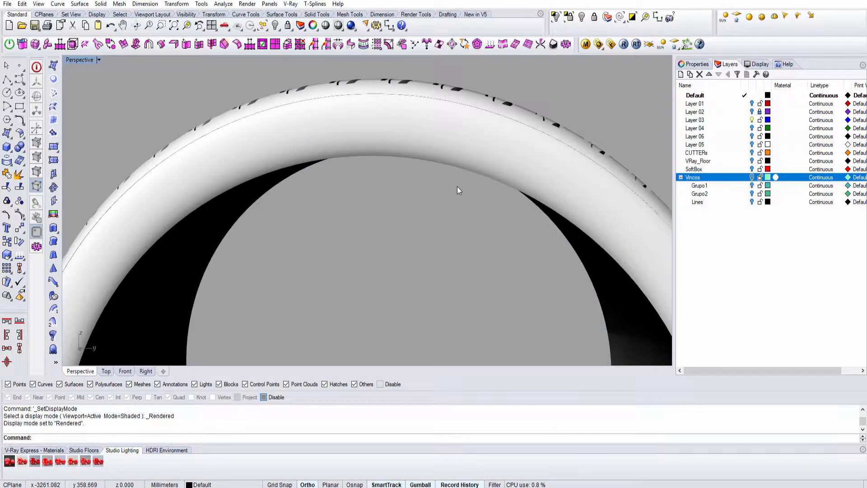
{"action": "right_click_drag", "start_coordinate": [387, 264], "coordinate": [404, 261]}
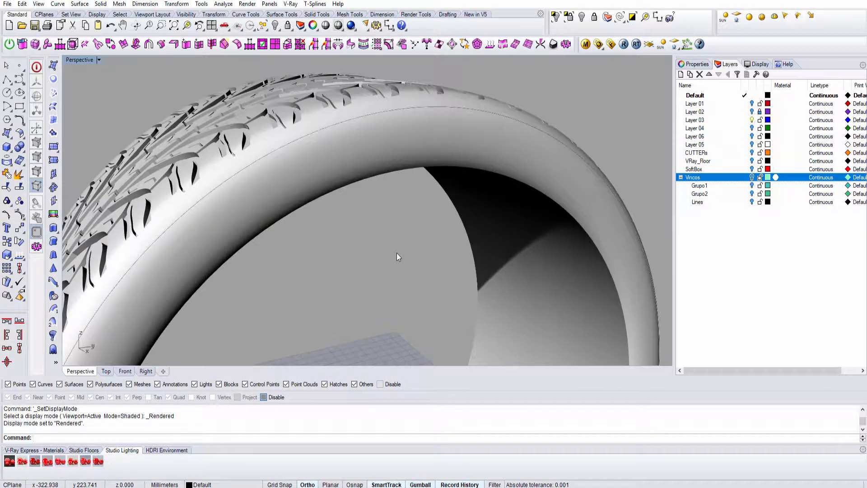
{"action": "right_click_drag", "start_coordinate": [417, 228], "coordinate": [403, 213]}
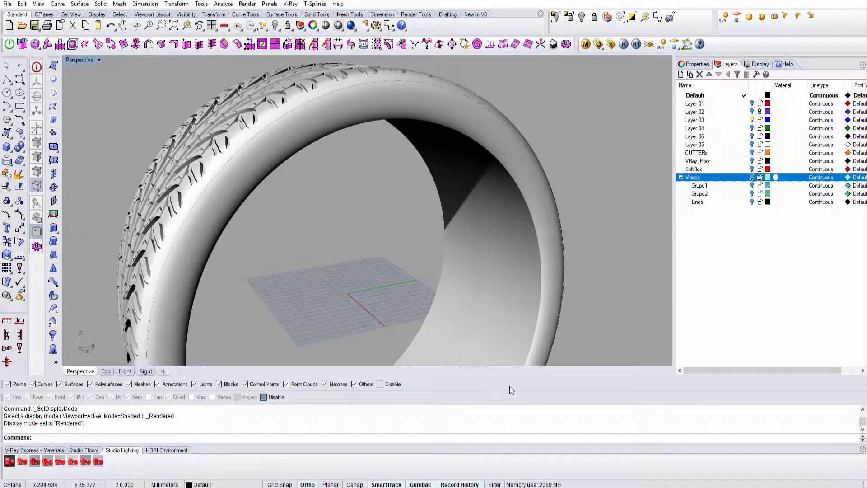
{"action": "right_click_drag", "start_coordinate": [470, 252], "coordinate": [319, 99]}
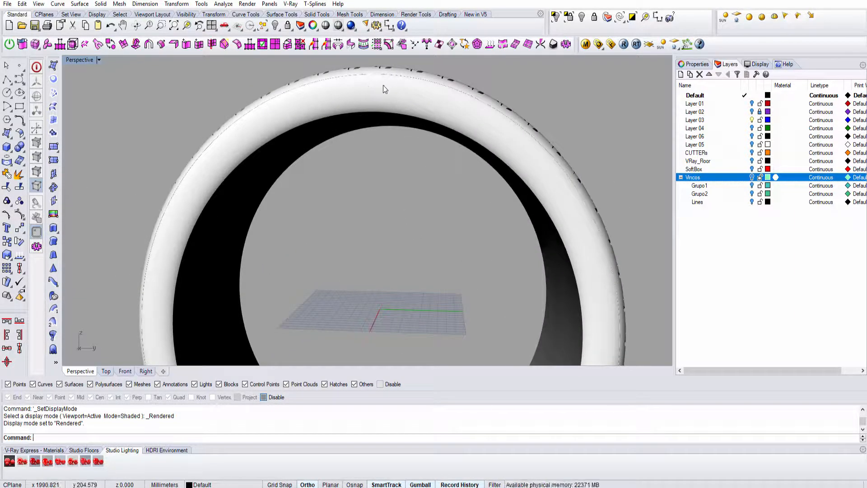
{"action": "key", "text": "alt+Tab"}
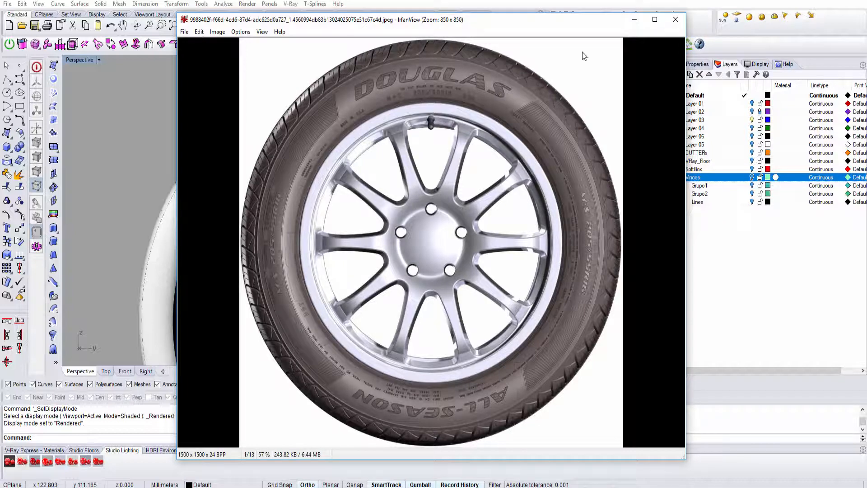
{"action": "left_click", "coordinate": [634, 20]}
Draw a circle centered at the origin in the Right view, running along the sidewall between the inner edge and the torus ring
{"action": "key", "text": "ctrl+F2"}
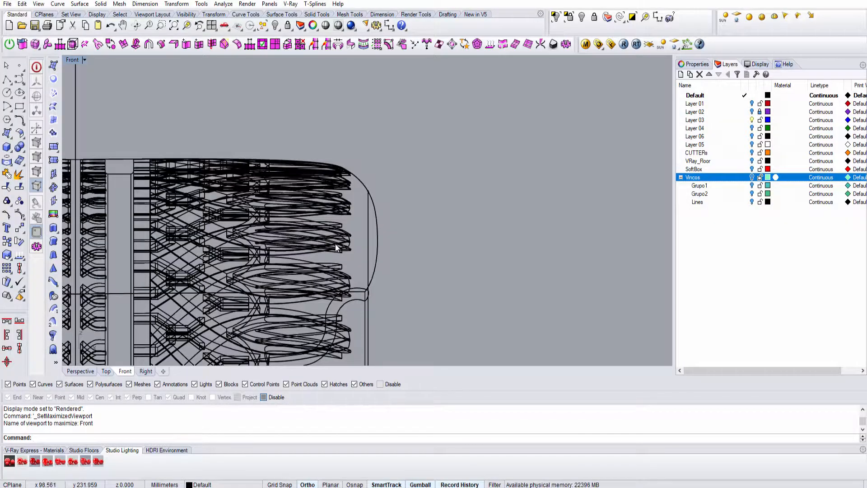
{"action": "key", "text": "ctrl+F3"}
{"action": "scroll", "coordinate": [375, 288], "scroll_direction": "down", "scroll_amount": 10}
{"action": "right_click_drag", "start_coordinate": [374, 288], "coordinate": [340, 69]}
{"action": "left_click", "coordinate": [6, 93]}
{"action": "type", "text": "0"}
{"action": "key", "text": "Return"}
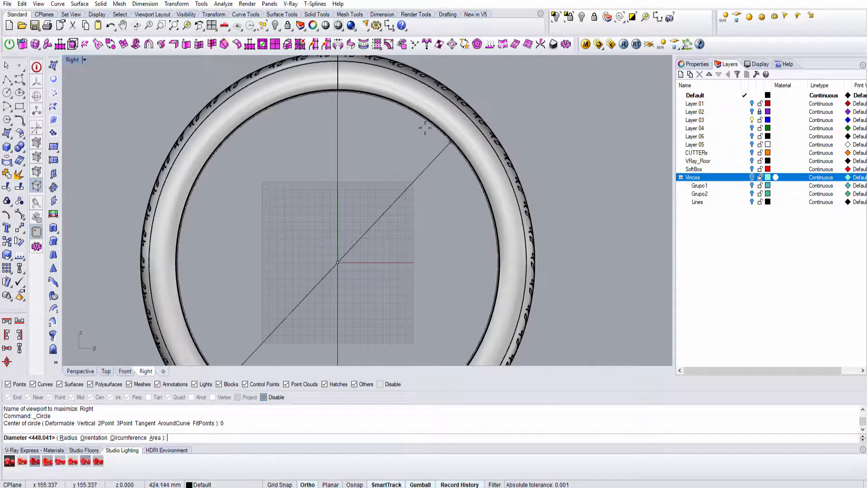
{"action": "left_click", "coordinate": [458, 137]}
Show the Right view in Wireframe and begin a solid text object reading "Rhino 3D1"
{"action": "key", "text": "ctrl+alt+w"}
{"action": "left_click", "coordinate": [262, 102]}
{"action": "scroll", "coordinate": [246, 96], "scroll_direction": "up", "scroll_amount": 6}
{"action": "right_click_drag", "start_coordinate": [247, 96], "coordinate": [247, 147]}
{"action": "left_click", "coordinate": [7, 228]}
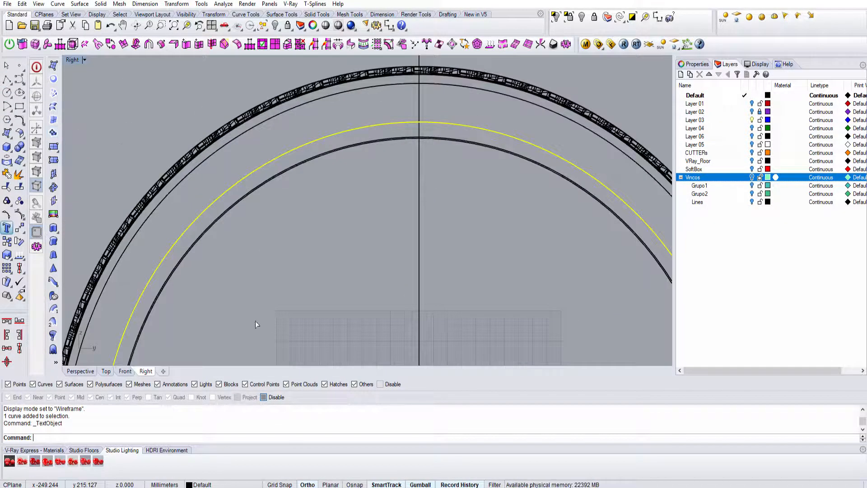
{"action": "type", "text": "Rhino 3D1"}
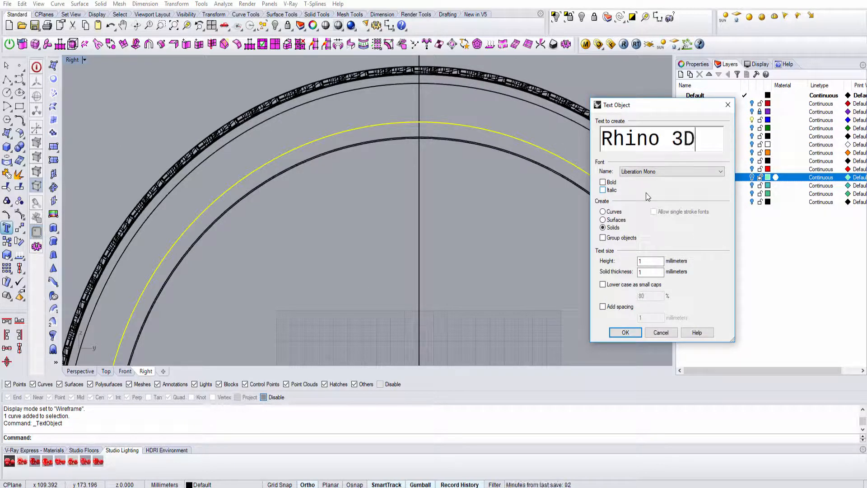
Preview several fonts, including Magna Carta, Linux Libertine G and Garamond, for the "Rhino 3D1" text
{"action": "left_click", "coordinate": [642, 172]}
{"action": "left_click", "coordinate": [690, 295]}
{"action": "left_click", "coordinate": [674, 172]}
{"action": "scroll", "coordinate": [668, 219], "scroll_direction": "up", "scroll_amount": 10}
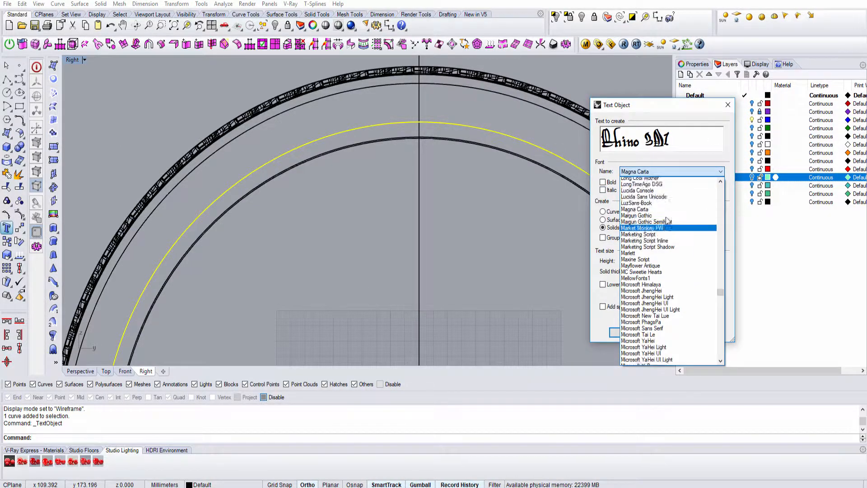
{"action": "left_click", "coordinate": [653, 272]}
{"action": "left_click", "coordinate": [663, 172]}
{"action": "left_click", "coordinate": [665, 199]}
{"action": "left_click", "coordinate": [665, 172]}
{"action": "left_click", "coordinate": [661, 252]}
{"action": "left_click", "coordinate": [659, 171]}
{"action": "left_click", "coordinate": [650, 240]}
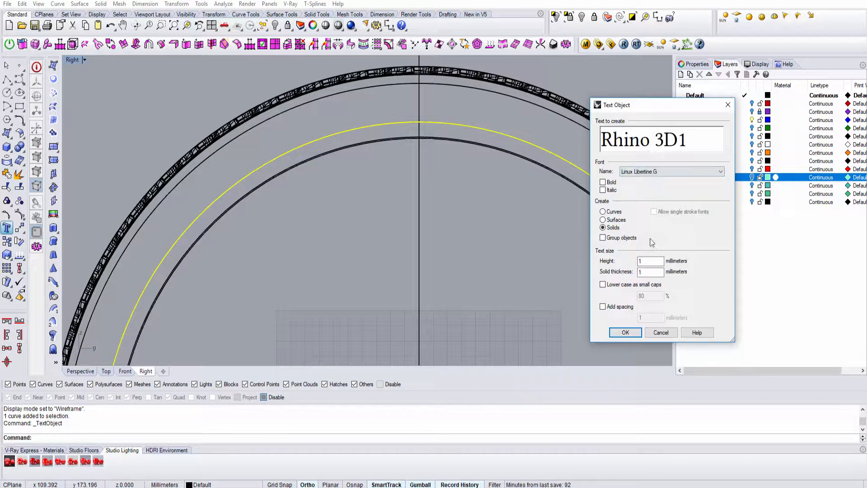
{"action": "left_click", "coordinate": [668, 172]}
{"action": "left_click_drag", "start_coordinate": [722, 291], "coordinate": [722, 252]}
{"action": "left_click", "coordinate": [678, 275]}
Give the text a plain bold sans-serif font and place the solid lettering inside the tire, above the grid
{"action": "left_click", "coordinate": [674, 174]}
{"action": "scroll", "coordinate": [682, 264], "scroll_direction": "up", "scroll_amount": 20}
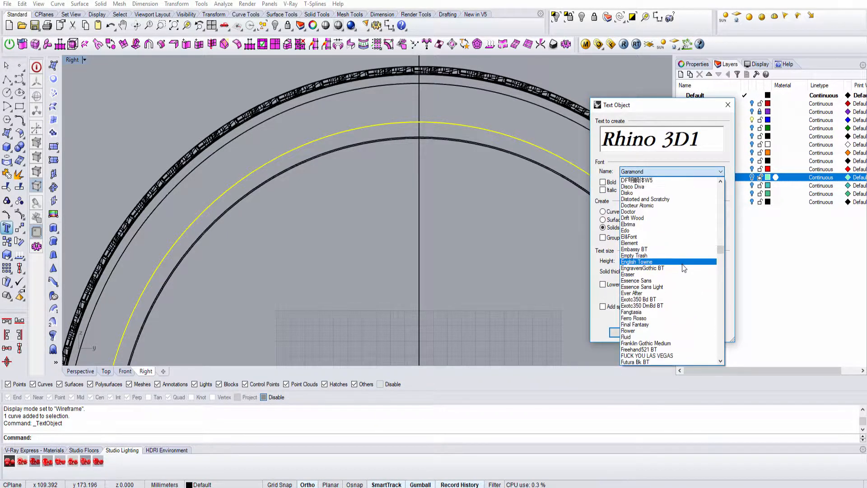
{"action": "scroll", "coordinate": [660, 234], "scroll_direction": "up", "scroll_amount": 8}
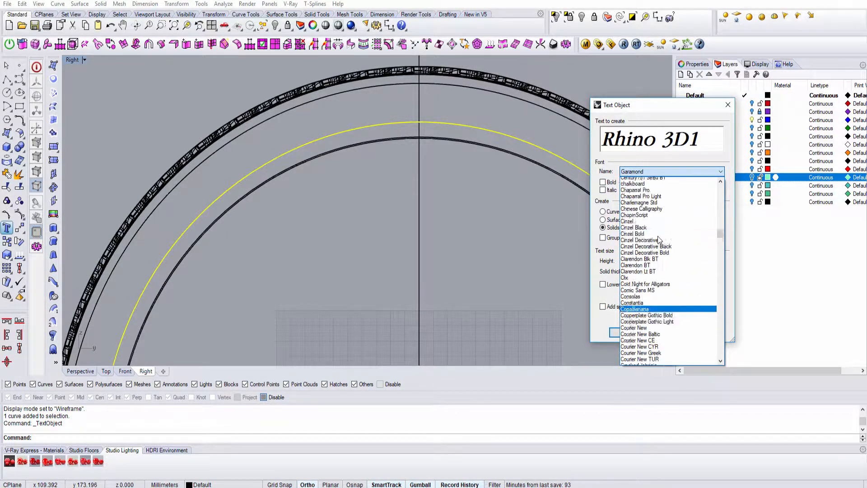
{"action": "left_click", "coordinate": [656, 211]}
{"action": "left_click", "coordinate": [604, 183]}
{"action": "left_click", "coordinate": [624, 332]}
{"action": "left_click", "coordinate": [372, 273]}
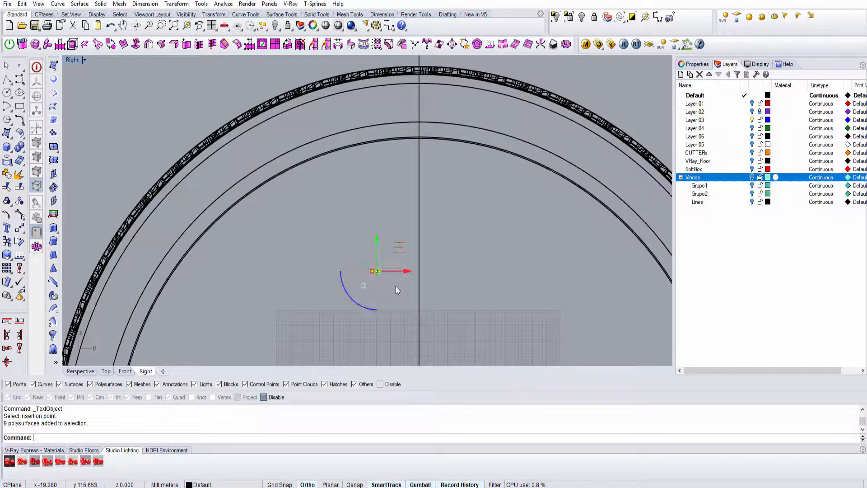
Enlarge the solid lettering uniformly and shift it up and sideways to the tire's vertical centerline
{"action": "left_click_drag", "start_coordinate": [361, 271], "coordinate": [315, 272], "text": "shift"}
{"action": "left_click_drag", "start_coordinate": [400, 248], "coordinate": [448, 221]}
{"action": "key", "text": "Escape"}
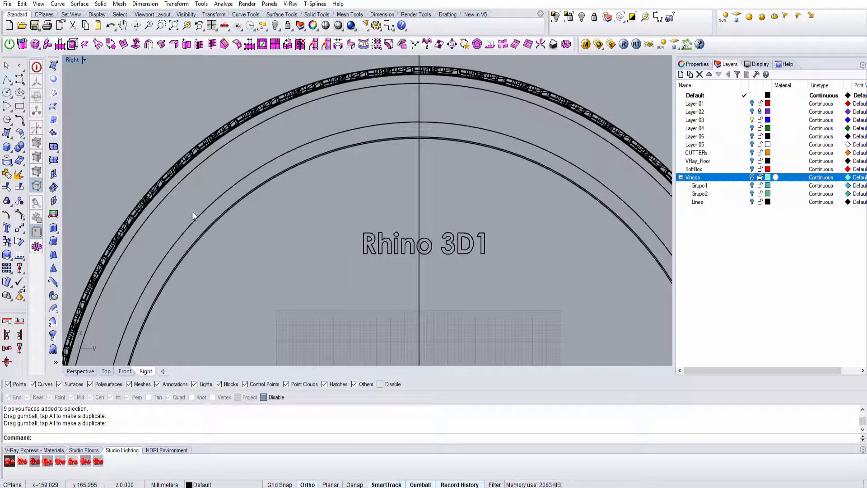
Measure the length of the guide circle on the sidewall
{"action": "type", "text": "Lenght"}
{"action": "key", "text": "Return"}
{"action": "key", "text": "Return"}
{"action": "key", "text": "Escape"}
{"action": "type", "text": "Length"}
{"action": "key", "text": "Return"}
{"action": "left_click", "coordinate": [232, 188]}
{"action": "key", "text": "Return"}
{"action": "scroll", "coordinate": [289, 228], "scroll_direction": "down", "scroll_amount": 2}
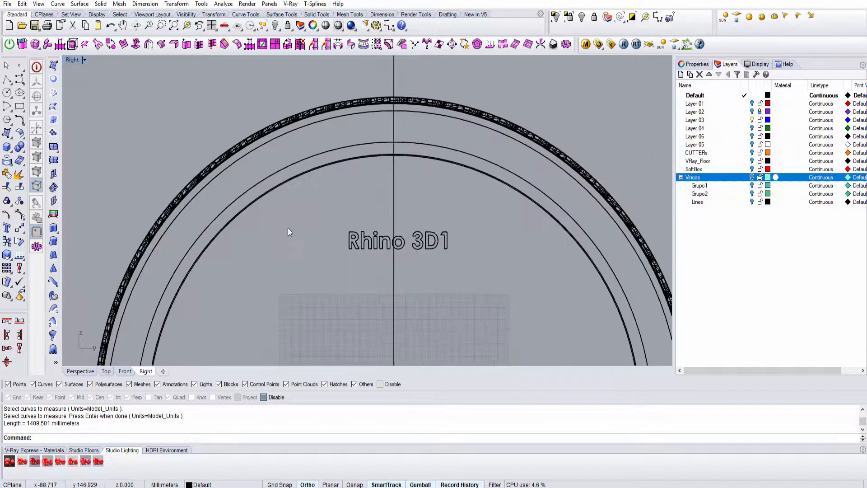
Draw a horizontal straight line 1409 mm long beneath the lettering as the base curve
{"action": "right_click_drag", "start_coordinate": [288, 227], "coordinate": [279, 177]}
{"action": "left_click", "coordinate": [7, 80]}
{"action": "left_click", "coordinate": [248, 256]}
{"action": "type", "text": "1409"}
{"action": "key", "text": "Return"}
{"action": "scroll", "coordinate": [478, 256], "scroll_direction": "down", "scroll_amount": 17}
{"action": "left_click", "coordinate": [456, 266]}
{"action": "key", "text": "Return"}
{"action": "scroll", "coordinate": [338, 270], "scroll_direction": "up", "scroll_amount": 14}
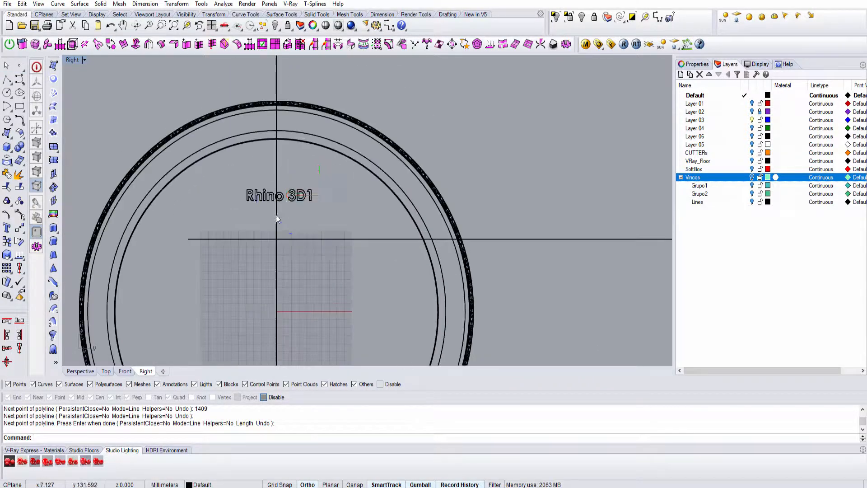
Move the solid lettering down so that it rests on the horizontal base line
{"action": "left_click", "coordinate": [277, 196]}
{"action": "scroll", "coordinate": [274, 188], "scroll_direction": "up", "scroll_amount": 4}
{"action": "left_click_drag", "start_coordinate": [287, 191], "coordinate": [273, 246]}
Flow the solid lettering from the horizontal base line onto the guide circle with Copy=Yes
{"action": "type", "text": "Flow"}
{"action": "key", "text": "Return"}
{"action": "left_click", "coordinate": [270, 256]}
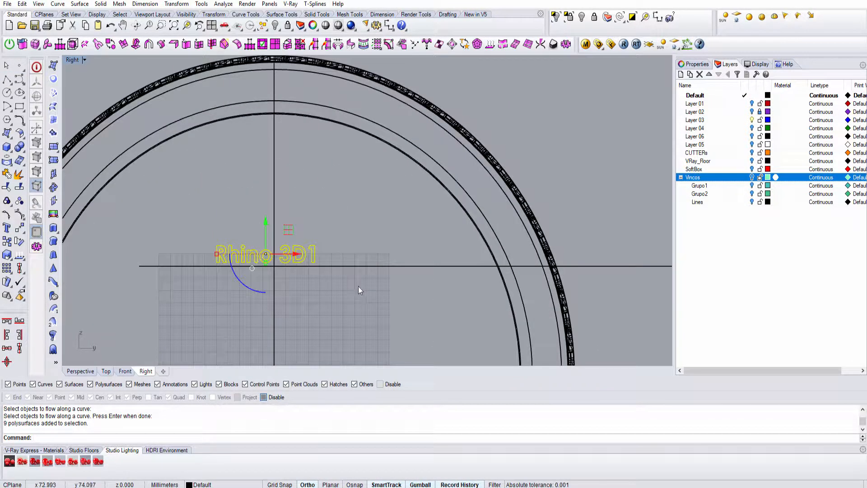
{"action": "key", "text": "Escape"}
{"action": "key", "text": "Return"}
{"action": "left_click", "coordinate": [286, 255]}
{"action": "key", "text": "Return"}
{"action": "left_click", "coordinate": [350, 266]}
{"action": "left_click", "coordinate": [377, 123]}
{"action": "scroll", "coordinate": [378, 137], "scroll_direction": "down", "scroll_amount": 4}
Flip the solid source text horizontally and vertically below the base line so the curved copy reads upright
{"action": "left_click", "coordinate": [329, 217]}
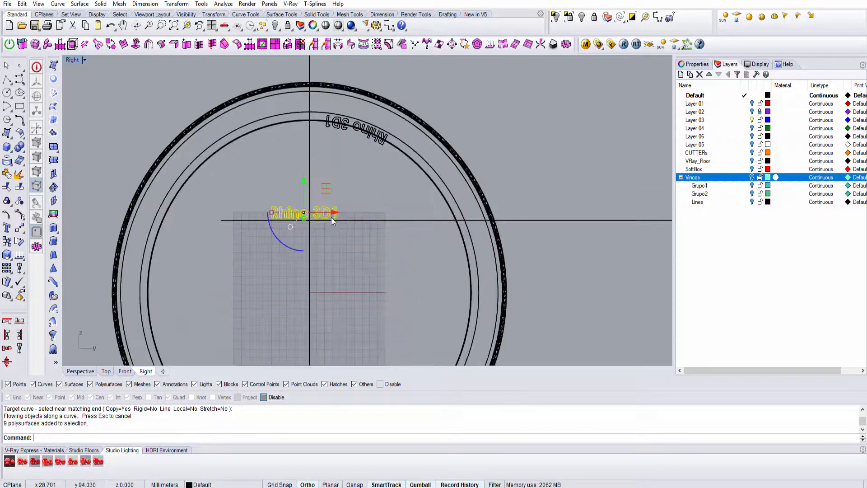
{"action": "left_click_drag", "start_coordinate": [329, 213], "coordinate": [370, 213]}
{"action": "scroll", "coordinate": [350, 227], "scroll_direction": "up", "scroll_amount": 2}
{"action": "left_click_drag", "start_coordinate": [342, 189], "coordinate": [343, 224]}
{"action": "key", "text": "Escape"}
{"action": "scroll", "coordinate": [348, 226], "scroll_direction": "down", "scroll_amount": 2}
{"action": "right_click_drag", "start_coordinate": [357, 233], "coordinate": [354, 198]}
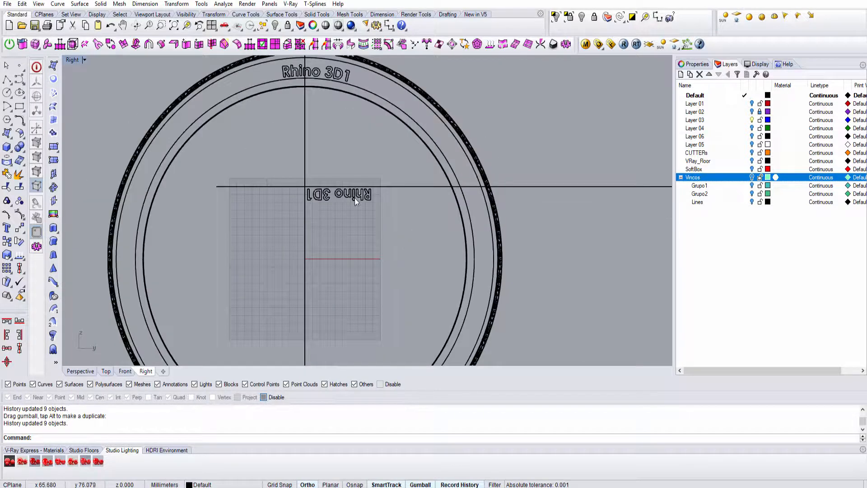
Scale the solid source text up slightly to enlarge the curved lettering on the sidewall
{"action": "left_click", "coordinate": [355, 196]}
{"action": "scroll", "coordinate": [361, 189], "scroll_direction": "up", "scroll_amount": 6}
{"action": "scroll", "coordinate": [271, 200], "scroll_direction": "down", "scroll_amount": 10}
{"action": "scroll", "coordinate": [298, 203], "scroll_direction": "up", "scroll_amount": 5}
{"action": "right_click_drag", "start_coordinate": [232, 198], "coordinate": [309, 263]}
{"action": "scroll", "coordinate": [294, 219], "scroll_direction": "up", "scroll_amount": 4}
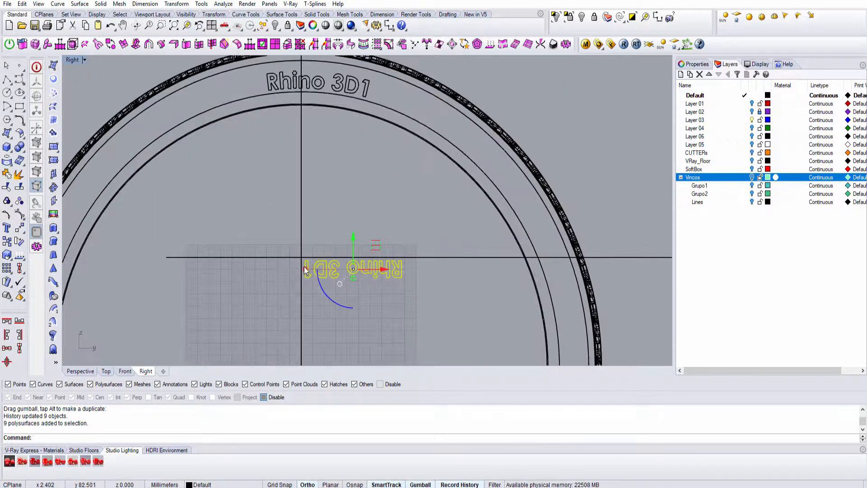
{"action": "left_click_drag", "start_coordinate": [304, 269], "coordinate": [290, 268], "text": "shift"}
{"action": "scroll", "coordinate": [353, 242], "scroll_direction": "up", "scroll_amount": 2}
{"action": "scroll", "coordinate": [353, 245], "scroll_direction": "down", "scroll_amount": 5}
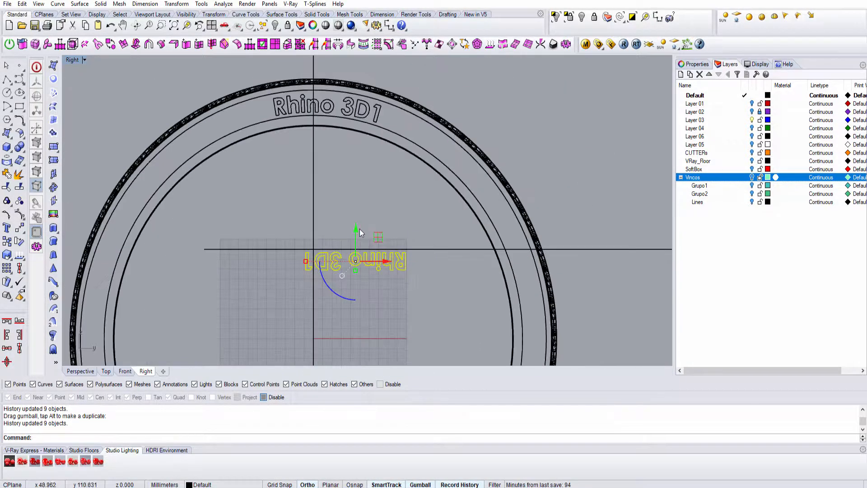
{"action": "key", "text": "Escape"}
{"action": "scroll", "coordinate": [364, 213], "scroll_direction": "up", "scroll_amount": 5}
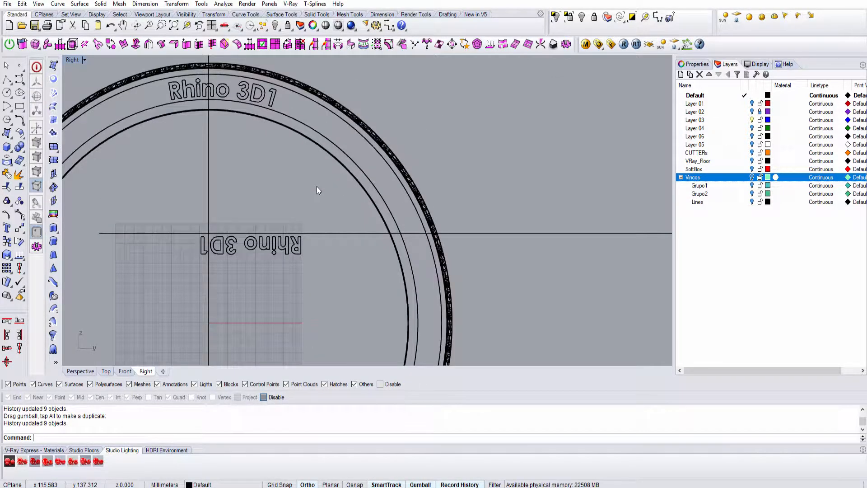
Delete the solid lettering and create "Rhino 3D1" as text curves, placed just above the horizontal base line
{"action": "key", "text": "ctrl+F4"}
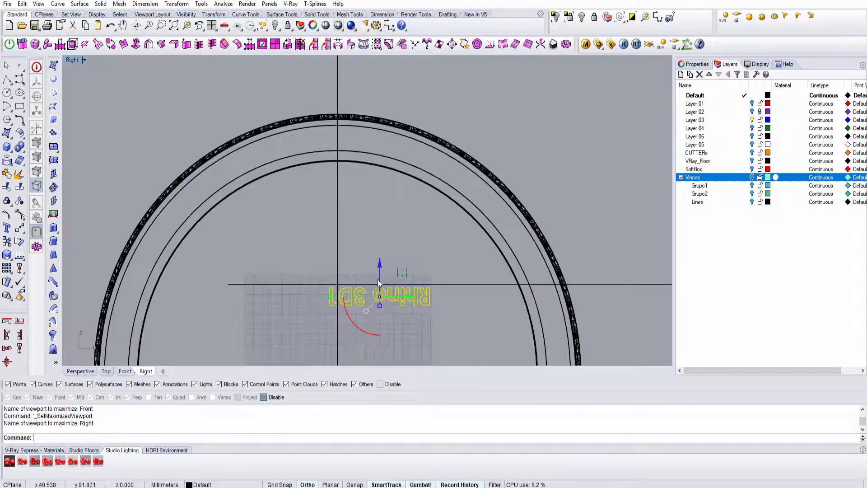
{"action": "key", "text": "Delete"}
{"action": "left_click", "coordinate": [626, 332]}
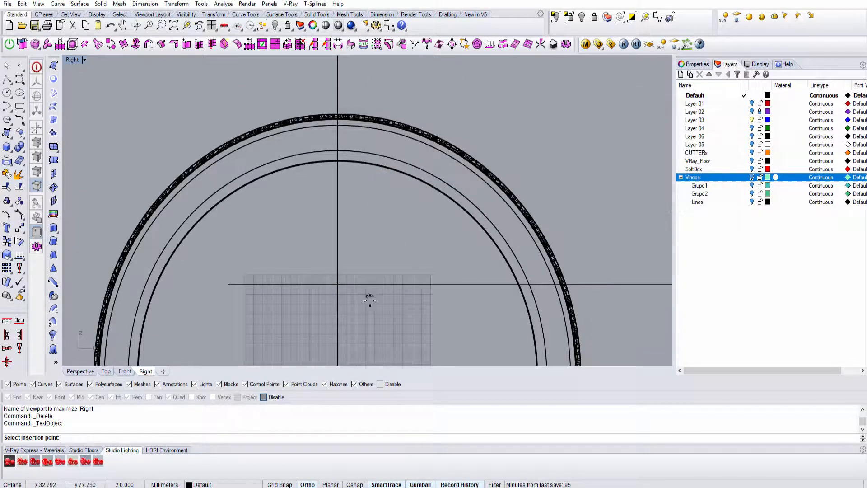
{"action": "scroll", "coordinate": [367, 300], "scroll_direction": "up", "scroll_amount": 3}
{"action": "left_click", "coordinate": [376, 288]}
{"action": "left_click_drag", "start_coordinate": [369, 262], "coordinate": [369, 226]}
{"action": "scroll", "coordinate": [355, 230], "scroll_direction": "down", "scroll_amount": 4}
Group the text curves and flow them from the base line onto the guide circle with Copy=Yes and Rigid=Yes
{"action": "middle_click", "coordinate": [355, 231]}
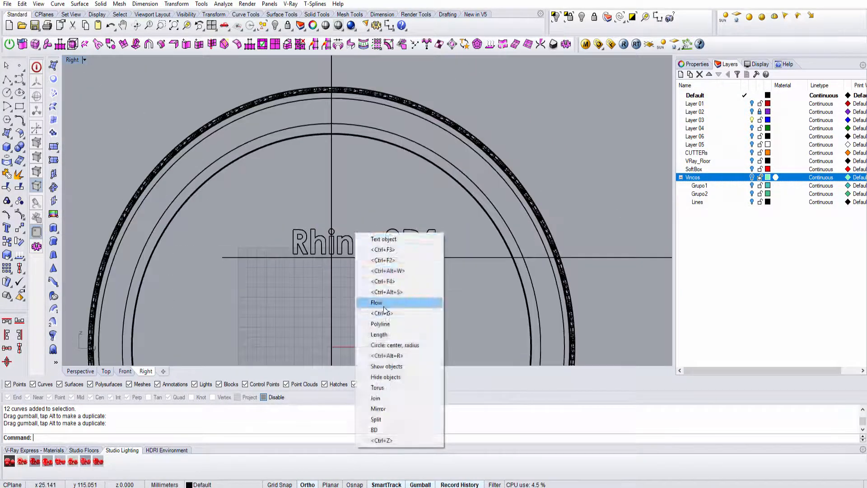
{"action": "left_click", "coordinate": [380, 303]}
{"action": "left_click_drag", "start_coordinate": [272, 211], "coordinate": [463, 288]}
{"action": "key", "text": "ctrl+g"}
{"action": "middle_click", "coordinate": [419, 246]}
{"action": "left_click", "coordinate": [439, 263]}
{"action": "left_click", "coordinate": [432, 258]}
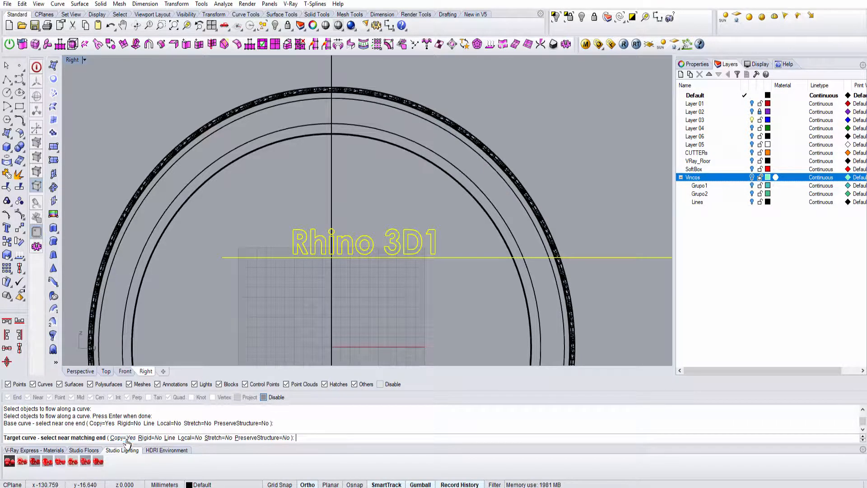
{"action": "left_click", "coordinate": [147, 438]}
{"action": "left_click", "coordinate": [456, 170]}
{"action": "scroll", "coordinate": [426, 205], "scroll_direction": "down", "scroll_amount": 8}
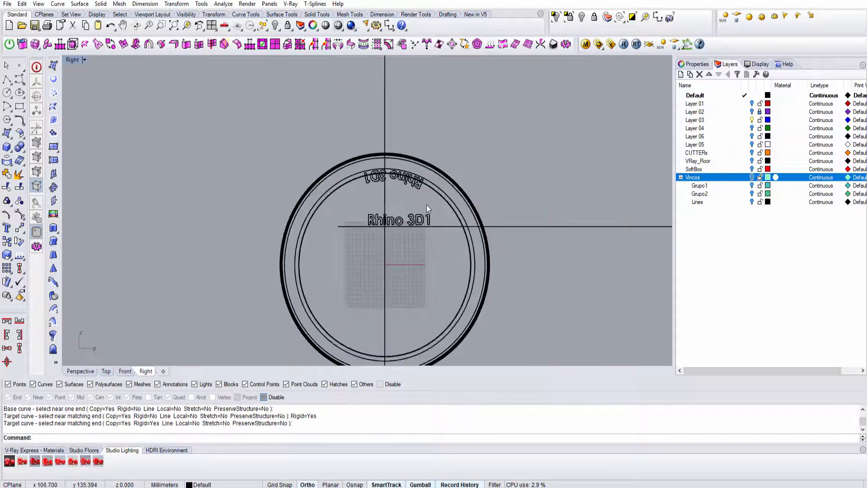
Move the source text curves below the base line and flip them both ways so the curved lettering reads upright
{"action": "scroll", "coordinate": [413, 217], "scroll_direction": "up", "scroll_amount": 10}
{"action": "right_click_drag", "start_coordinate": [413, 217], "coordinate": [278, 213]}
{"action": "left_click", "coordinate": [288, 217]}
{"action": "left_click_drag", "start_coordinate": [239, 189], "coordinate": [239, 228]}
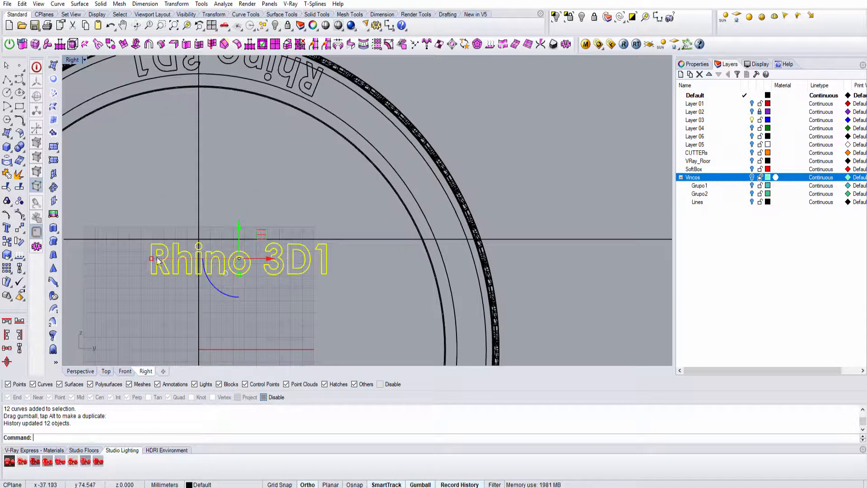
{"action": "left_click_drag", "start_coordinate": [152, 259], "coordinate": [326, 259]}
{"action": "left_click_drag", "start_coordinate": [239, 274], "coordinate": [239, 242]}
{"action": "left_click_drag", "start_coordinate": [239, 226], "coordinate": [239, 232]}
{"action": "right_click_drag", "start_coordinate": [327, 268], "coordinate": [359, 316]}
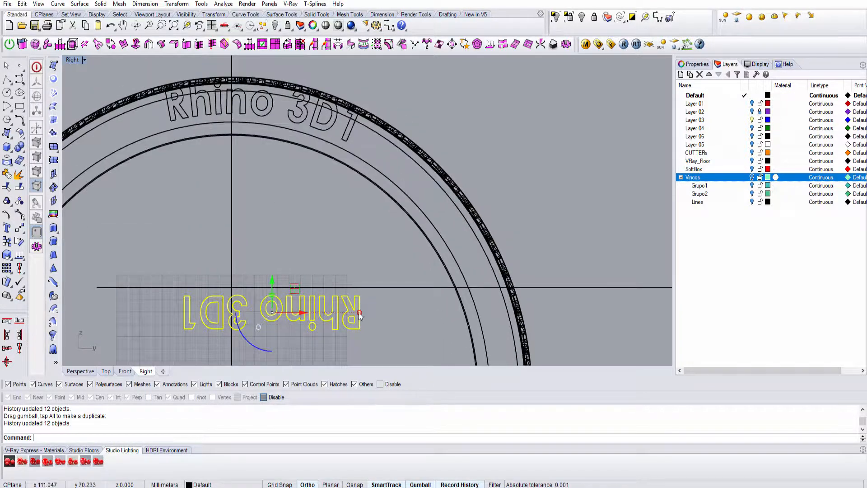
Scale the source text curves down slightly so the curved lettering fits within the sidewall
{"action": "scroll", "coordinate": [360, 317], "scroll_direction": "up", "scroll_amount": 5}
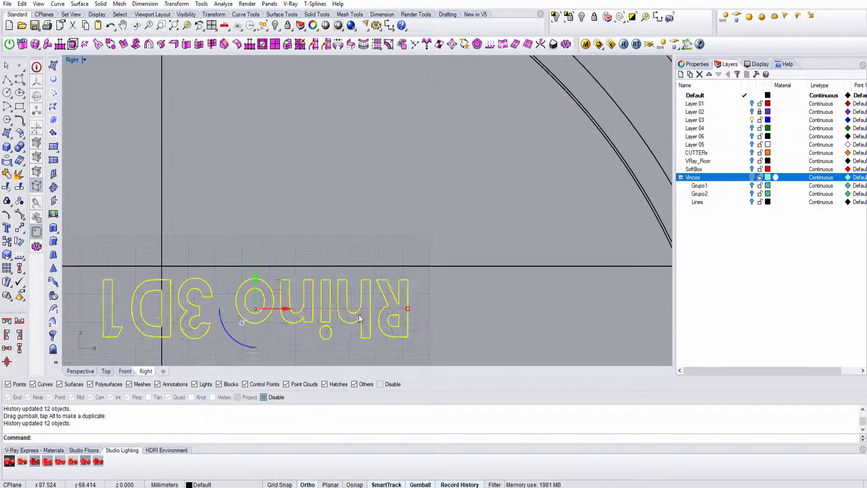
{"action": "left_click_drag", "start_coordinate": [408, 309], "coordinate": [398, 308]}
{"action": "scroll", "coordinate": [262, 304], "scroll_direction": "down", "scroll_amount": 10}
{"action": "scroll", "coordinate": [259, 288], "scroll_direction": "up", "scroll_amount": 4}
{"action": "right_click_drag", "start_coordinate": [294, 71], "coordinate": [342, 189]}
{"action": "scroll", "coordinate": [342, 189], "scroll_direction": "up", "scroll_amount": 7}
{"action": "key", "text": "Escape"}
Hide the source text, guide curves and inner tire parts, keeping the curved lettering and the treaded outer surface
{"action": "key", "text": "ctrl+F4"}
{"action": "key", "text": "ctrl+alt+s"}
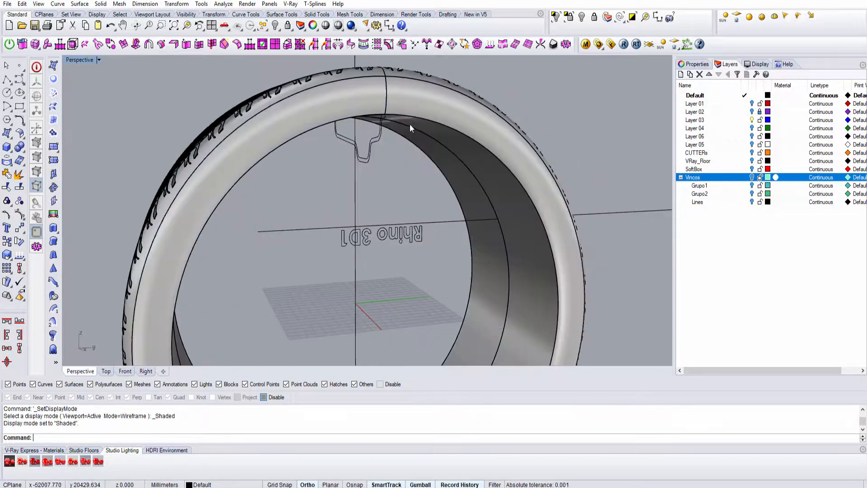
{"action": "right_click_drag", "start_coordinate": [410, 124], "coordinate": [361, 135]}
{"action": "scroll", "coordinate": [362, 136], "scroll_direction": "up", "scroll_amount": 4}
{"action": "key", "text": "ctrl+alt+w"}
{"action": "key", "text": "ctrl+alt+s"}
{"action": "left_click", "coordinate": [277, 113]}
{"action": "key", "text": "Return"}
{"action": "mouse_move", "coordinate": [277, 113]}
{"action": "right_mouse_down"}
{"action": "mouse_move", "coordinate": [408, 159]}
{"action": "mouse_move", "coordinate": [327, 97]}
{"action": "right_mouse_up"}
{"action": "key", "text": "ctrl+alt+w"}
{"action": "left_click_drag", "start_coordinate": [237, 72], "coordinate": [436, 129], "text": "shift"}
{"action": "scroll", "coordinate": [327, 136], "scroll_direction": "down", "scroll_amount": 4}
{"action": "key", "text": "ctrl+h"}
{"action": "key", "text": "ctrl+alt+s"}
{"action": "right_click_drag", "start_coordinate": [361, 144], "coordinate": [308, 138]}
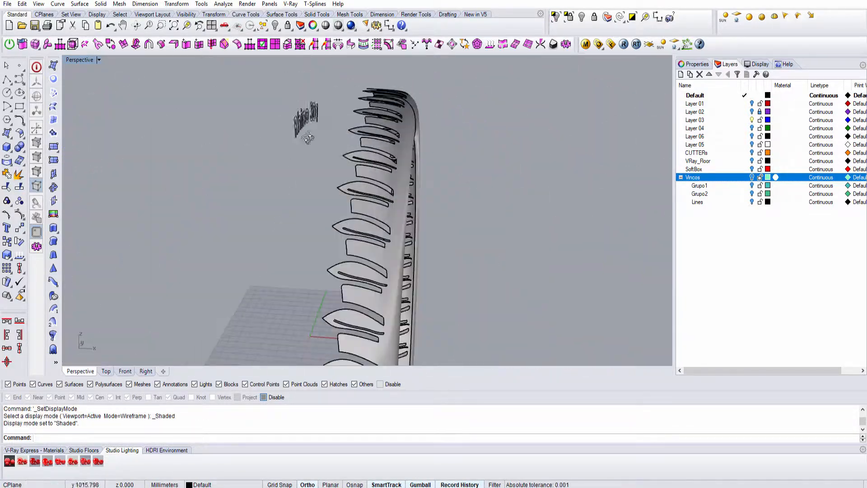
Move the curved lettering along the X axis to just outside the tire's outer sidewall
{"action": "left_click_drag", "start_coordinate": [281, 90], "coordinate": [329, 147]}
{"action": "left_click_drag", "start_coordinate": [312, 121], "coordinate": [429, 123]}
{"action": "key", "text": "ctrl+F2"}
Split the tire surface in the shaded Right view, using the "Rhino 3D1" curves as cutting objects
{"action": "key", "text": "ctrl+F3"}
{"action": "scroll", "coordinate": [348, 168], "scroll_direction": "down", "scroll_amount": 4}
{"action": "key", "text": "ctrl+alt+s"}
{"action": "type", "text": "split"}
{"action": "key", "text": "Return"}
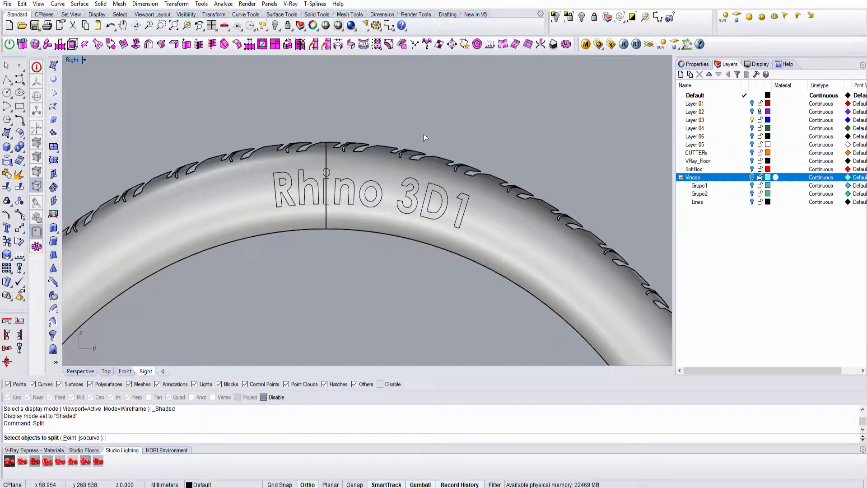
{"action": "left_click", "coordinate": [418, 163]}
{"action": "key", "text": "Return"}
{"action": "left_click", "coordinate": [408, 197]}
{"action": "key", "text": "Return"}
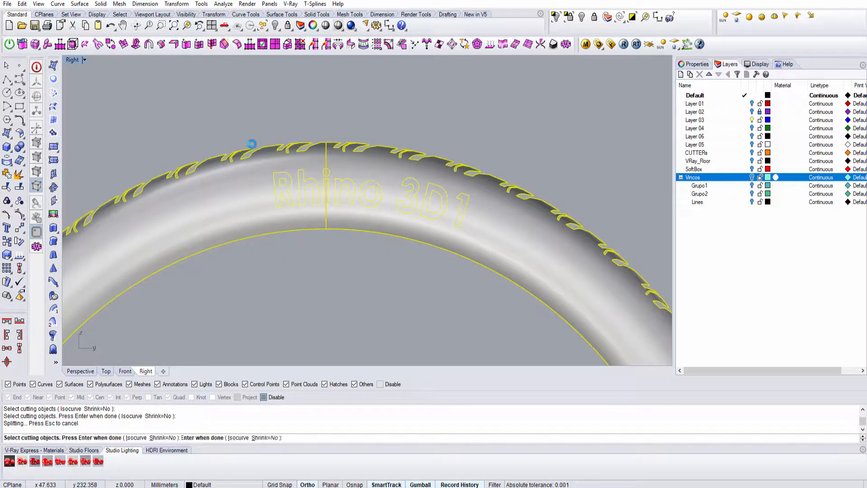
Delete the tire surface surrounding the split letters, keeping only the letter-shaped surfaces
{"action": "left_click", "coordinate": [269, 207]}
{"action": "key", "text": "Delete"}
{"action": "scroll", "coordinate": [294, 203], "scroll_direction": "up", "scroll_amount": 6}
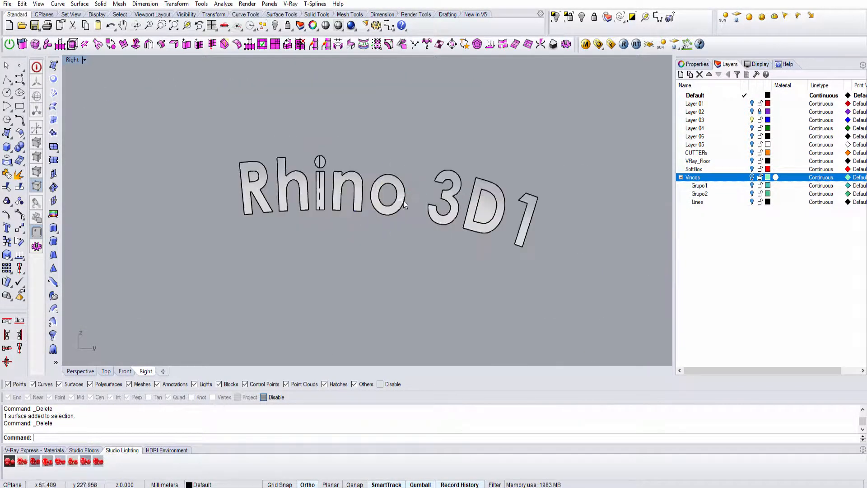
Offset all the letter-shaped surfaces outward from the sidewall by 0.2 mm as solids, working in the shaded Perspective view
{"action": "key", "text": "ctrl+F4"}
{"action": "left_click_drag", "start_coordinate": [435, 167], "coordinate": [298, 86]}
{"action": "type", "text": "zs"}
{"action": "key", "text": "Return"}
{"action": "key", "text": "Escape"}
{"action": "key", "text": "ctrl+alt+s"}
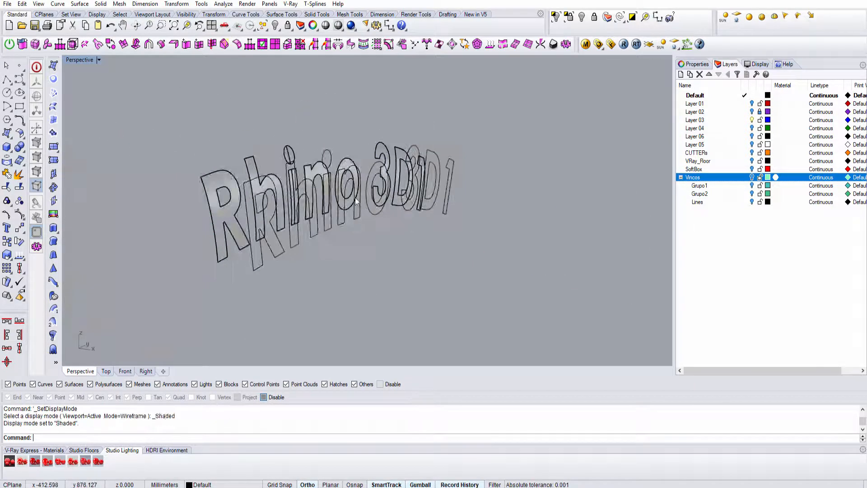
{"action": "right_click_drag", "start_coordinate": [290, 183], "coordinate": [375, 185]}
{"action": "left_click", "coordinate": [338, 194]}
{"action": "left_click_drag", "start_coordinate": [282, 110], "coordinate": [350, 295]}
{"action": "type", "text": "OffsetSrf"}
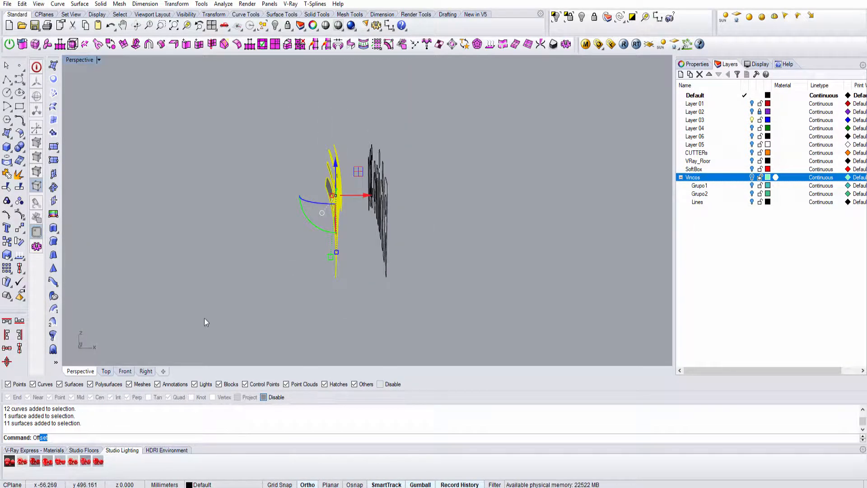
{"action": "key", "text": "Return"}
{"action": "scroll", "coordinate": [317, 194], "scroll_direction": "up", "scroll_amount": 7}
{"action": "type", "text": ".2"}
{"action": "key", "text": "Return"}
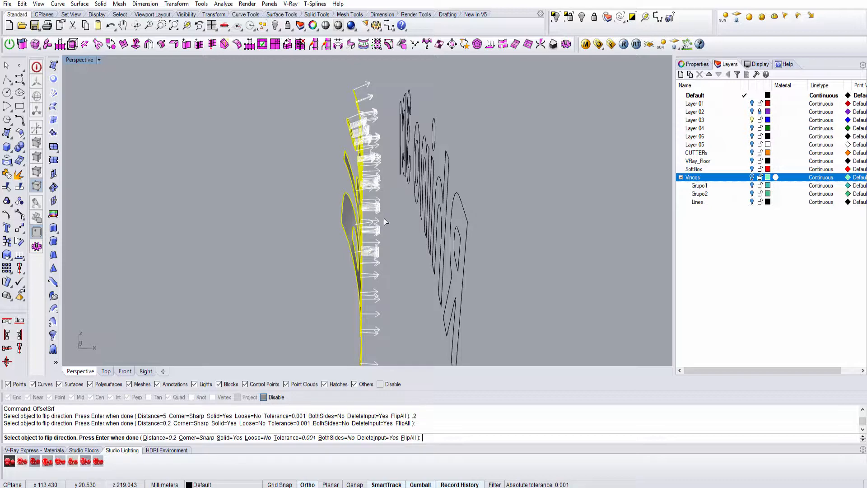
{"action": "key", "text": "Return"}
Unhide the tire parts and check the raised lettering on the sidewall in rendered and shaded display
{"action": "right_click_drag", "start_coordinate": [384, 218], "coordinate": [264, 209]}
{"action": "scroll", "coordinate": [294, 164], "scroll_direction": "down", "scroll_amount": 6}
{"action": "key", "text": "ctrl+alt+s"}
{"action": "key", "text": "ctrl+alt+h"}
{"action": "key", "text": "ctrl+alt+r"}
{"action": "mouse_move", "coordinate": [294, 163]}
{"action": "right_mouse_down"}
{"action": "mouse_move", "coordinate": [358, 164]}
{"action": "mouse_move", "coordinate": [286, 174]}
{"action": "mouse_move", "coordinate": [296, 172]}
{"action": "right_mouse_up"}
{"action": "key", "text": "ctrl+alt+s"}
{"action": "right_click_drag", "start_coordinate": [384, 181], "coordinate": [343, 180]}
Select all the raised letter solids on the sidewall and group them
{"action": "left_click", "coordinate": [418, 203]}
{"action": "right_click_drag", "start_coordinate": [418, 202], "coordinate": [375, 181]}
{"action": "left_click_drag", "start_coordinate": [367, 103], "coordinate": [395, 205]}
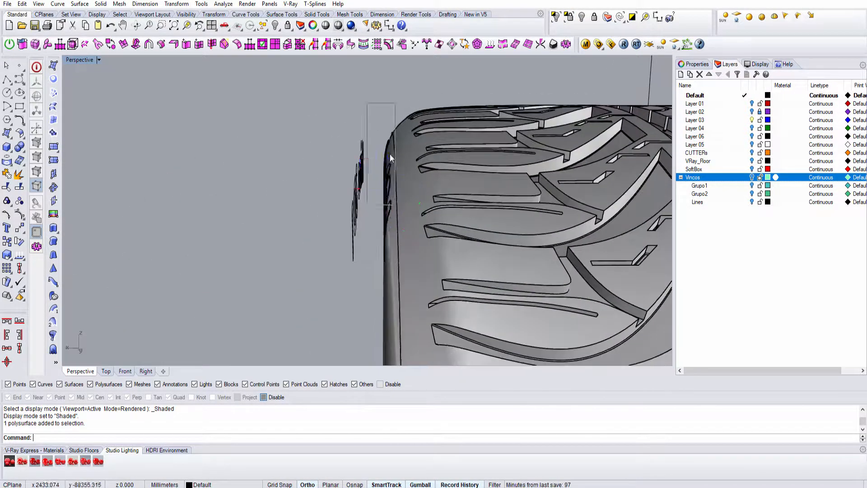
{"action": "key", "text": "ctrl+g"}
Rotate the grouped lettering about the origin in the Right view with copying on, placing two copies evenly around the sidewall
{"action": "key", "text": "ctrl+F2"}
{"action": "key", "text": "ctrl+F3"}
{"action": "right_click_drag", "start_coordinate": [375, 199], "coordinate": [375, 178]}
{"action": "scroll", "coordinate": [376, 178], "scroll_direction": "down", "scroll_amount": 3}
{"action": "type", "text": "Rotate"}
{"action": "key", "text": "Return"}
{"action": "type", "text": "0"}
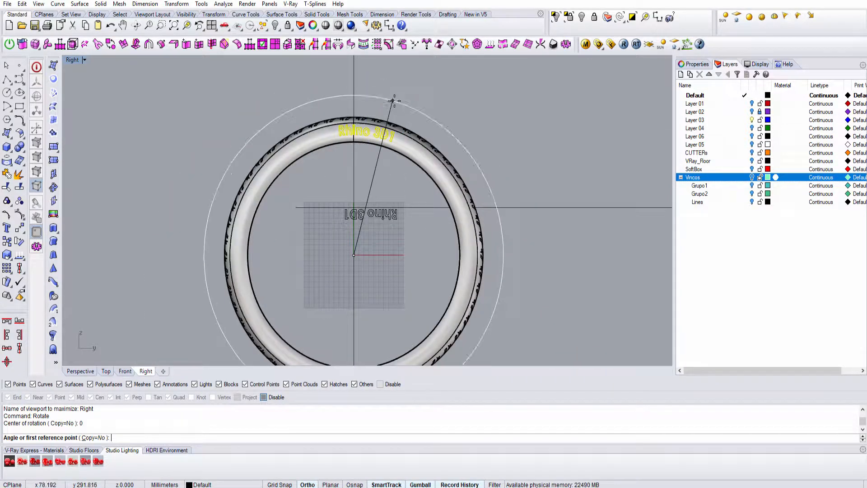
{"action": "left_click", "coordinate": [393, 101]}
{"action": "type", "text": "c"}
{"action": "key", "text": "Return"}
{"action": "right_click_drag", "start_coordinate": [382, 341], "coordinate": [389, 275]}
{"action": "left_click", "coordinate": [408, 217]}
{"action": "left_click", "coordinate": [297, 226]}
{"action": "key", "text": "Return"}
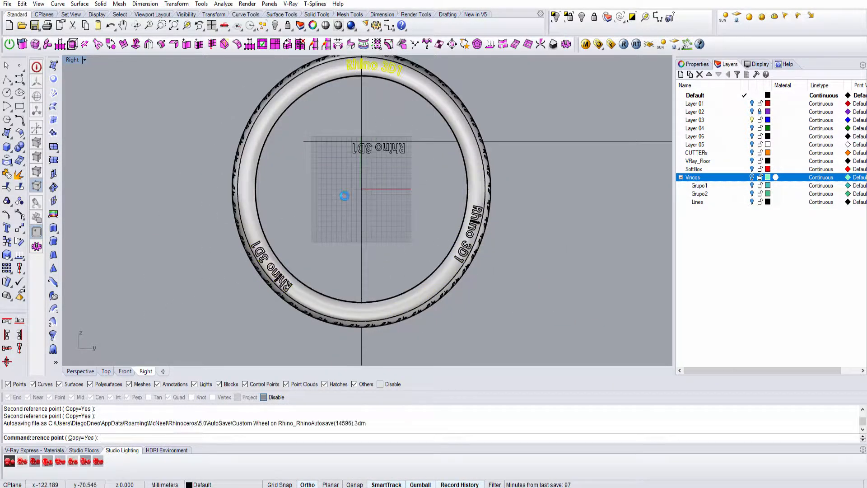
Examine the raised lettering on the sidewall up close in Perspective, comparing rendered and shaded display
{"action": "key", "text": "ctrl+F4"}
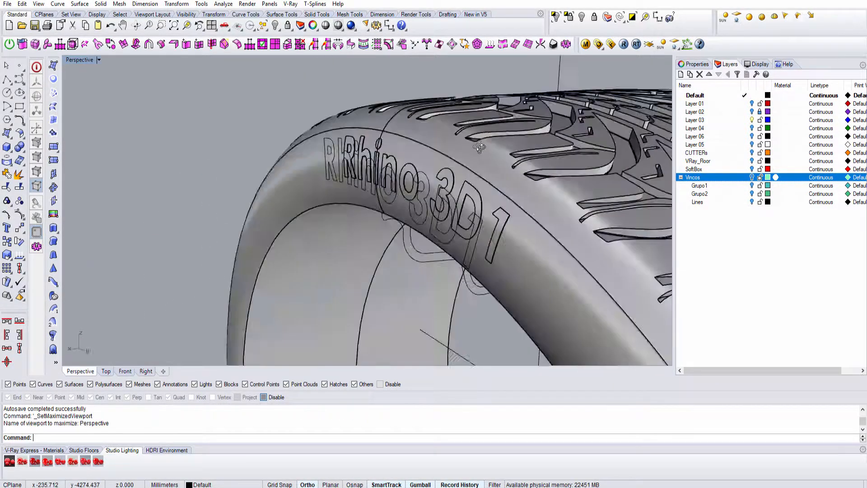
{"action": "key", "text": "ctrl+alt+r"}
{"action": "scroll", "coordinate": [320, 204], "scroll_direction": "down", "scroll_amount": 3}
{"action": "right_click_drag", "start_coordinate": [319, 204], "coordinate": [332, 234]}
{"action": "scroll", "coordinate": [332, 234], "scroll_direction": "down", "scroll_amount": 5}
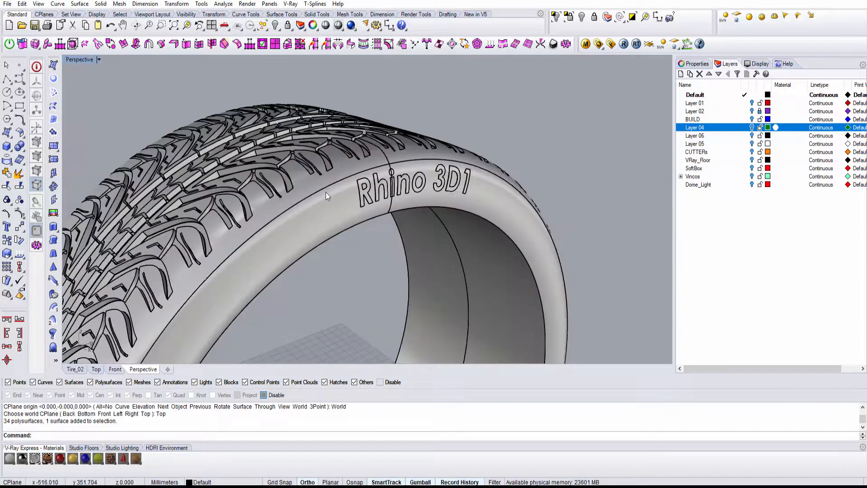
{"action": "key", "text": "ctrl+alt+r"}
{"action": "scroll", "coordinate": [387, 159], "scroll_direction": "up", "scroll_amount": 5}
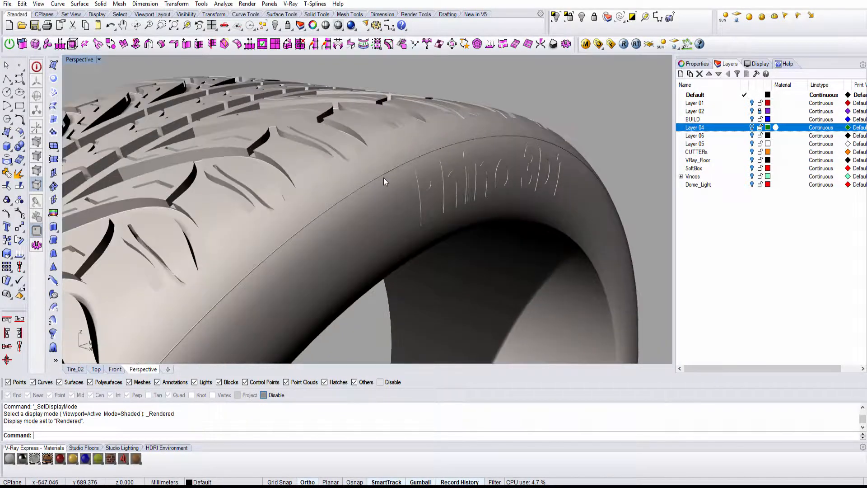
{"action": "key", "text": "ctrl+alt+s"}
{"action": "scroll", "coordinate": [389, 170], "scroll_direction": "down", "scroll_amount": 8}
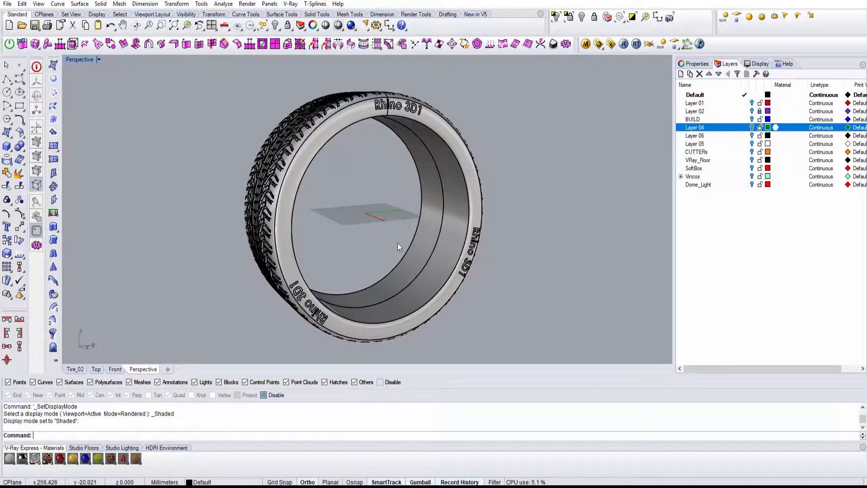
Examine the whole tire from several angles, checking the tread pattern and the three sidewall letterings in shaded and rendered display
{"action": "scroll", "coordinate": [391, 254], "scroll_direction": "up", "scroll_amount": 2}
{"action": "right_click_drag", "start_coordinate": [537, 186], "coordinate": [465, 184]}
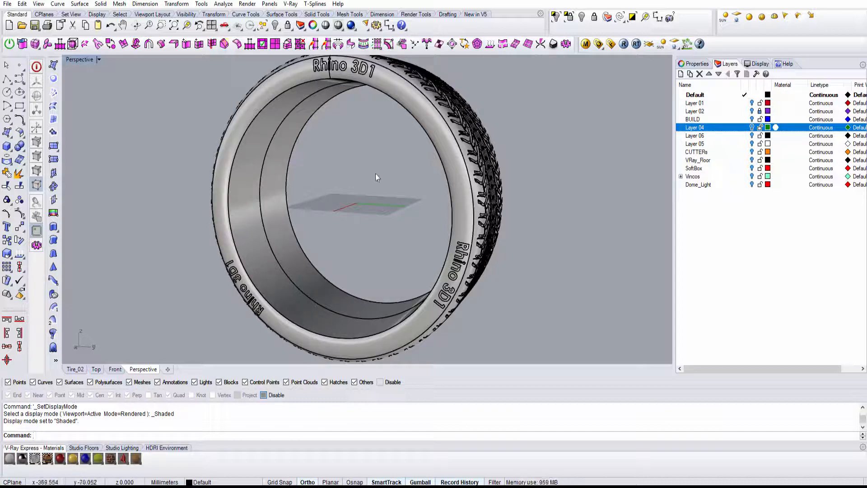
{"action": "right_click_drag", "start_coordinate": [375, 173], "coordinate": [421, 270]}
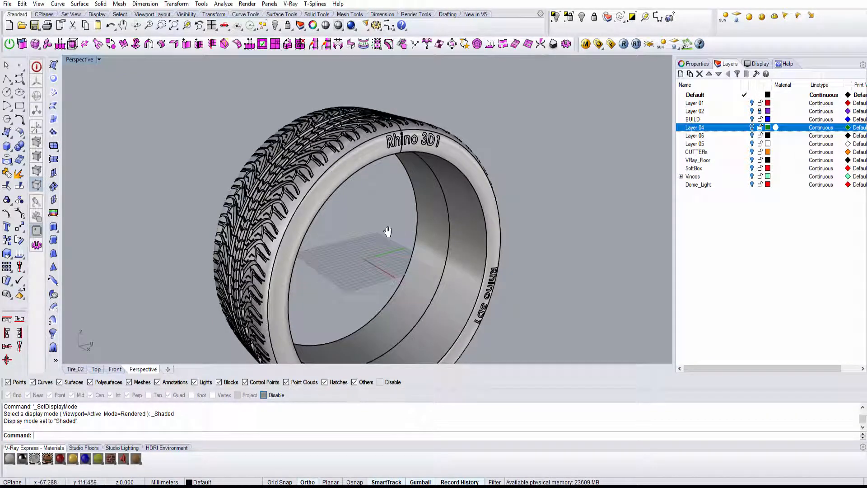
{"action": "right_click_drag", "start_coordinate": [388, 232], "coordinate": [378, 196], "text": "shift"}
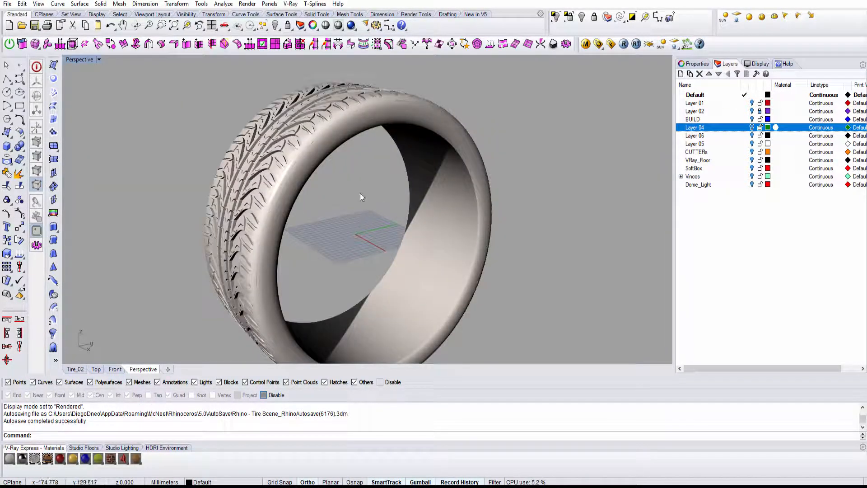
{"action": "scroll", "coordinate": [361, 197], "scroll_direction": "up", "scroll_amount": 5}
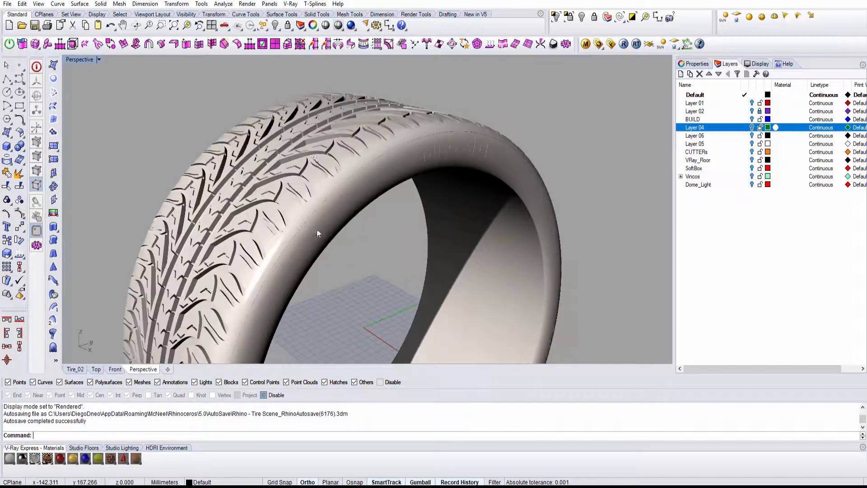
{"action": "scroll", "coordinate": [316, 216], "scroll_direction": "up", "scroll_amount": 2}
{"action": "key", "text": "ctrl+alt+s"}
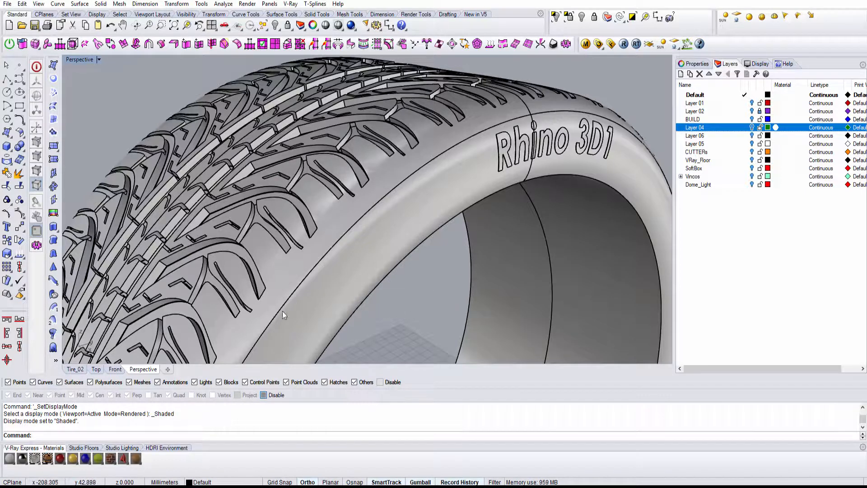
{"action": "scroll", "coordinate": [428, 223], "scroll_direction": "down", "scroll_amount": 6}
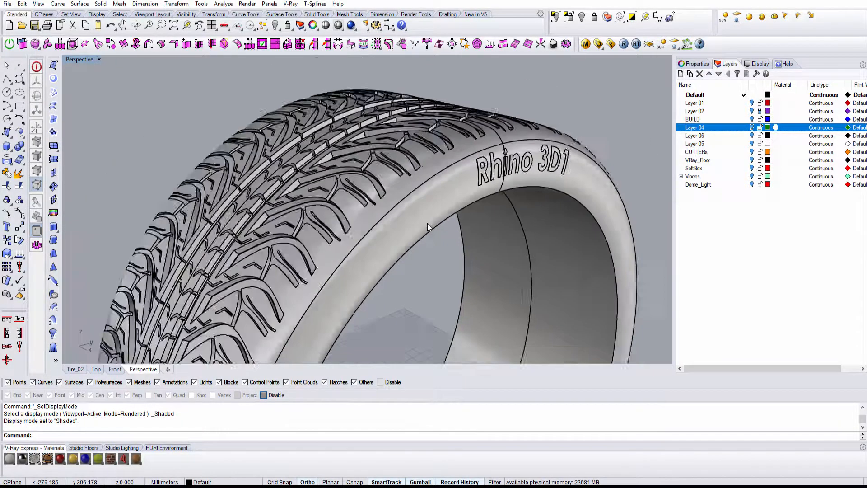
{"action": "key", "text": "ctrl+alt+r"}
{"action": "right_click_drag", "start_coordinate": [430, 216], "coordinate": [349, 163]}
{"action": "scroll", "coordinate": [371, 195], "scroll_direction": "up", "scroll_amount": 3}
{"action": "right_click_drag", "start_coordinate": [372, 196], "coordinate": [379, 121]}
{"action": "right_click_drag", "start_coordinate": [382, 156], "coordinate": [470, 237]}
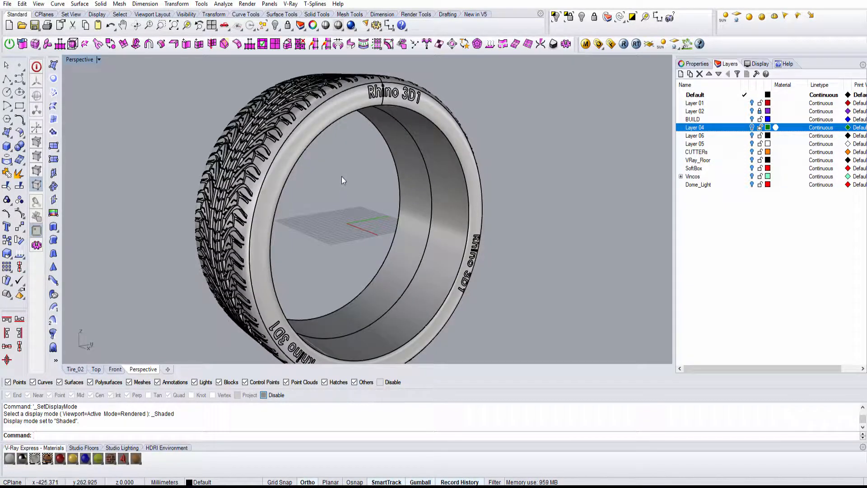
{"action": "right_click_drag", "start_coordinate": [341, 177], "coordinate": [346, 210]}
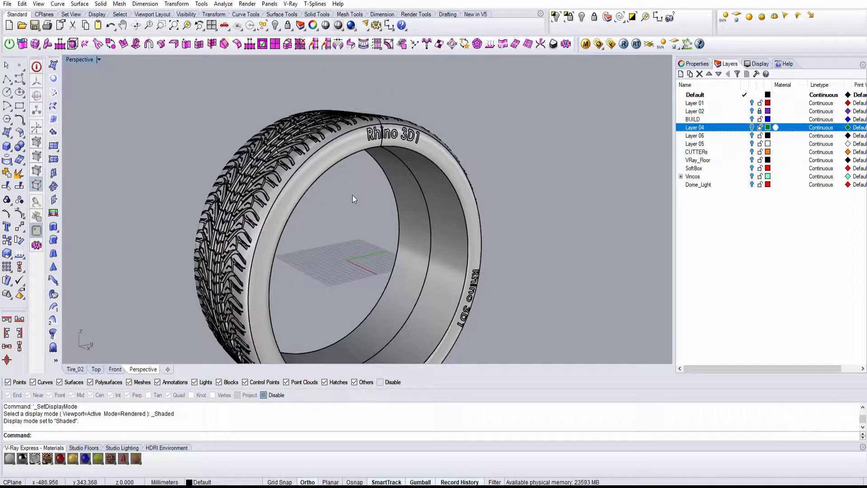